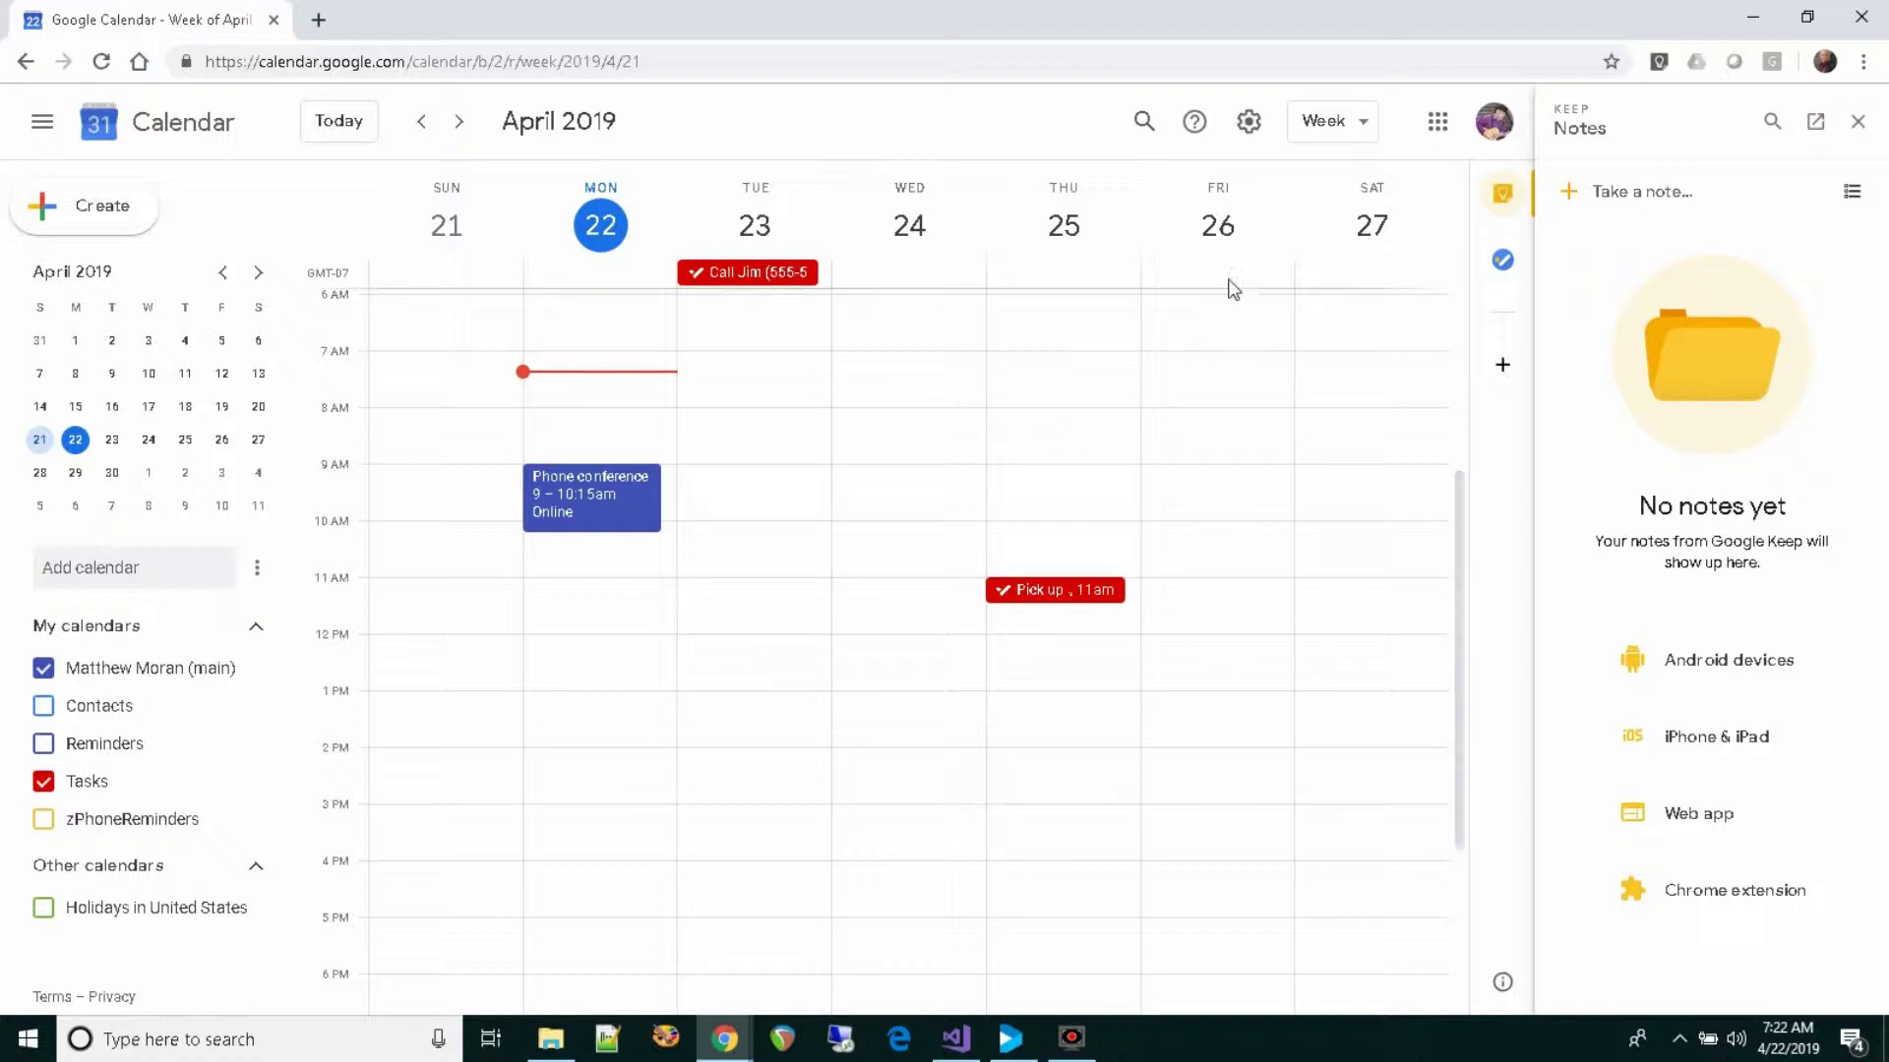
# - Show the calendar in the 4 weeks view and move the Phone conference from April 22 to May 8 and back again
pyautogui.click(1356, 122)
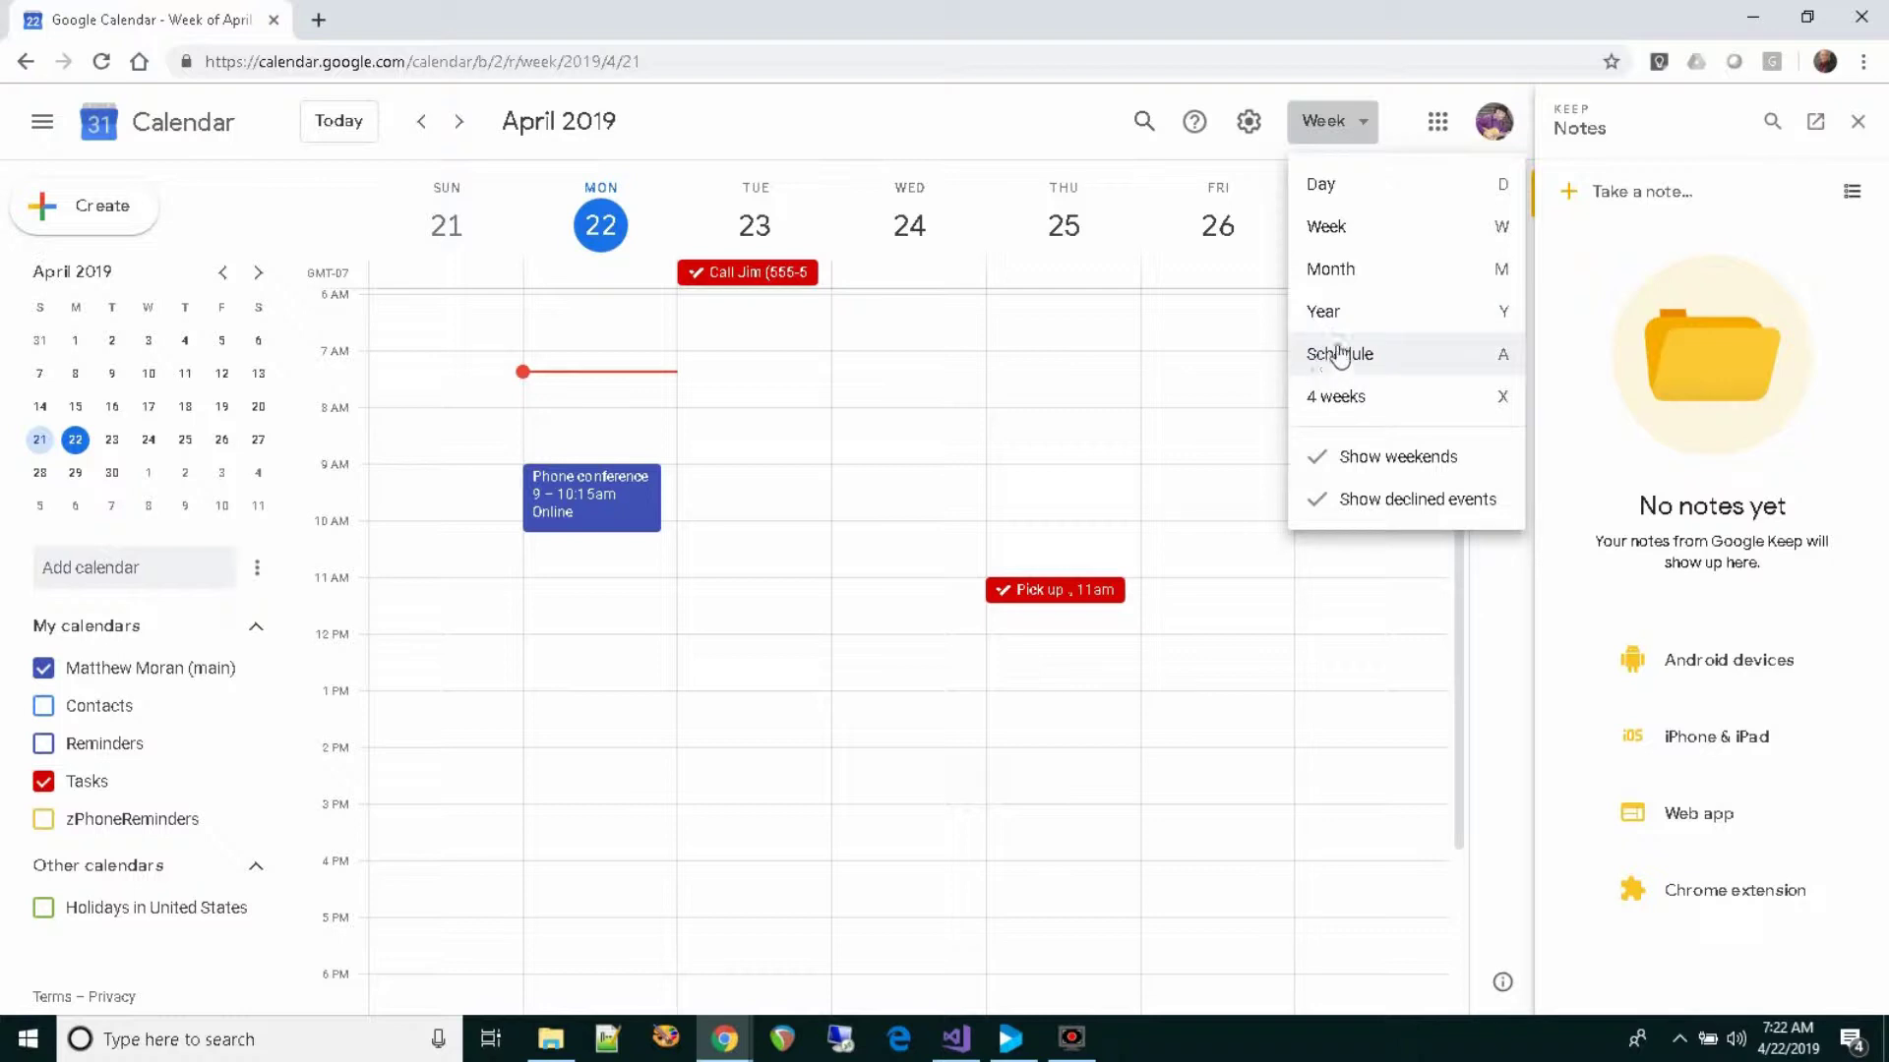
pyautogui.click(1352, 406)
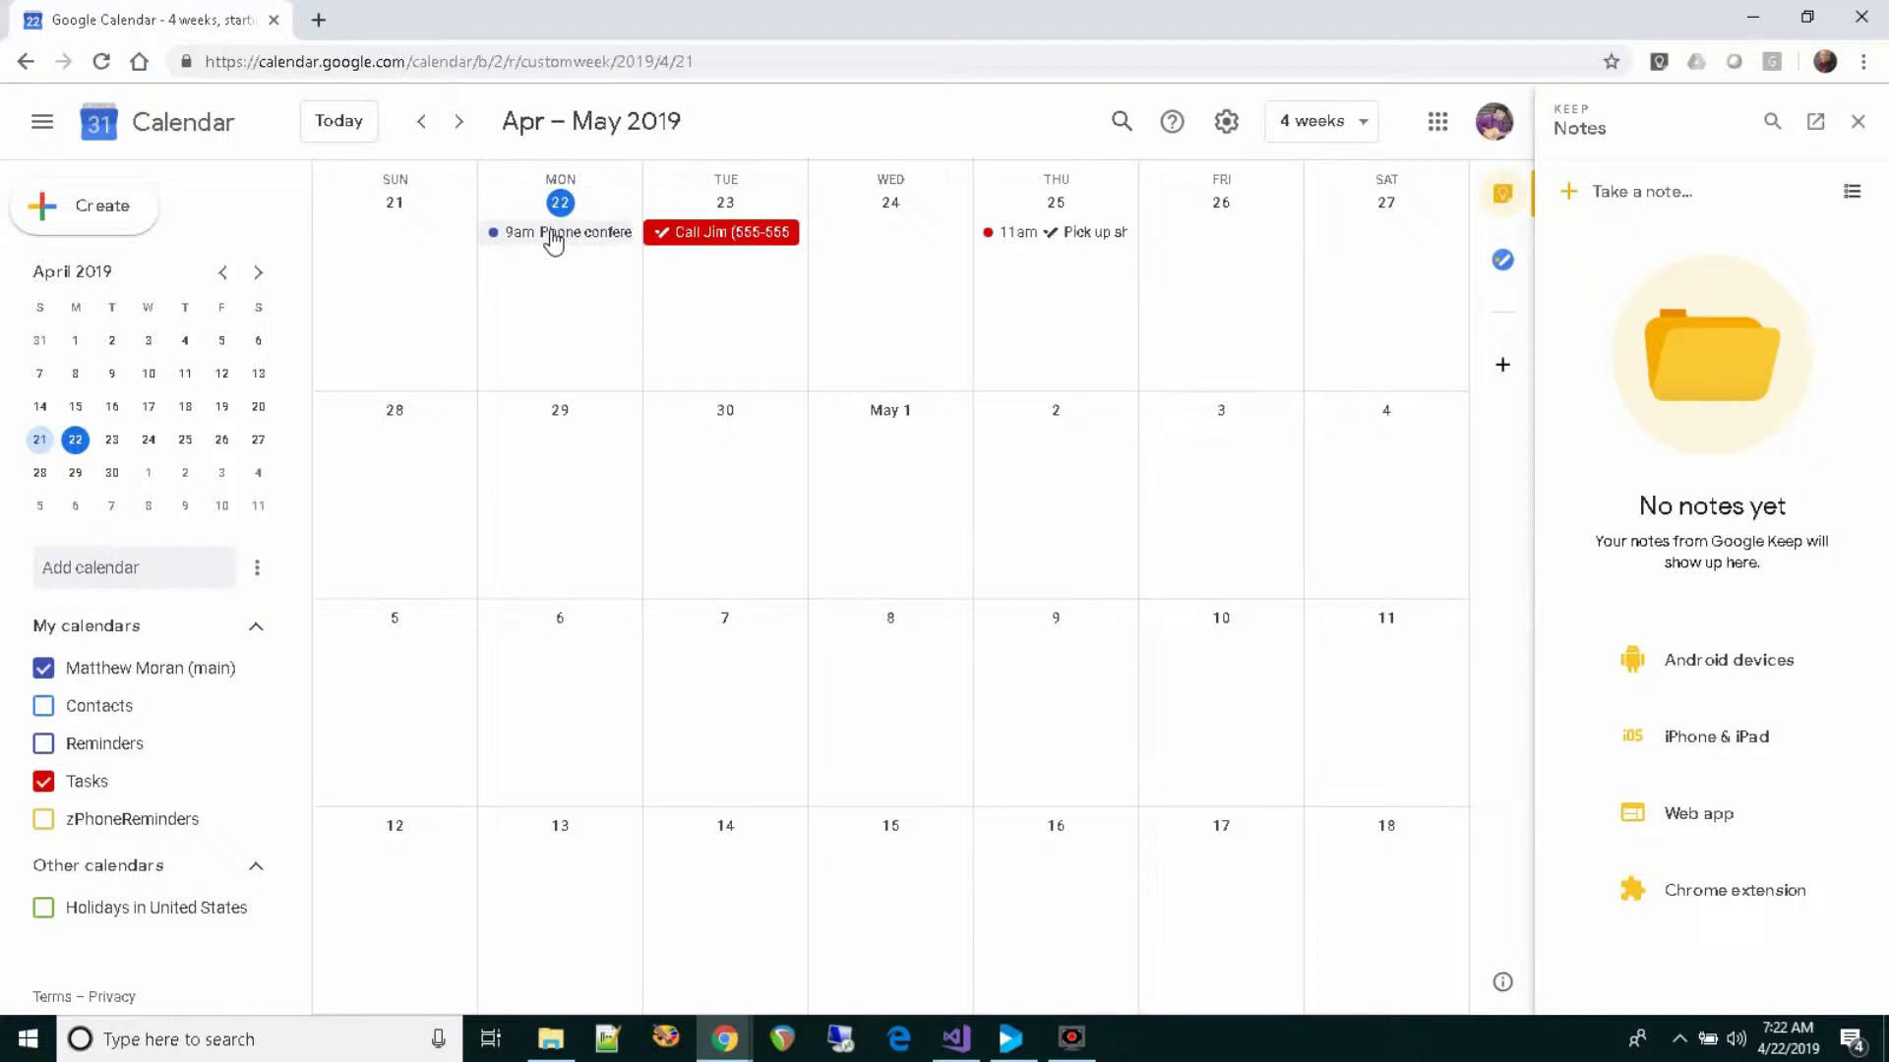
pyautogui.moveTo(554, 239); pyautogui.dragTo(906, 703)
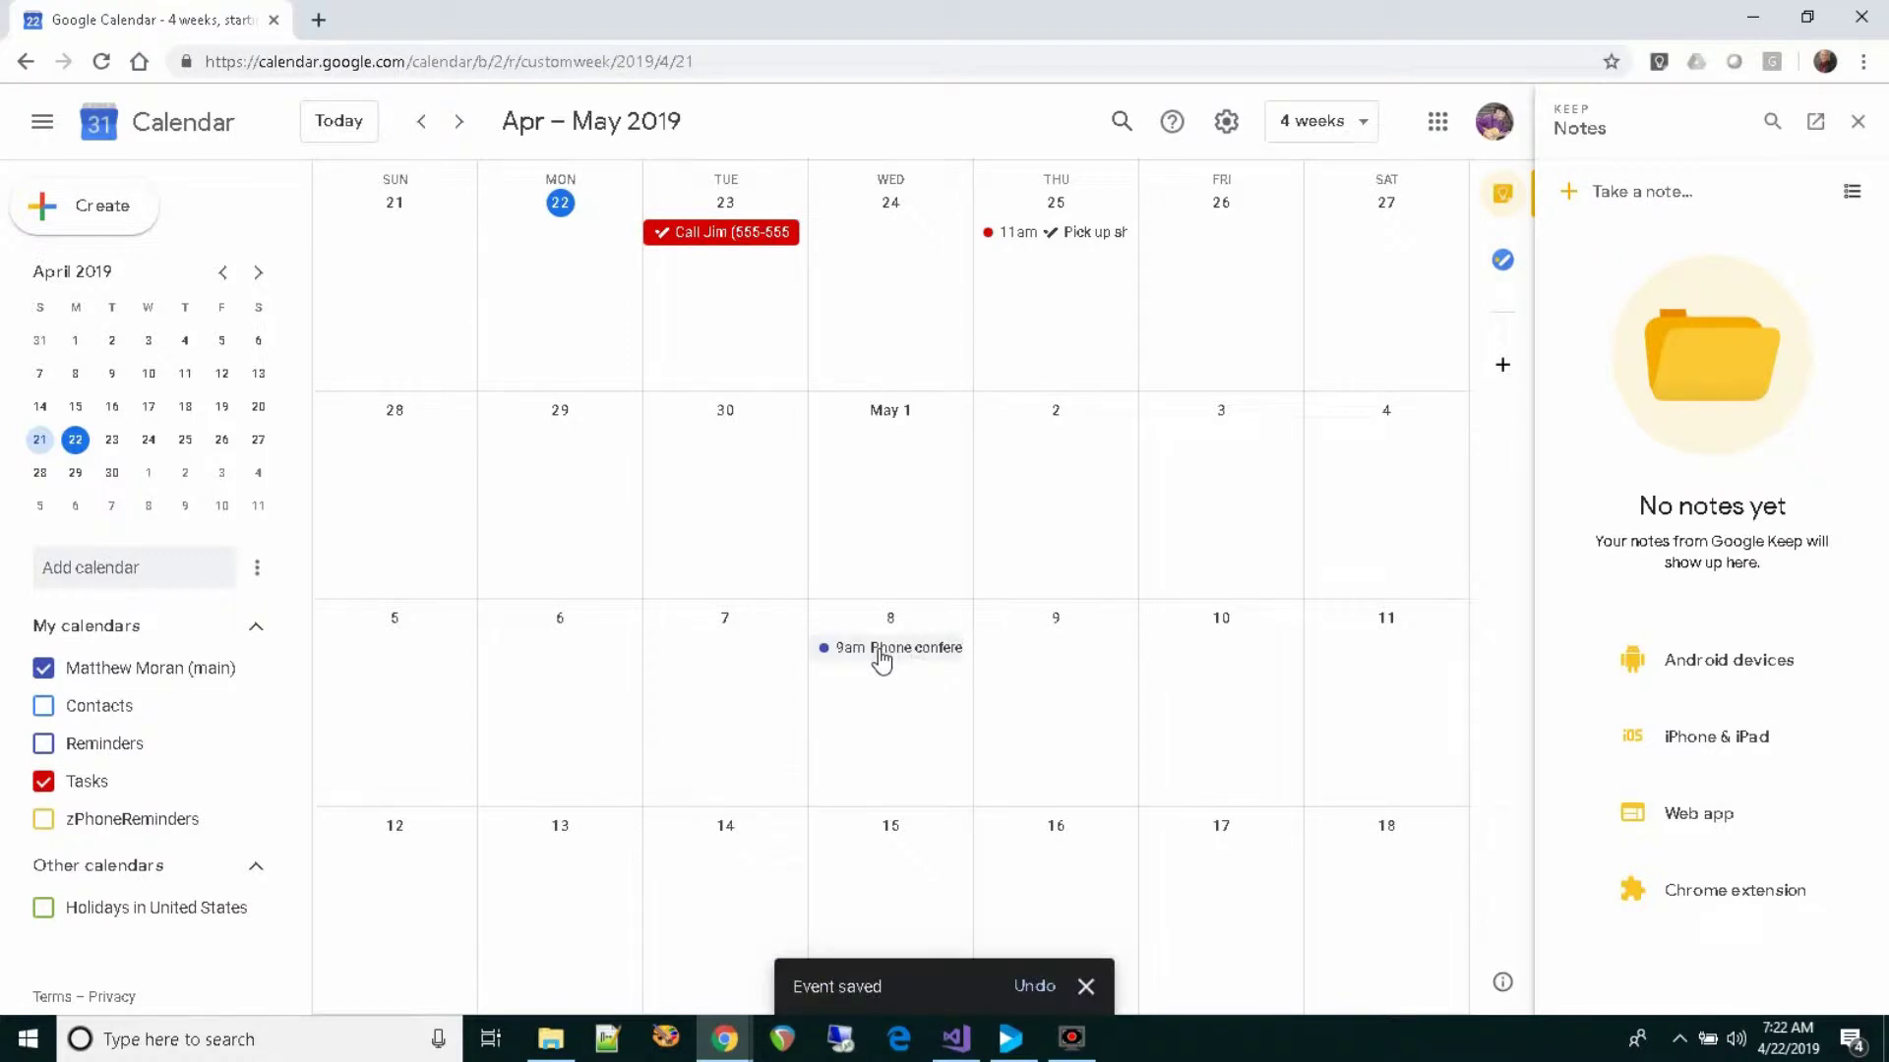
pyautogui.moveTo(882, 661); pyautogui.dragTo(562, 299)
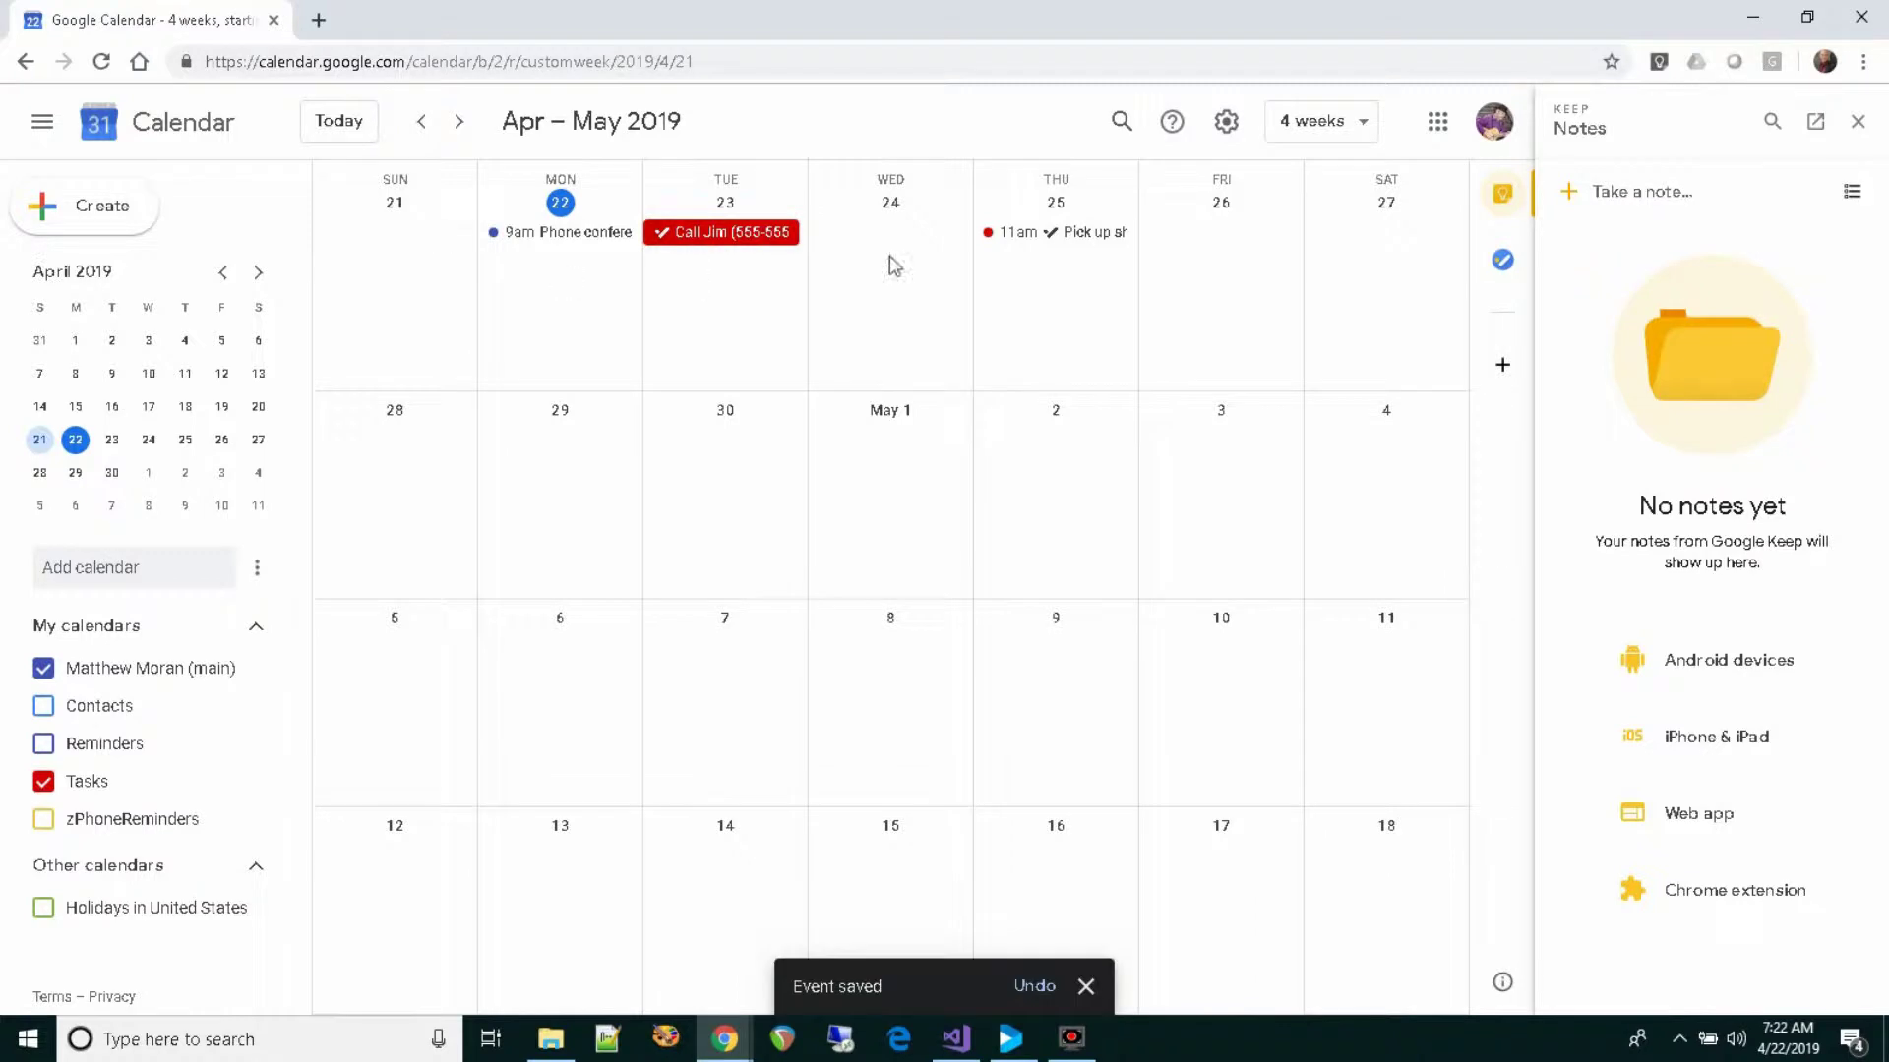
# - Set the custom view to 3 days in the calendar settings and return to the calendar
pyautogui.click(1229, 124)
pyautogui.click(1242, 192)
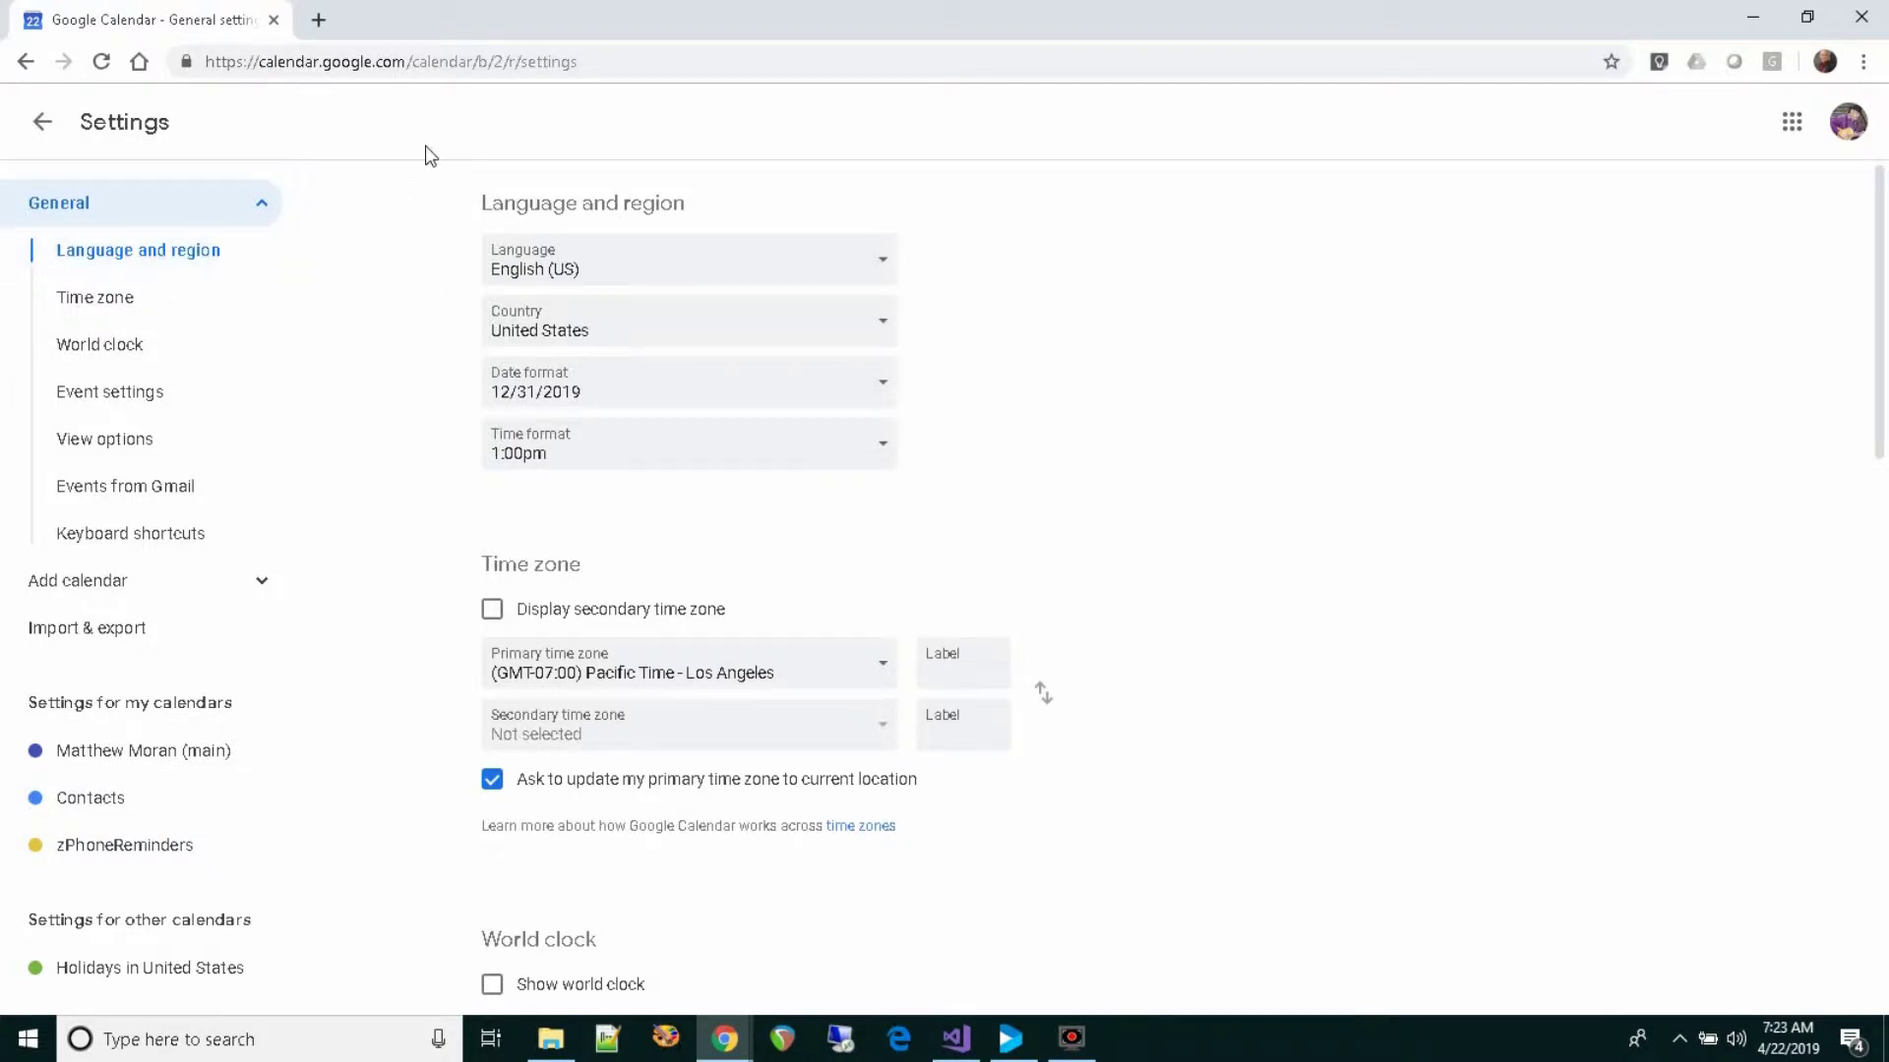
pyautogui.click(126, 489)
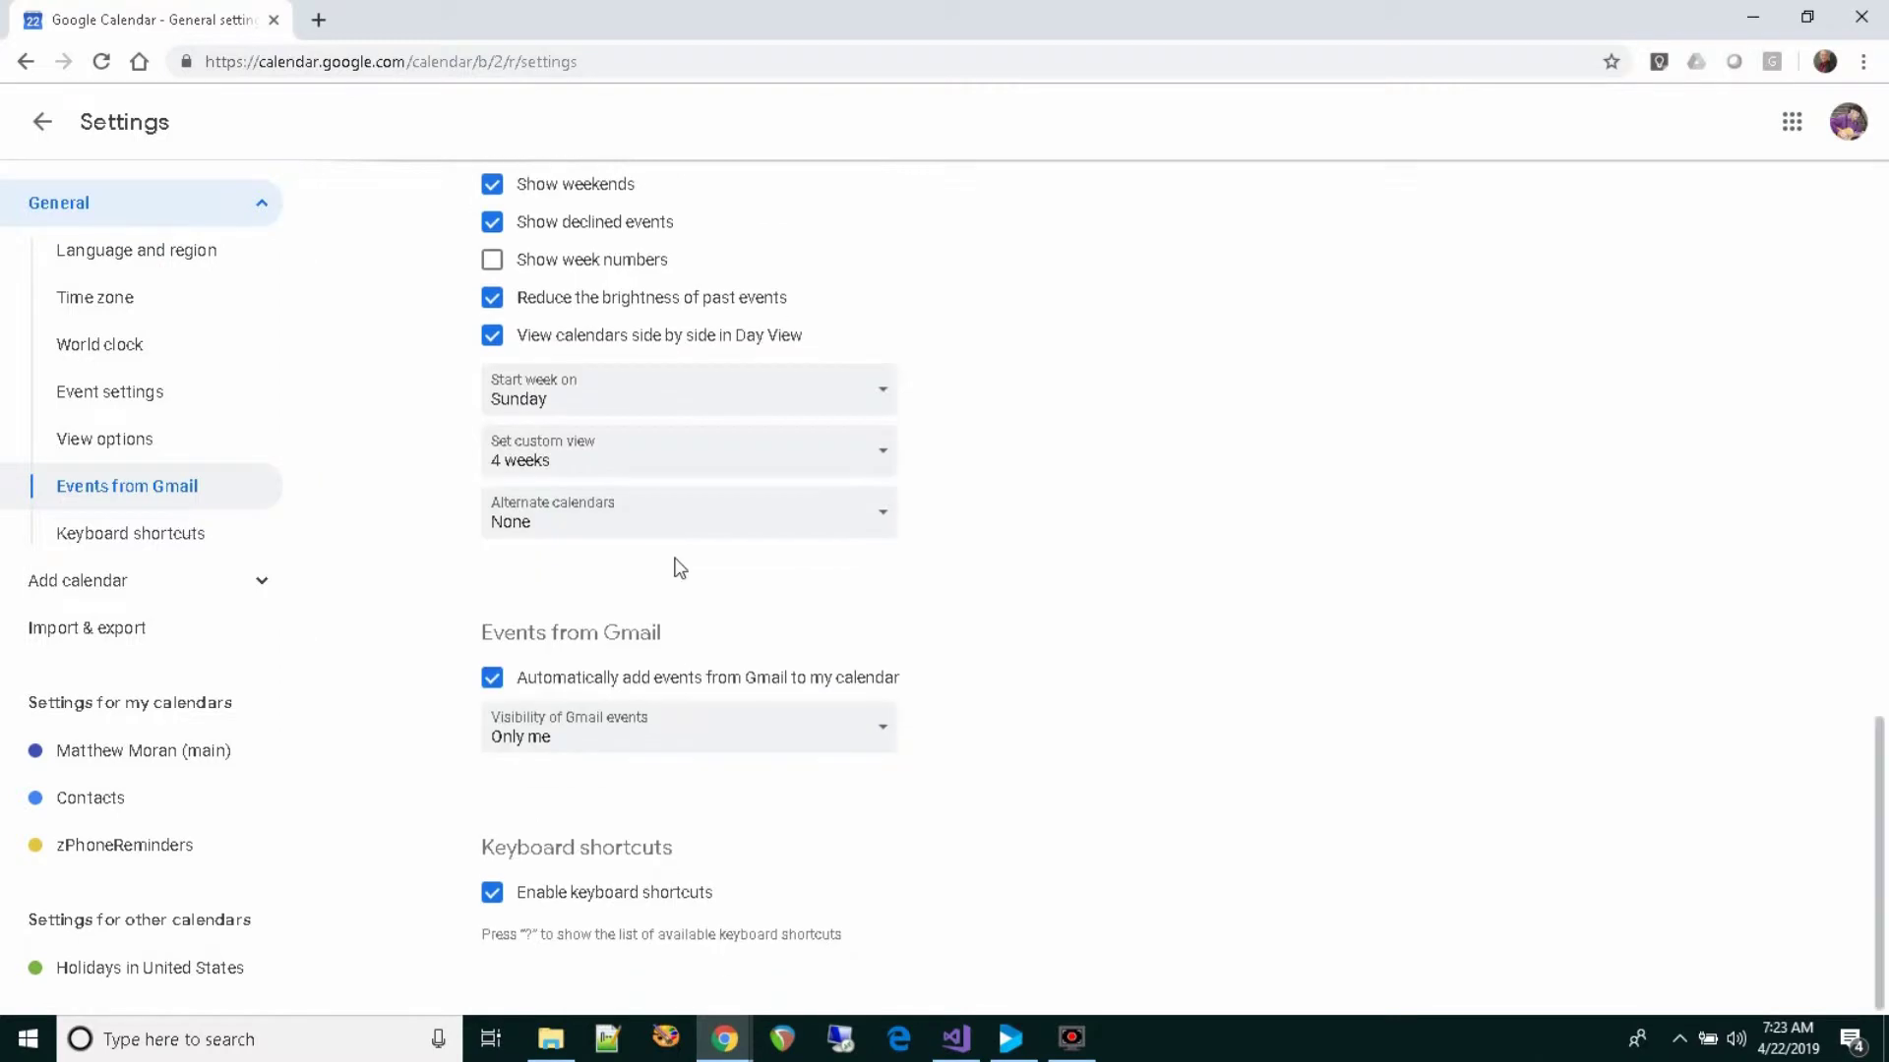
pyautogui.click(772, 451)
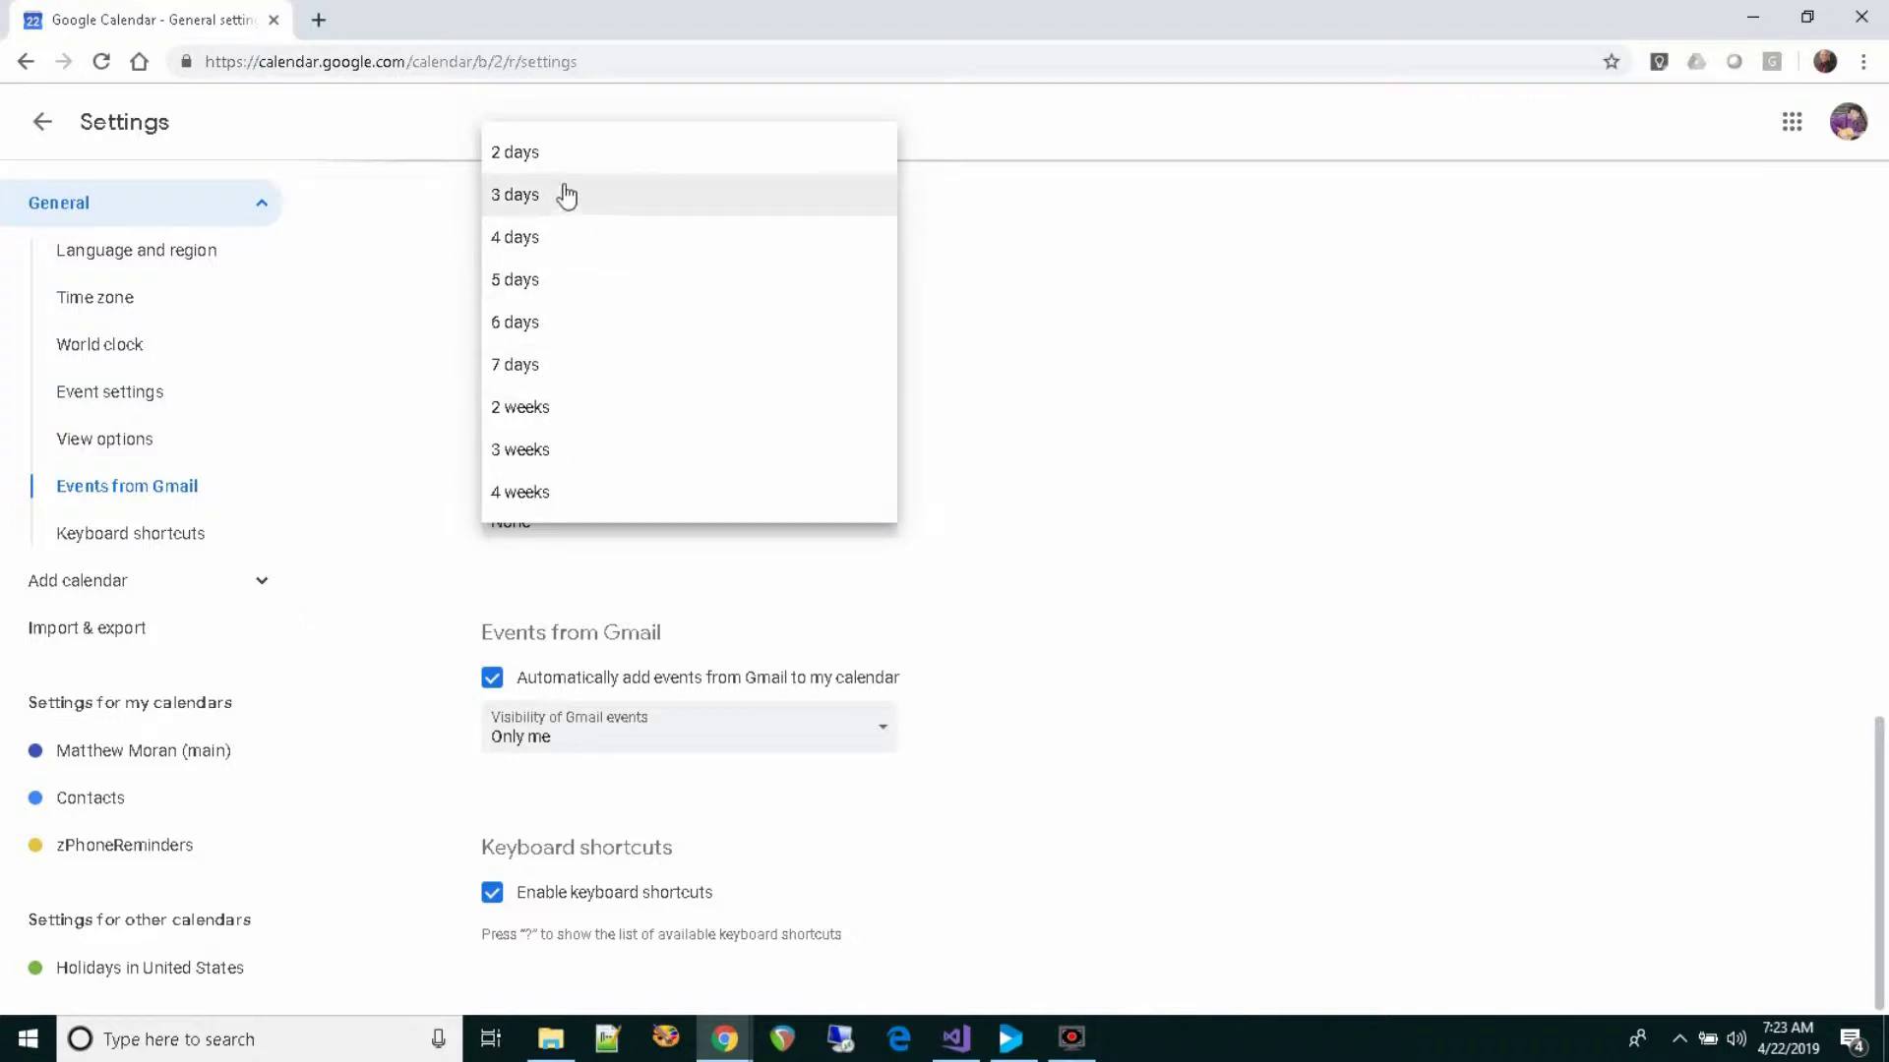
pyautogui.click(532, 196)
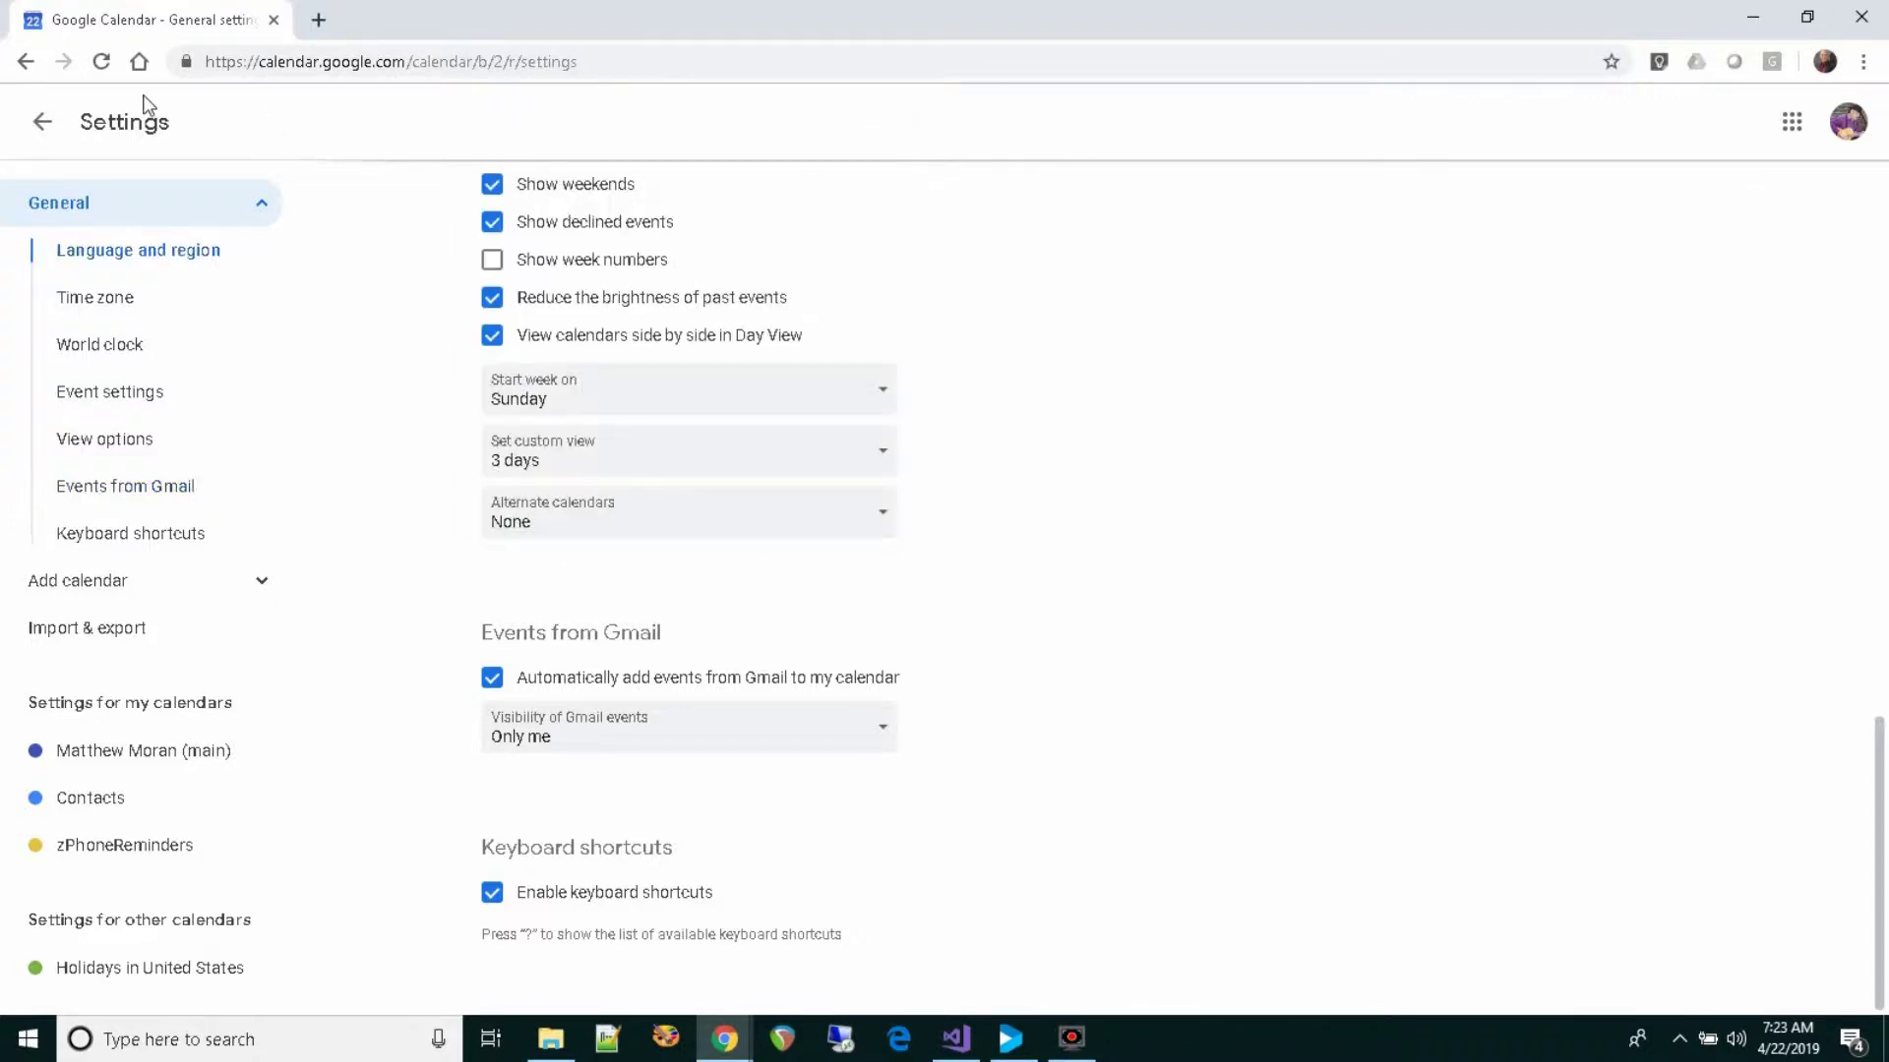
pyautogui.click(41, 125)
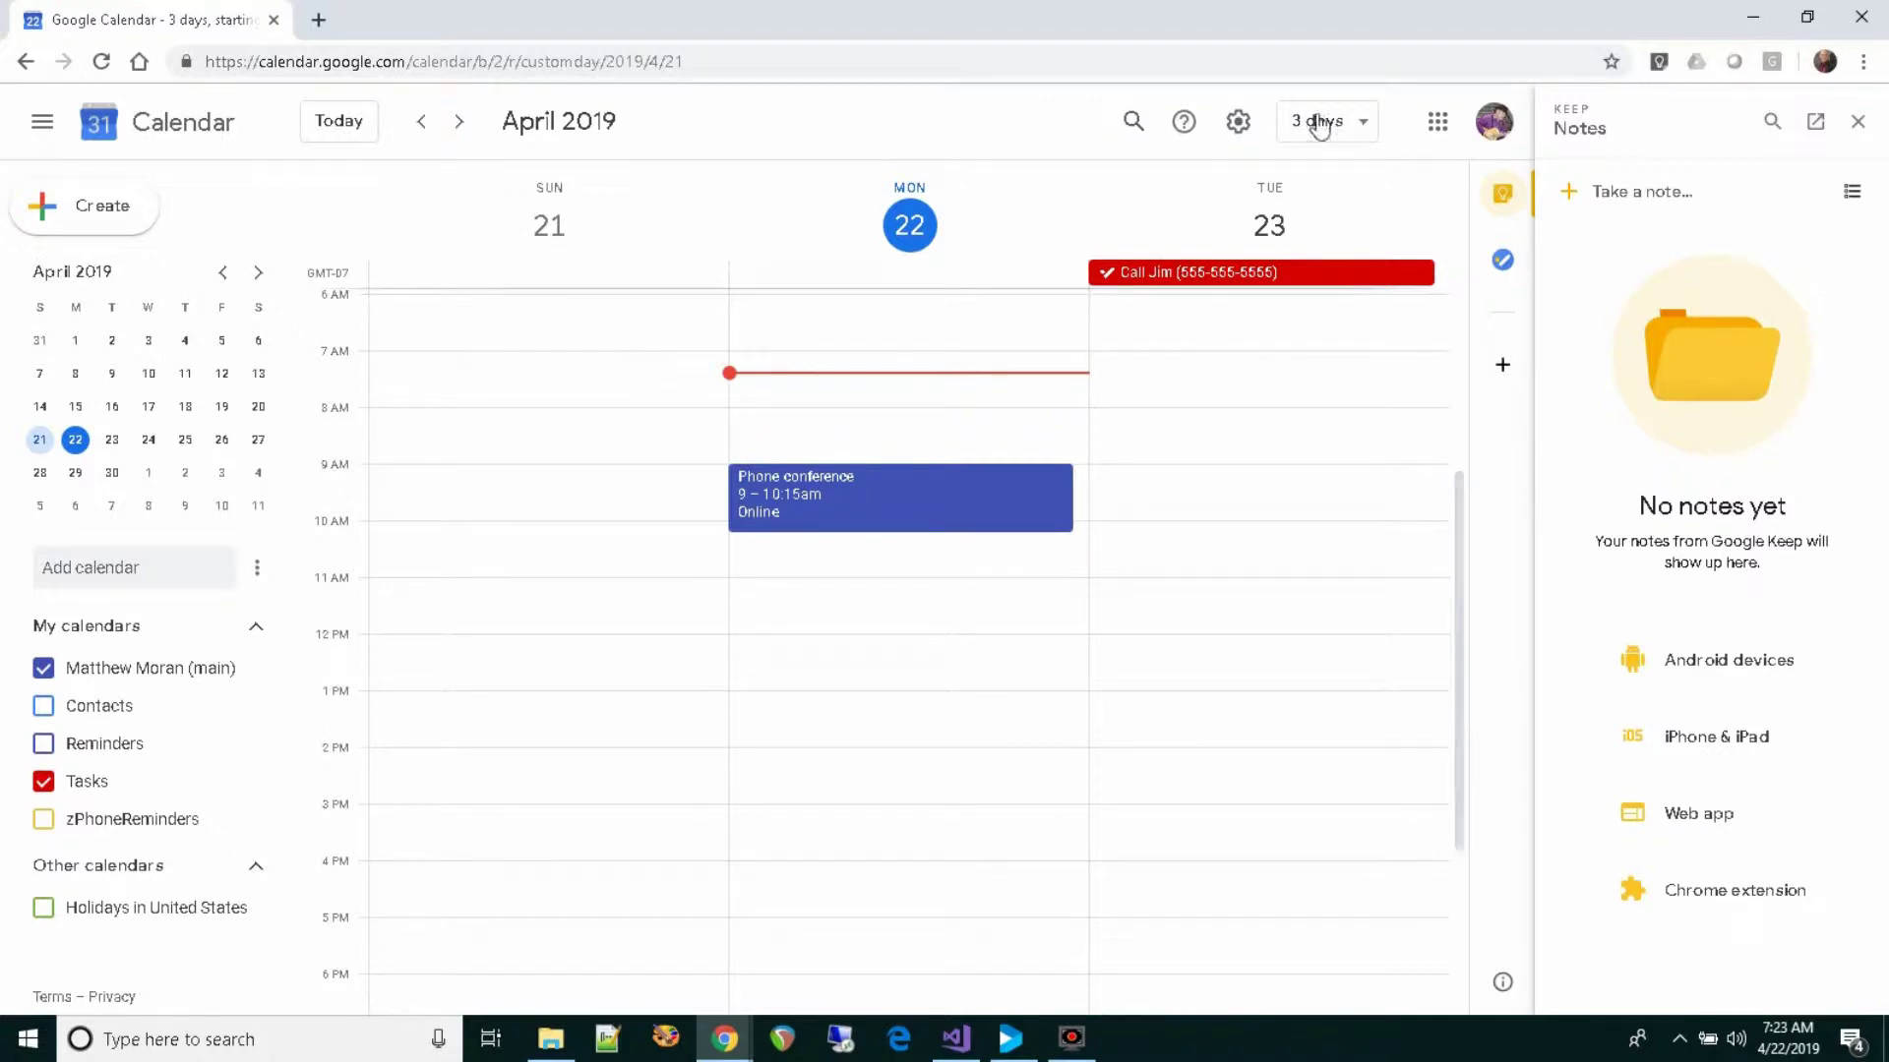
# - Set the custom view to 4 weeks in the general calendar settings
pyautogui.click(1236, 122)
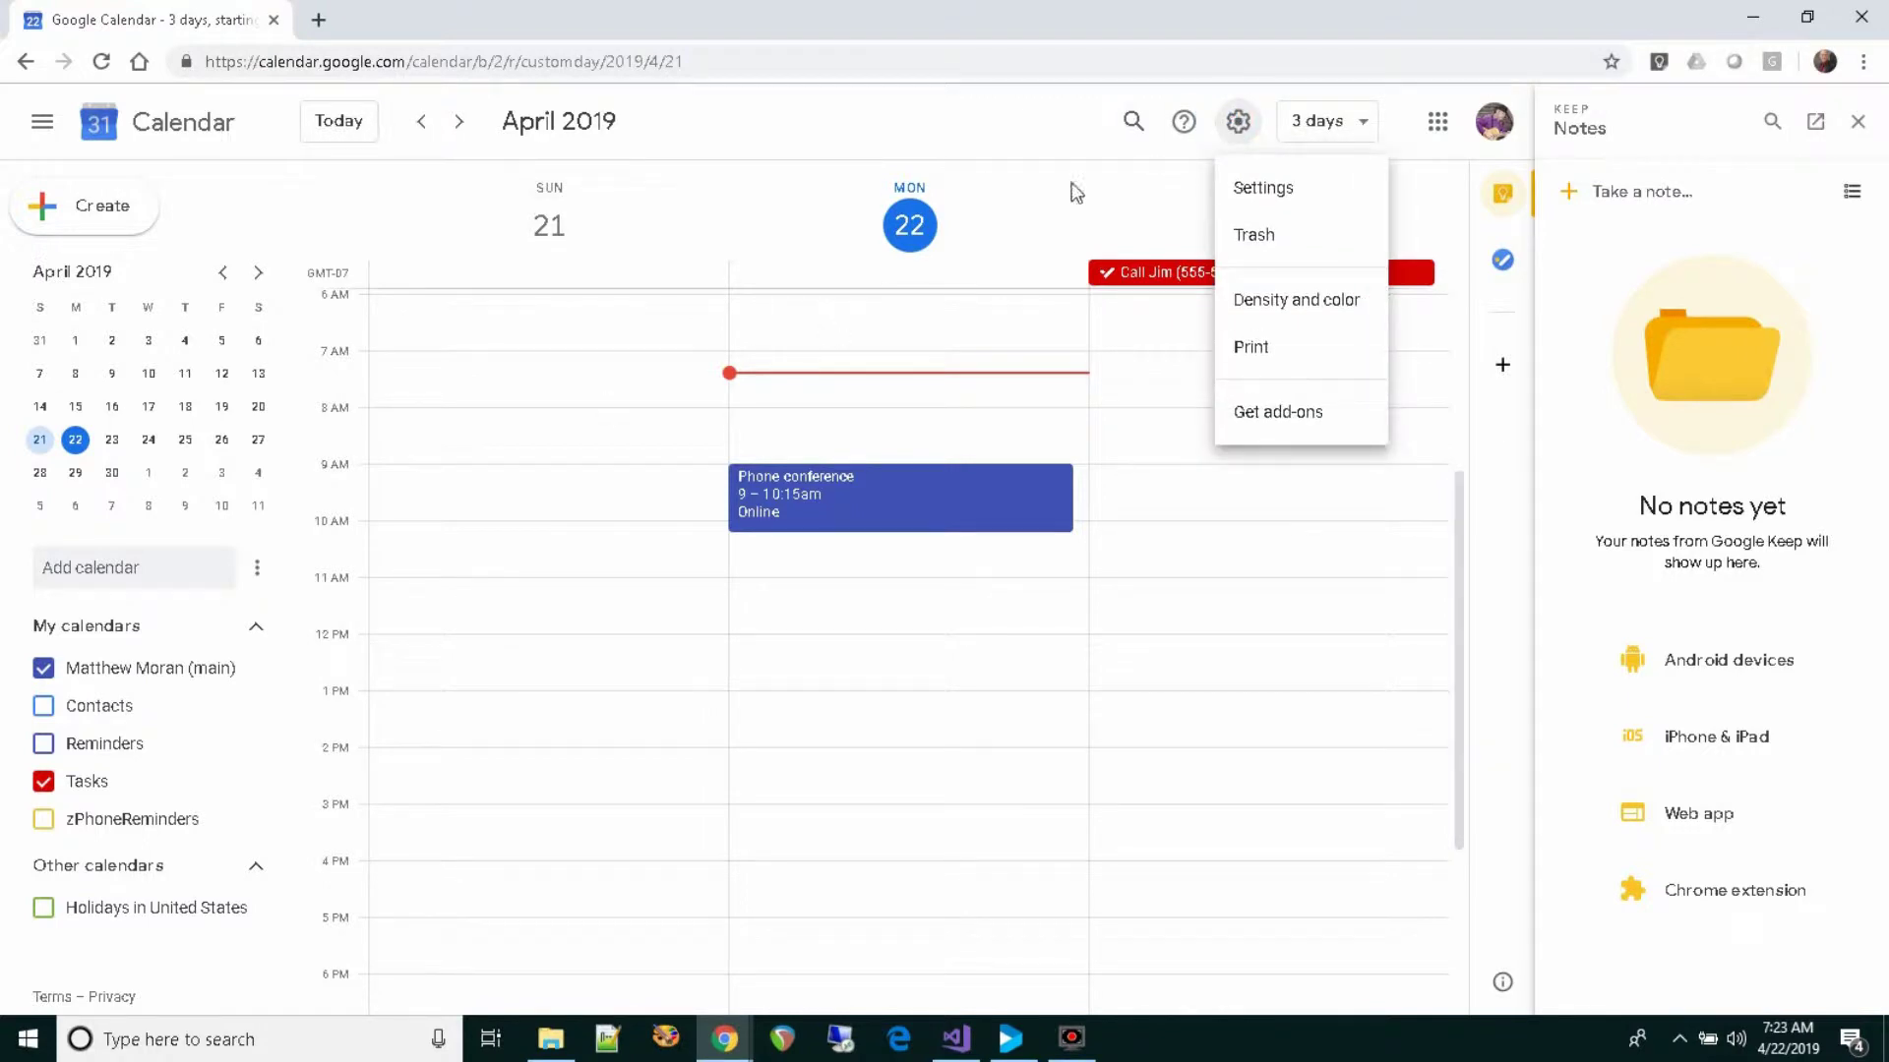
pyautogui.click(1254, 193)
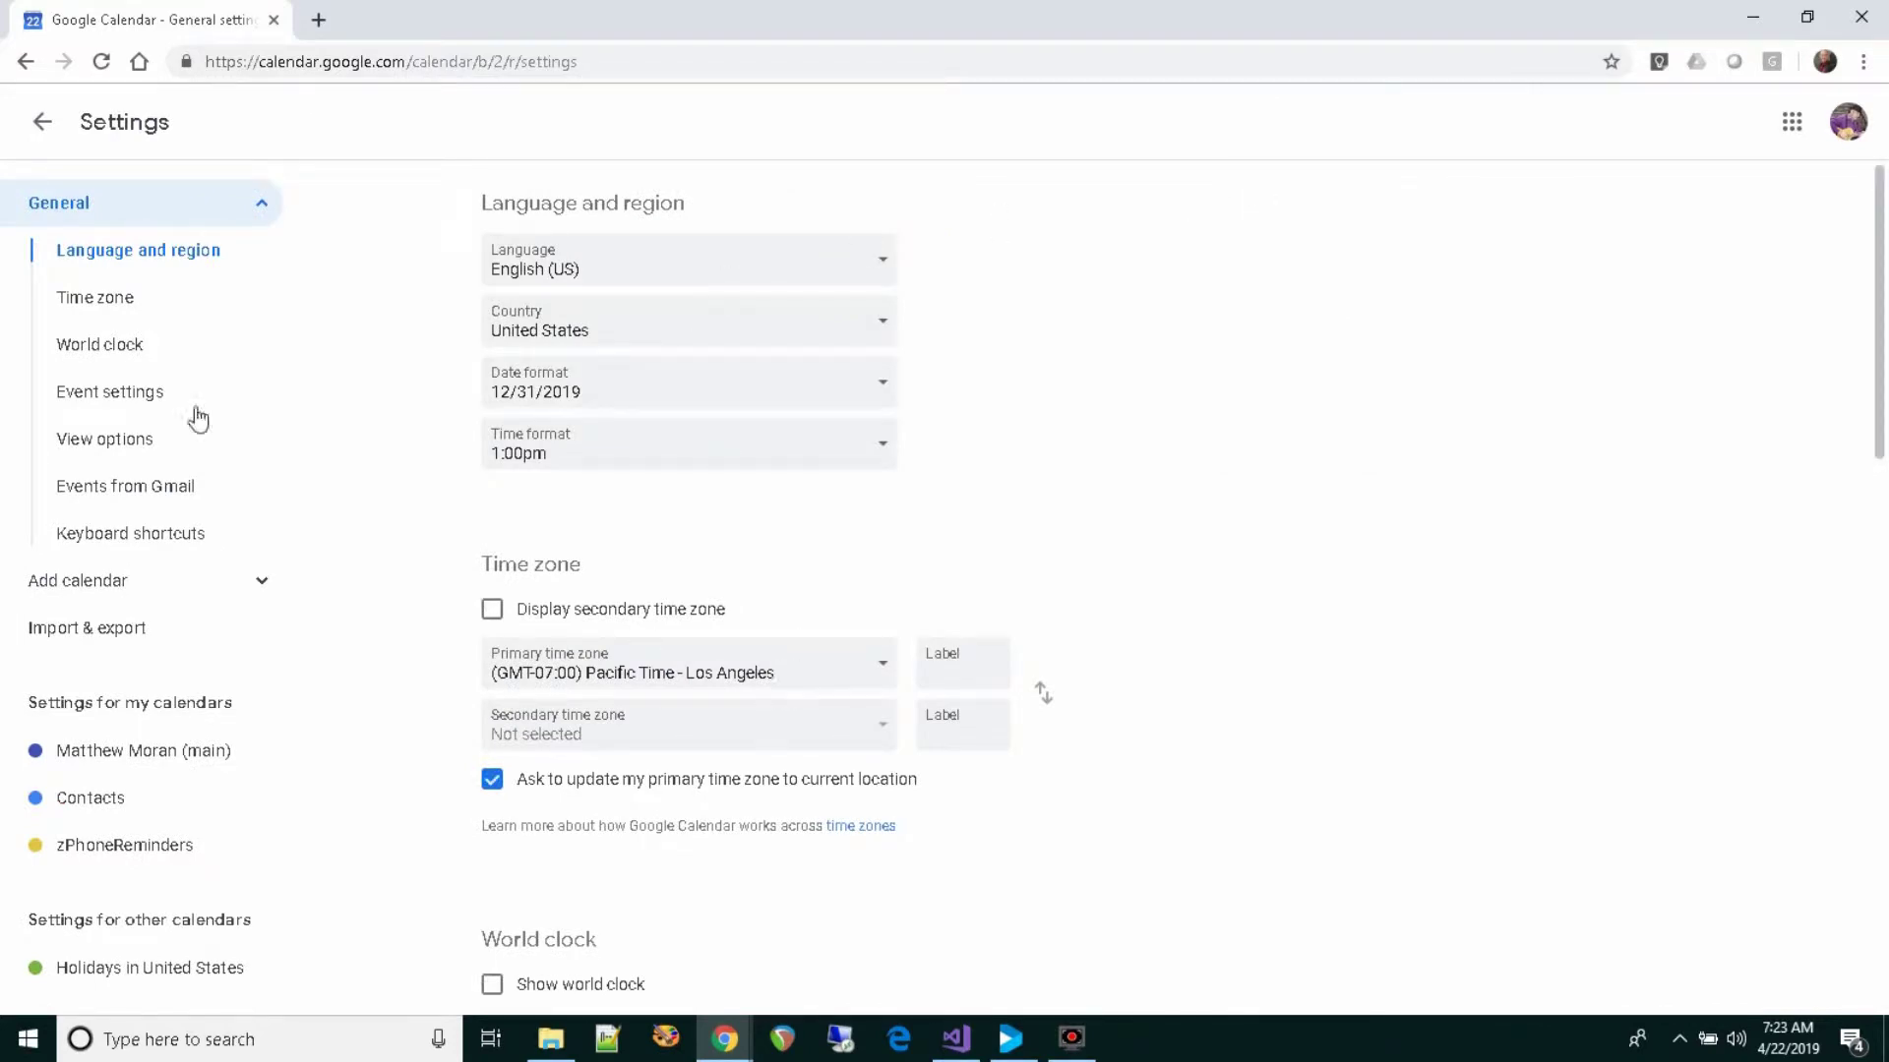
pyautogui.click(104, 499)
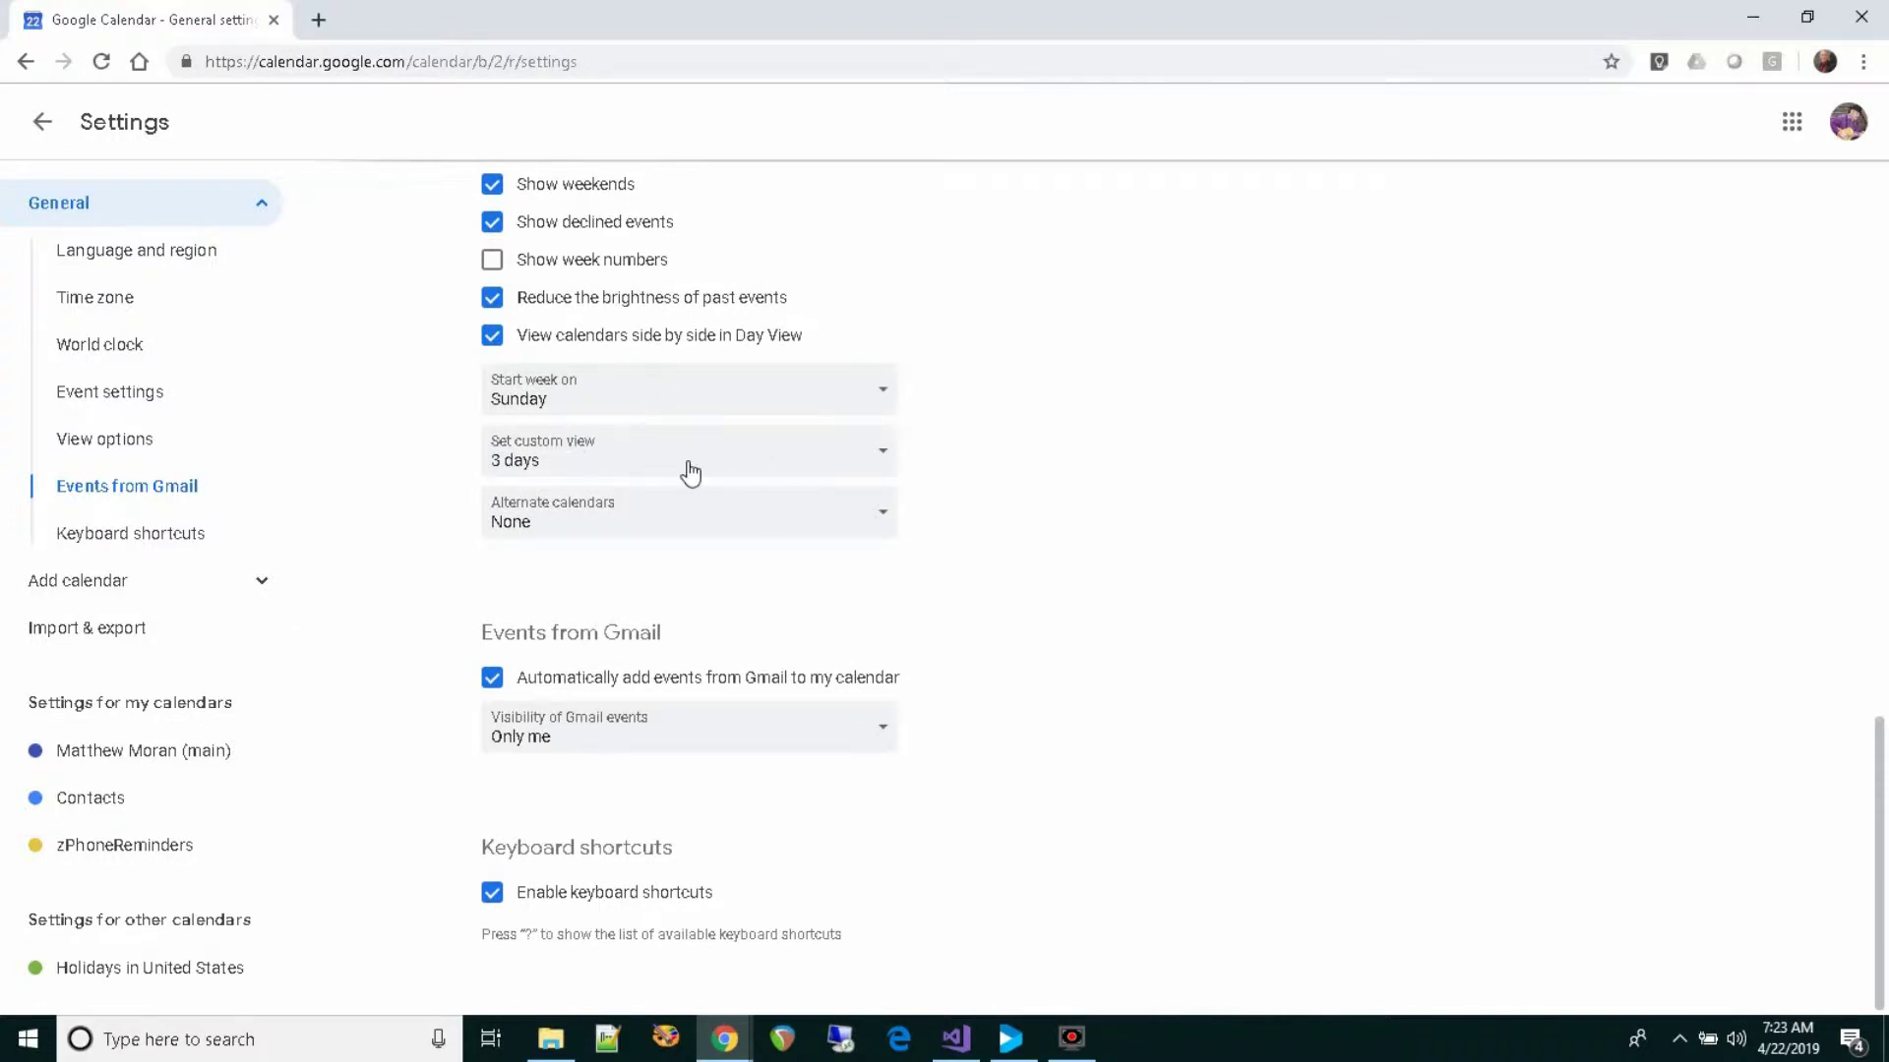
pyautogui.click(793, 456)
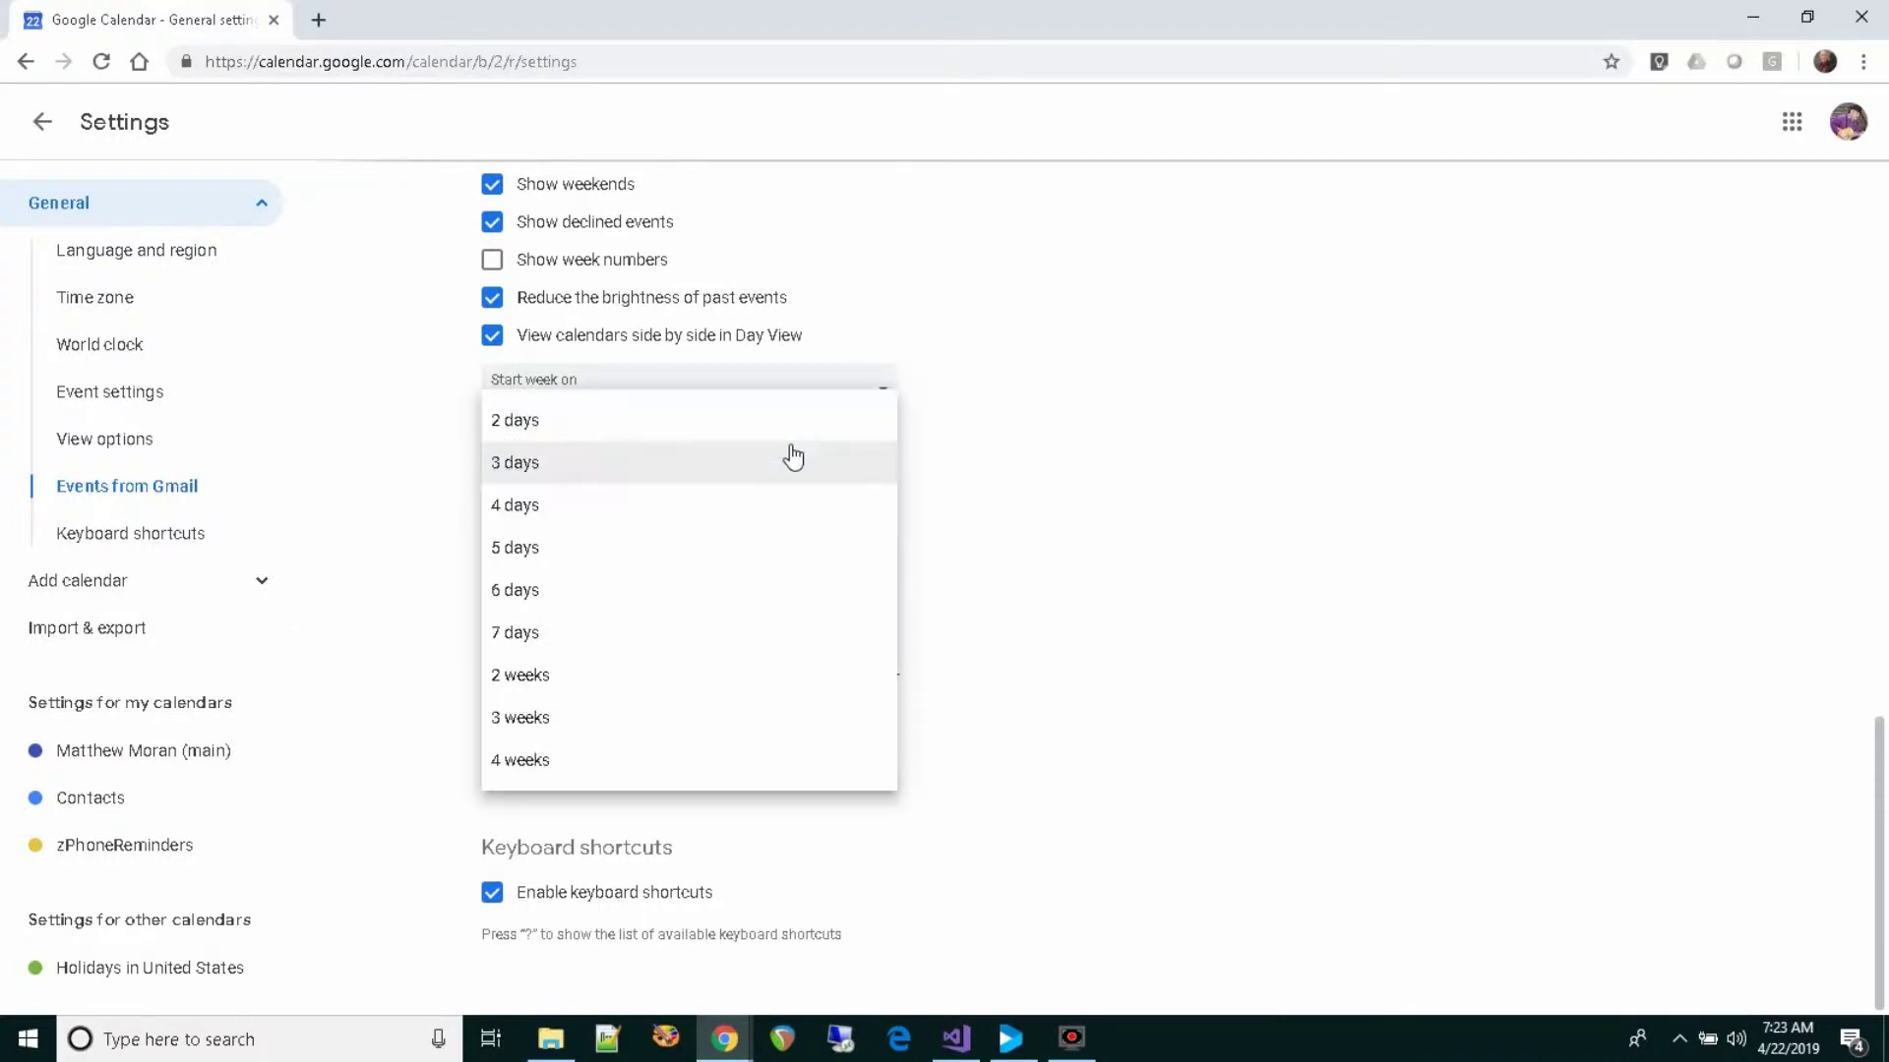
pyautogui.click(537, 763)
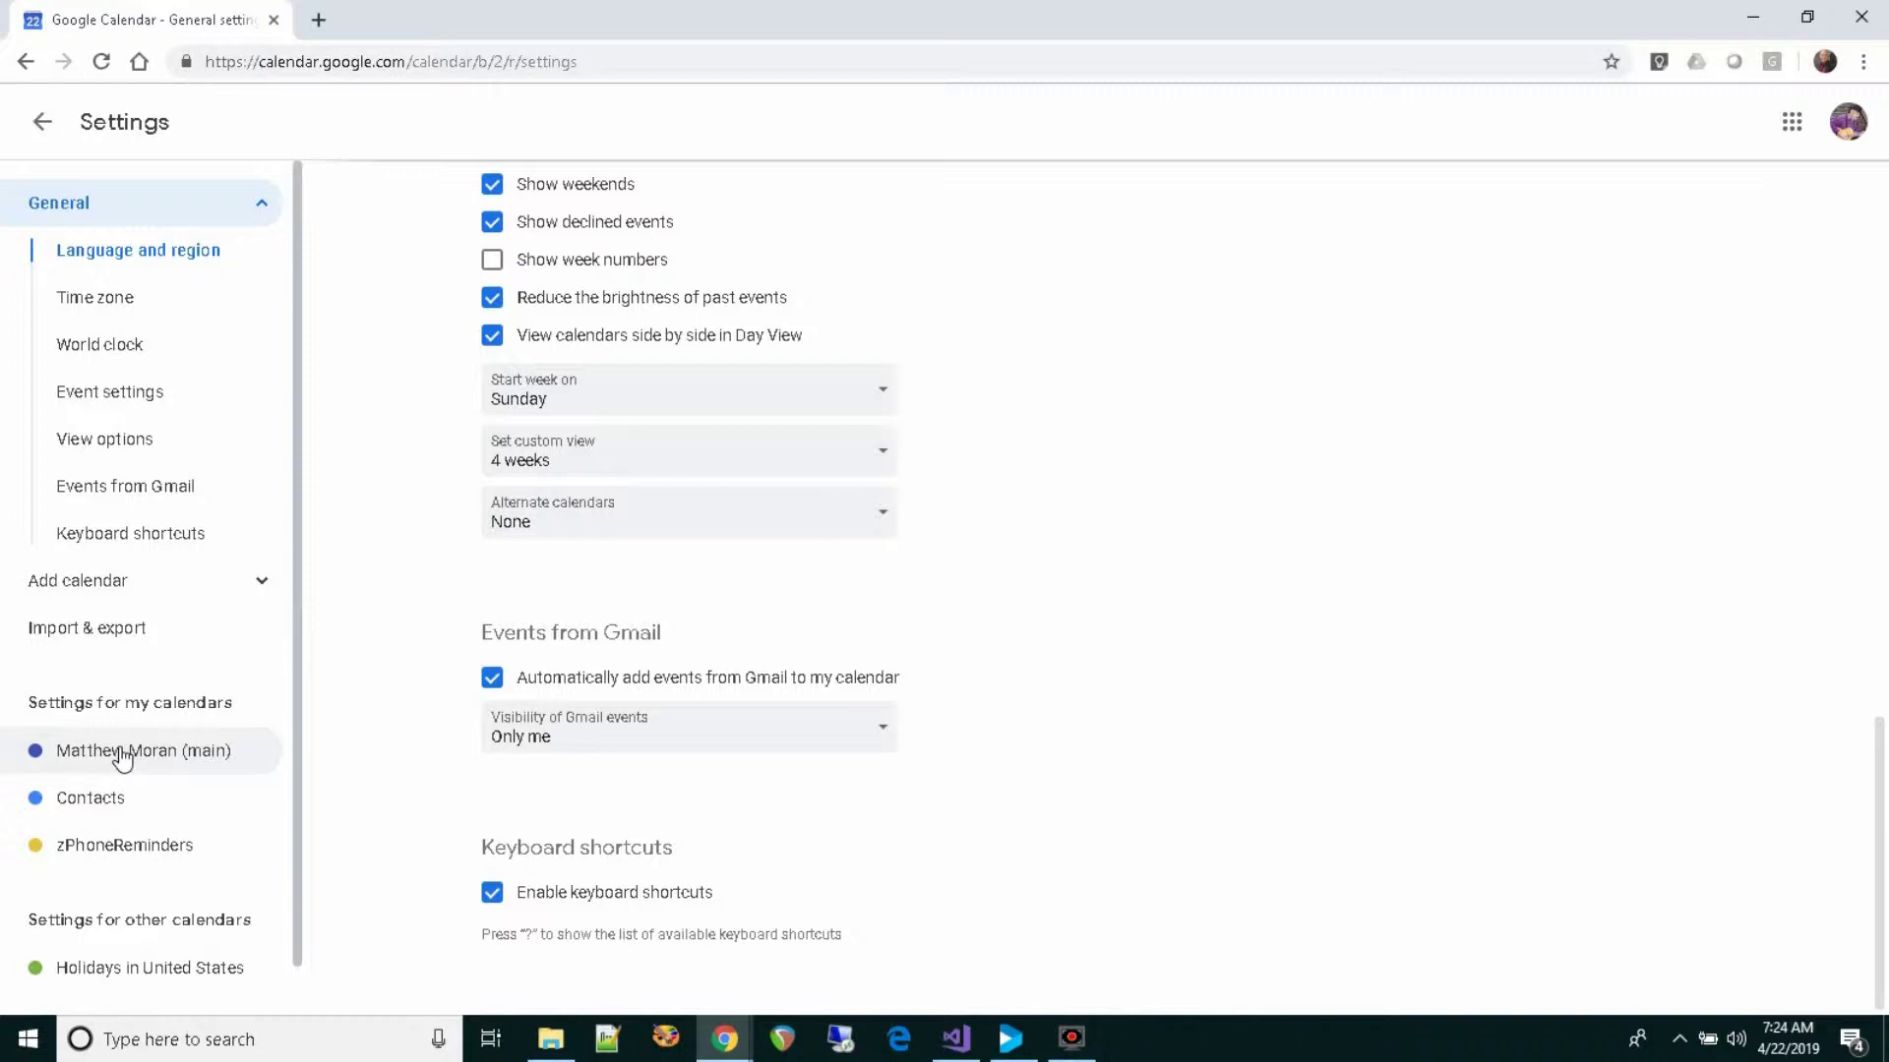
# - Add a default event notification of 40 minutes to the owner's main calendar
pyautogui.click(189, 752)
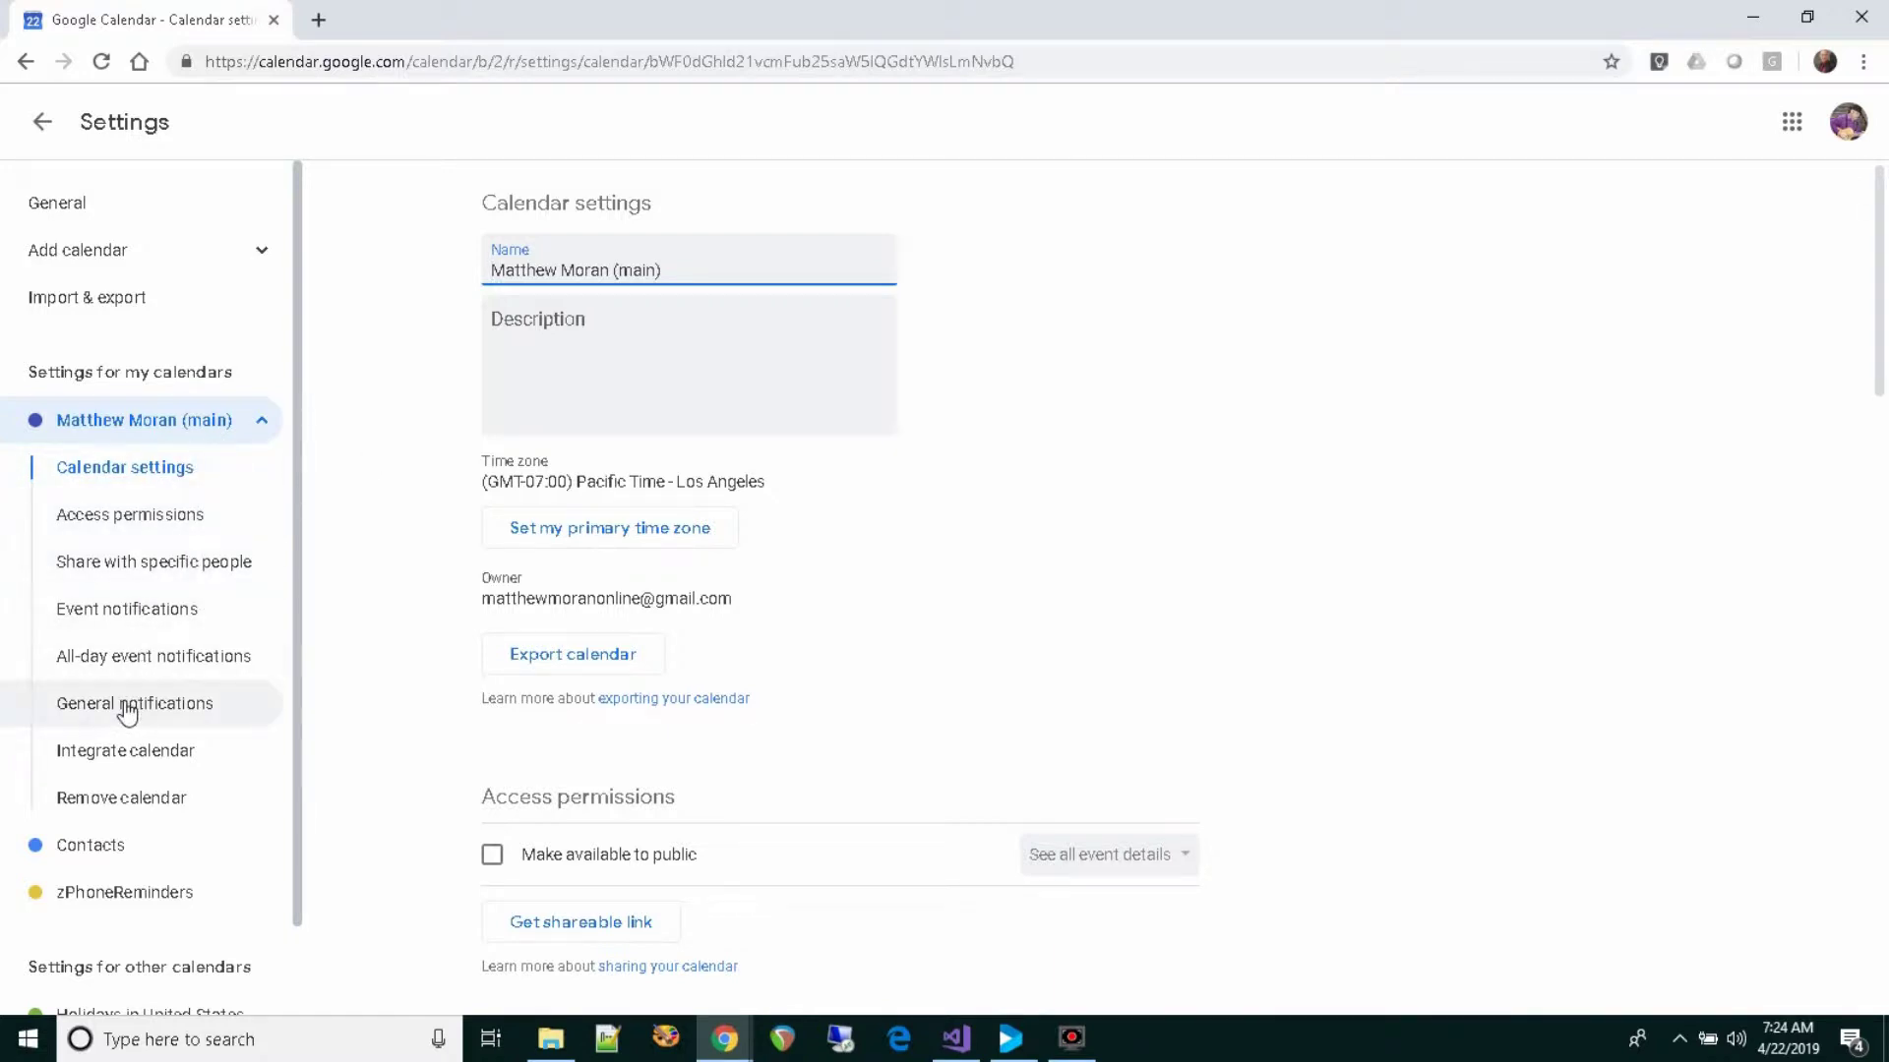
pyautogui.click(155, 620)
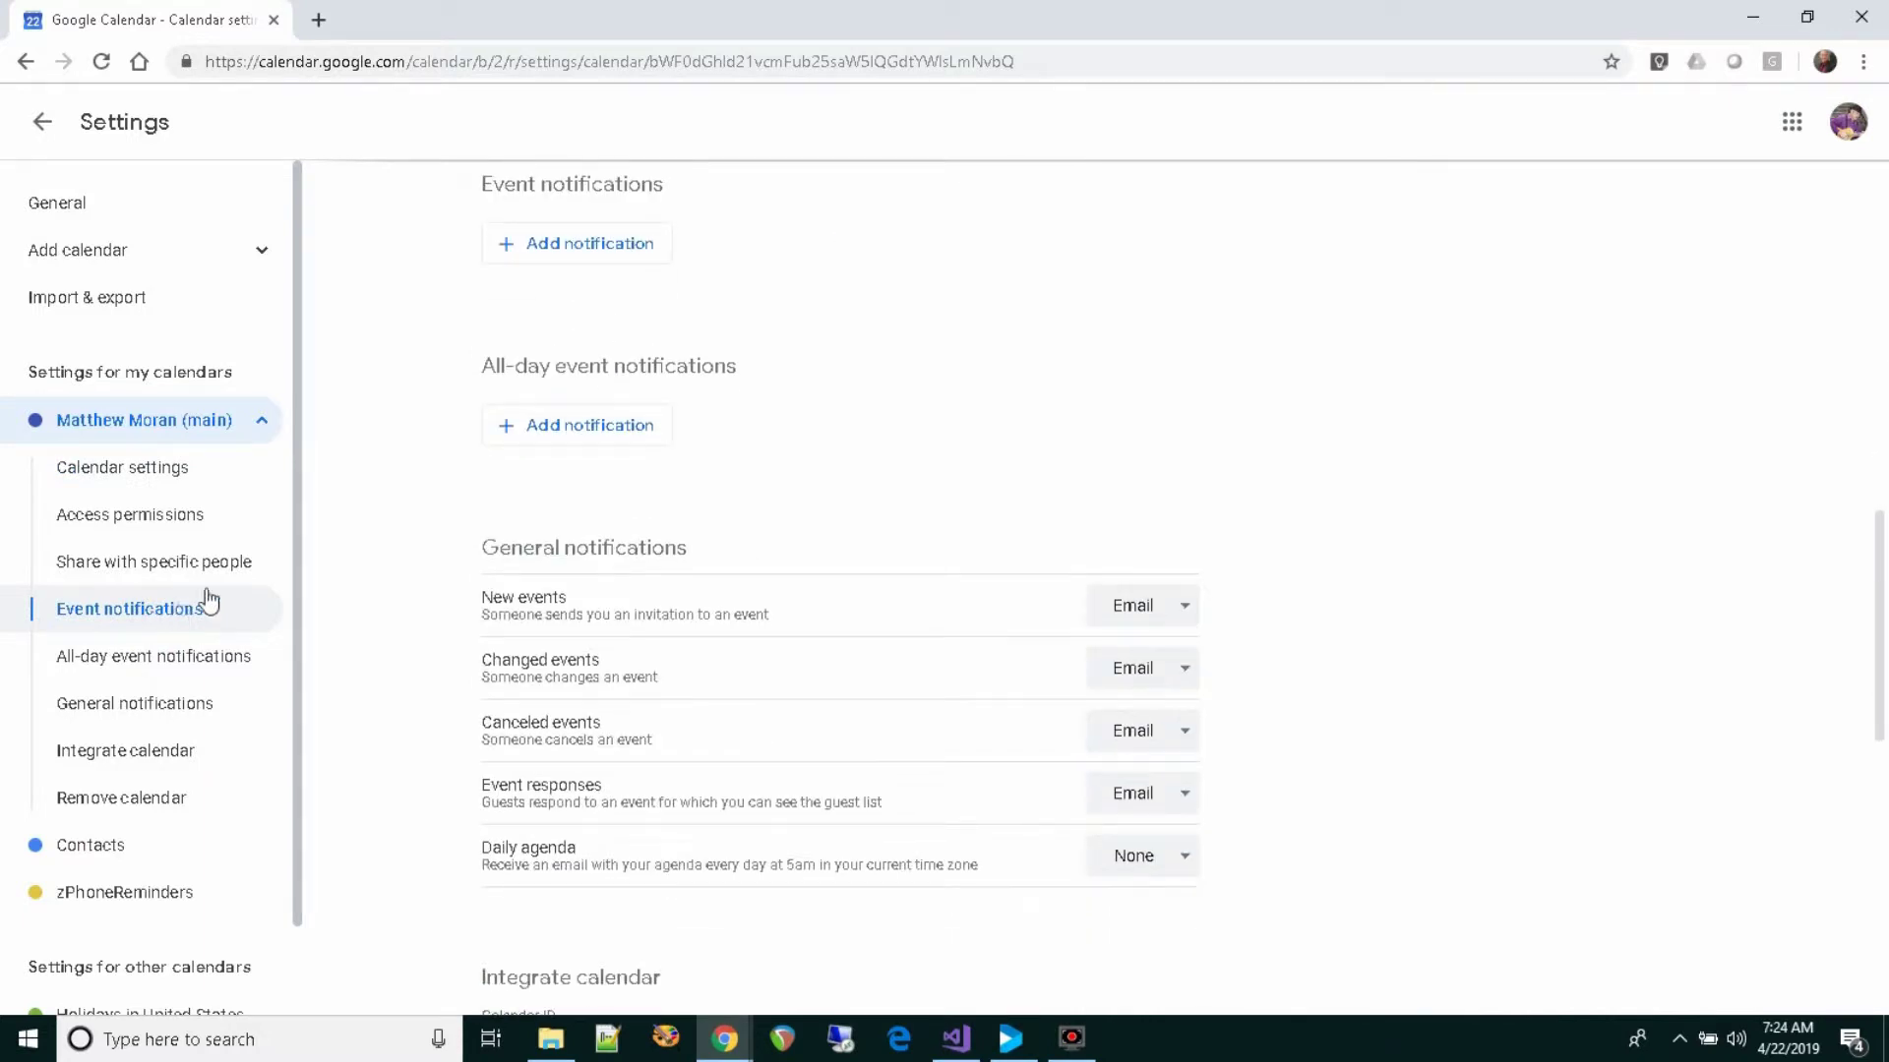
pyautogui.click(549, 246)
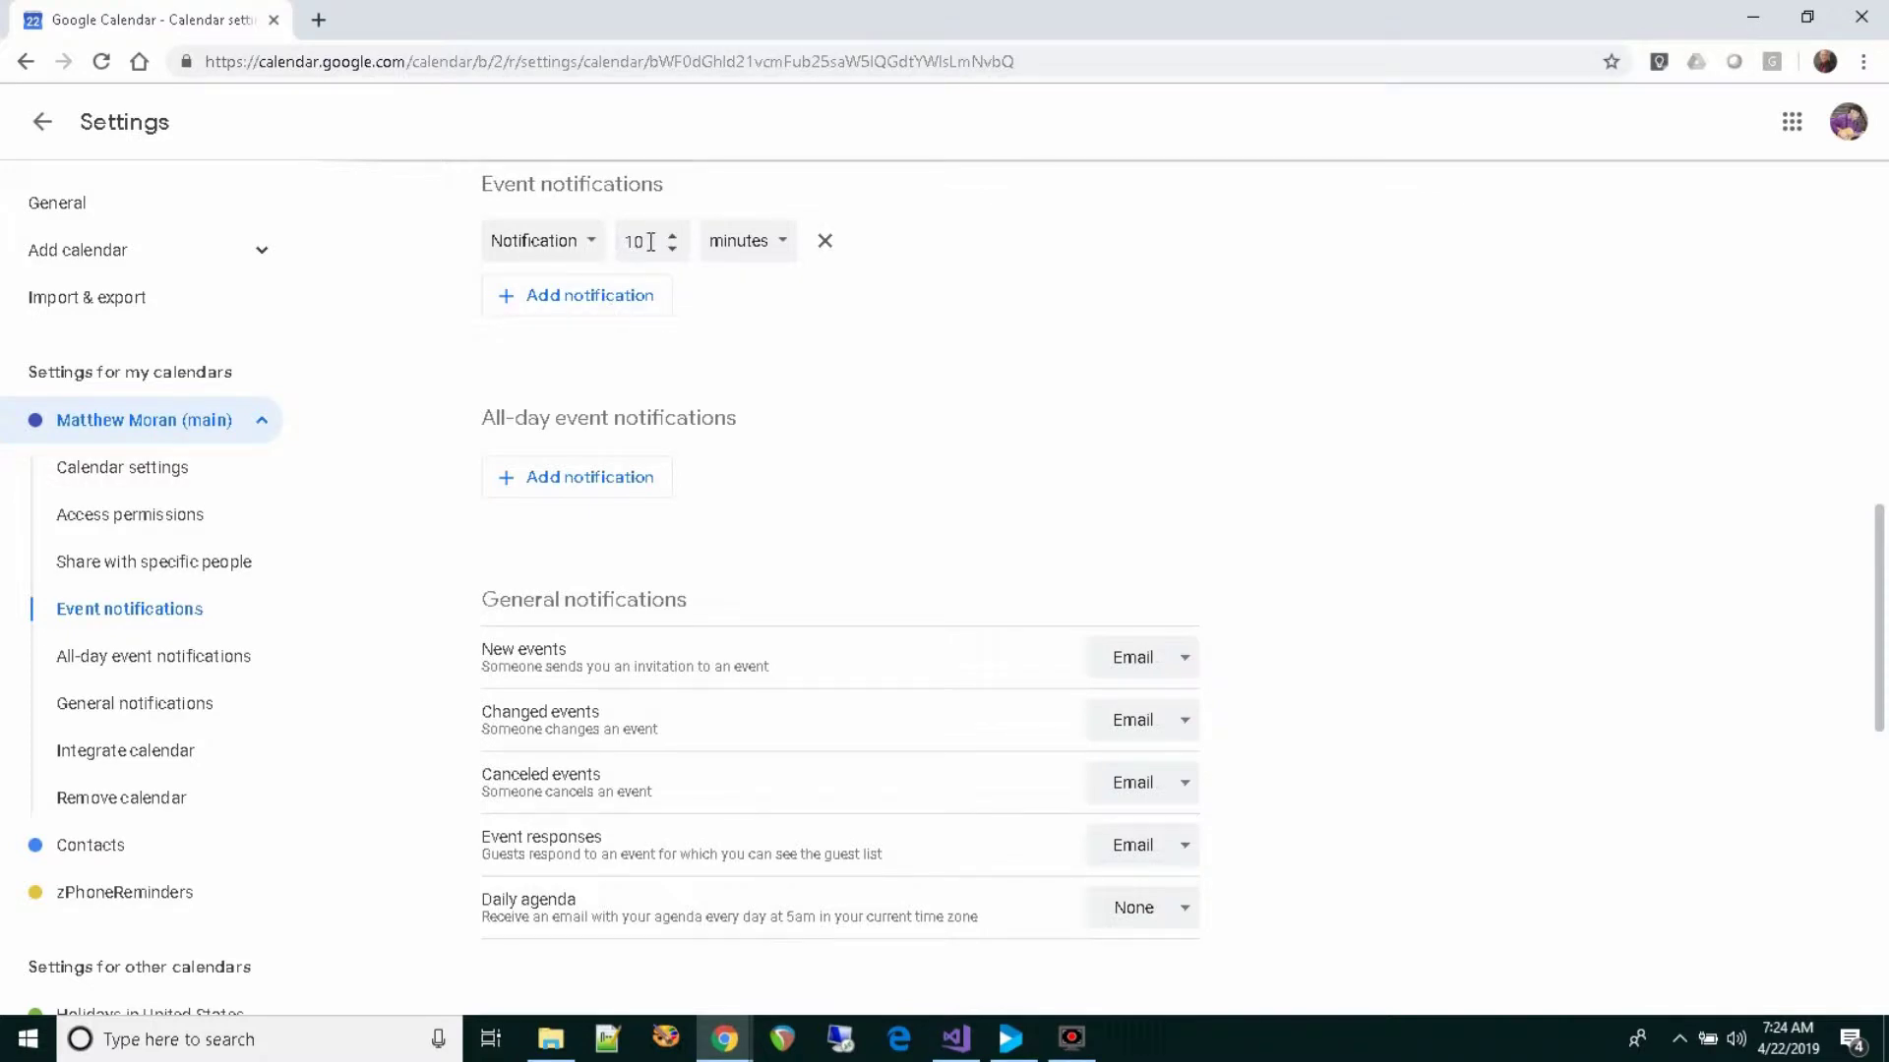
pyautogui.click(651, 242)
pyautogui.doubleClick(651, 242)
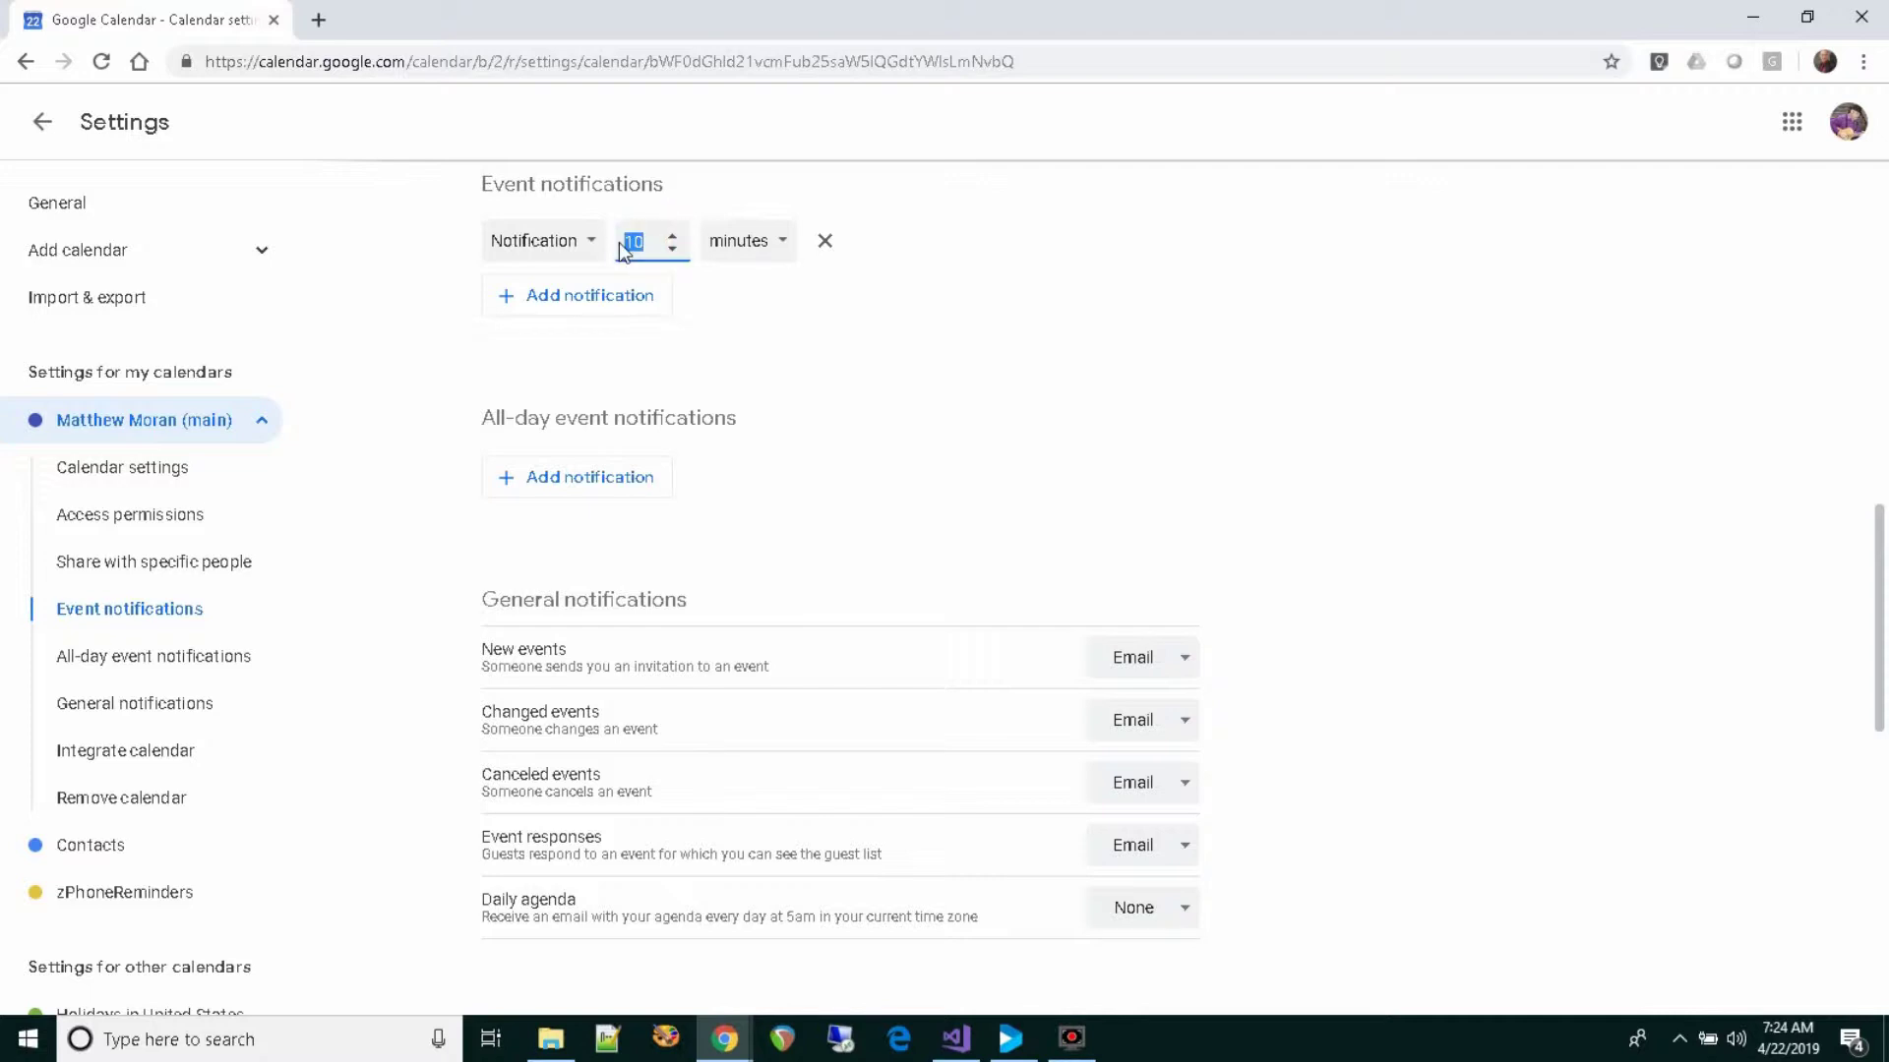
pyautogui.write('40')
# - Add a second default event notification of 5 minutes to the main calendar and return to the calendar
pyautogui.click(611, 303)
pyautogui.click(653, 290)
pyautogui.doubleClick(653, 291)
pyautogui.write('5')
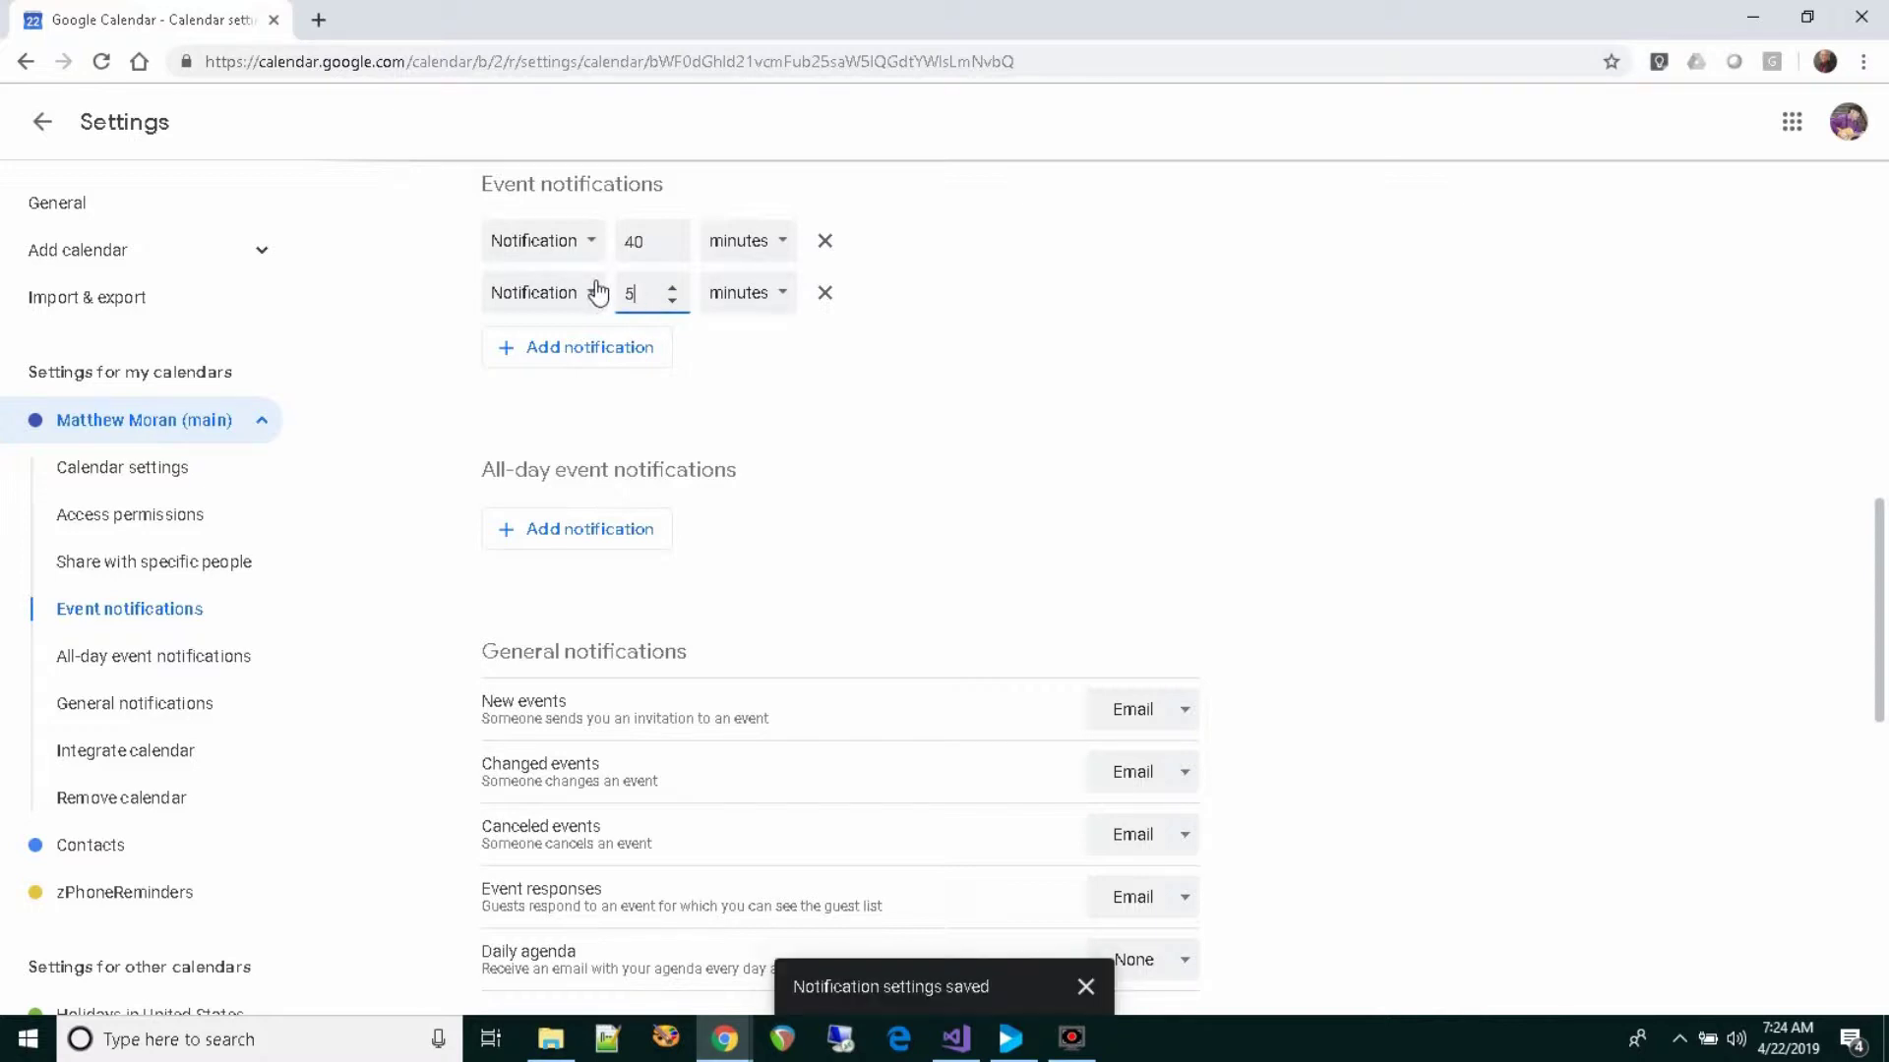
pyautogui.click(765, 359)
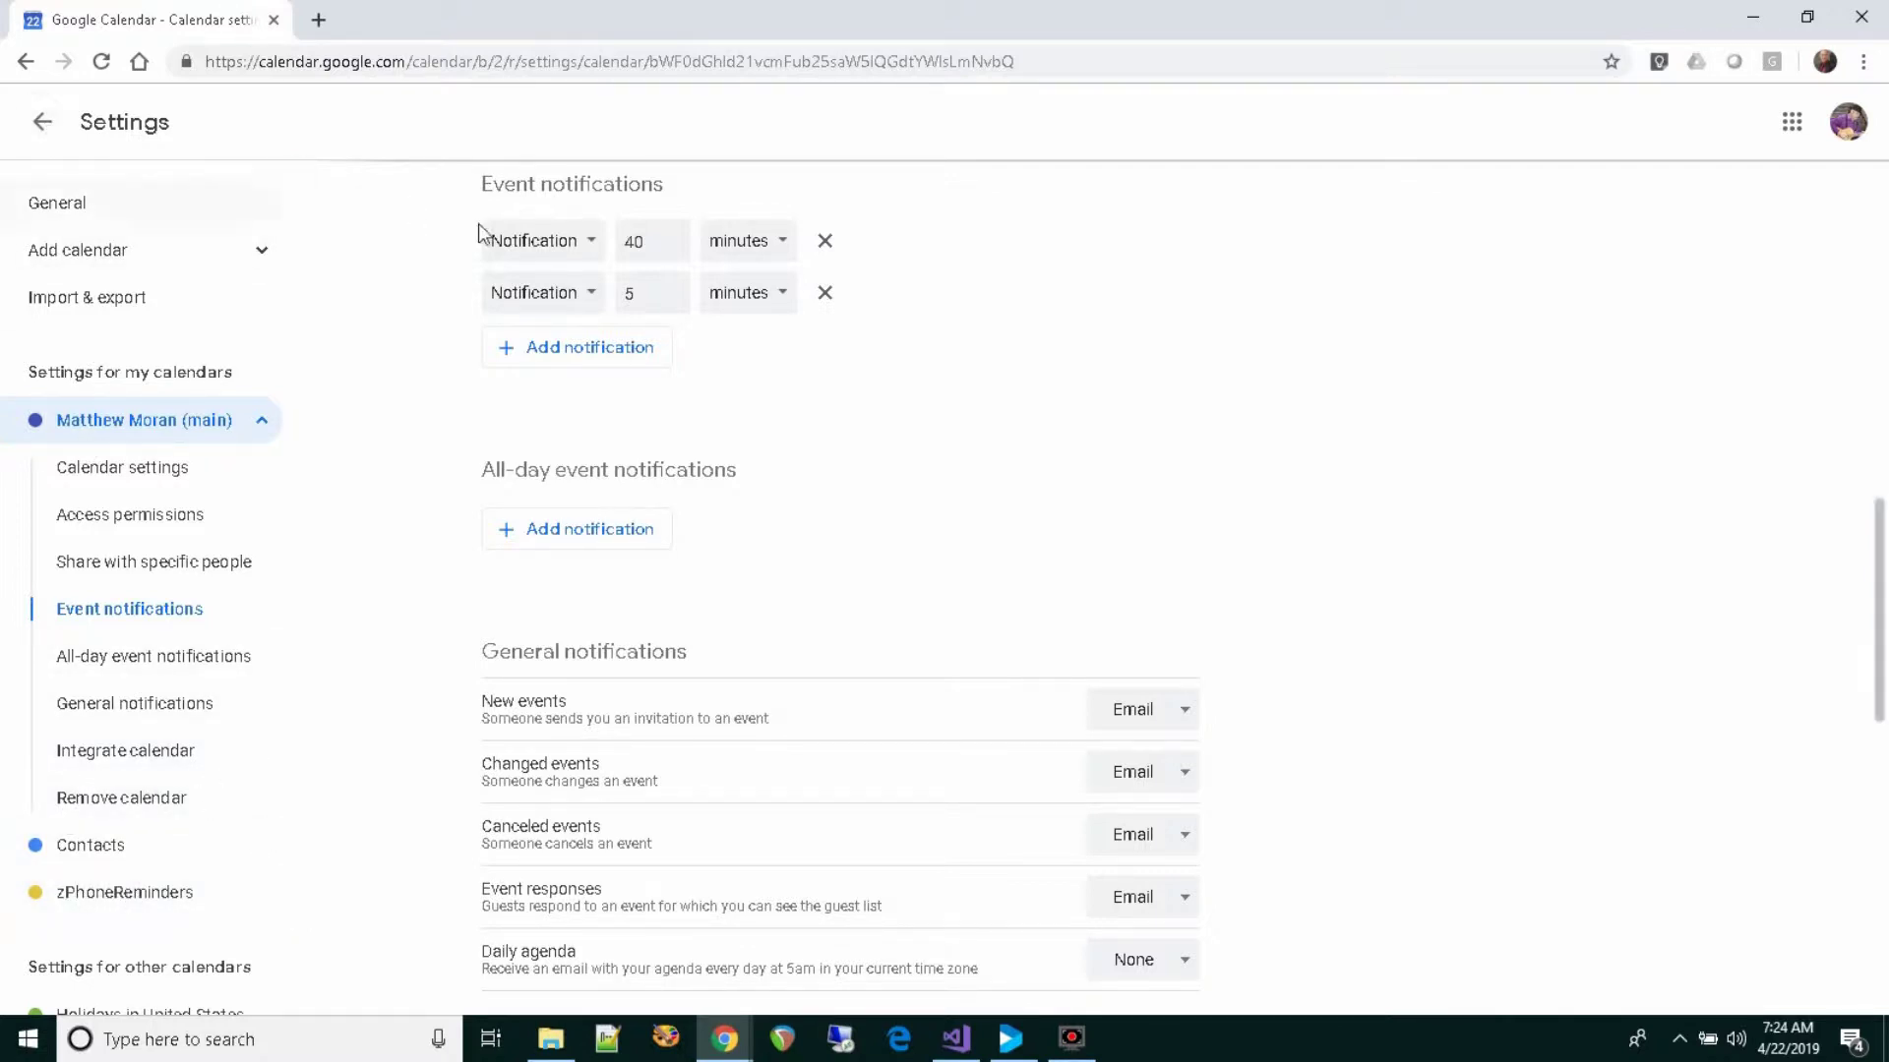
pyautogui.click(41, 122)
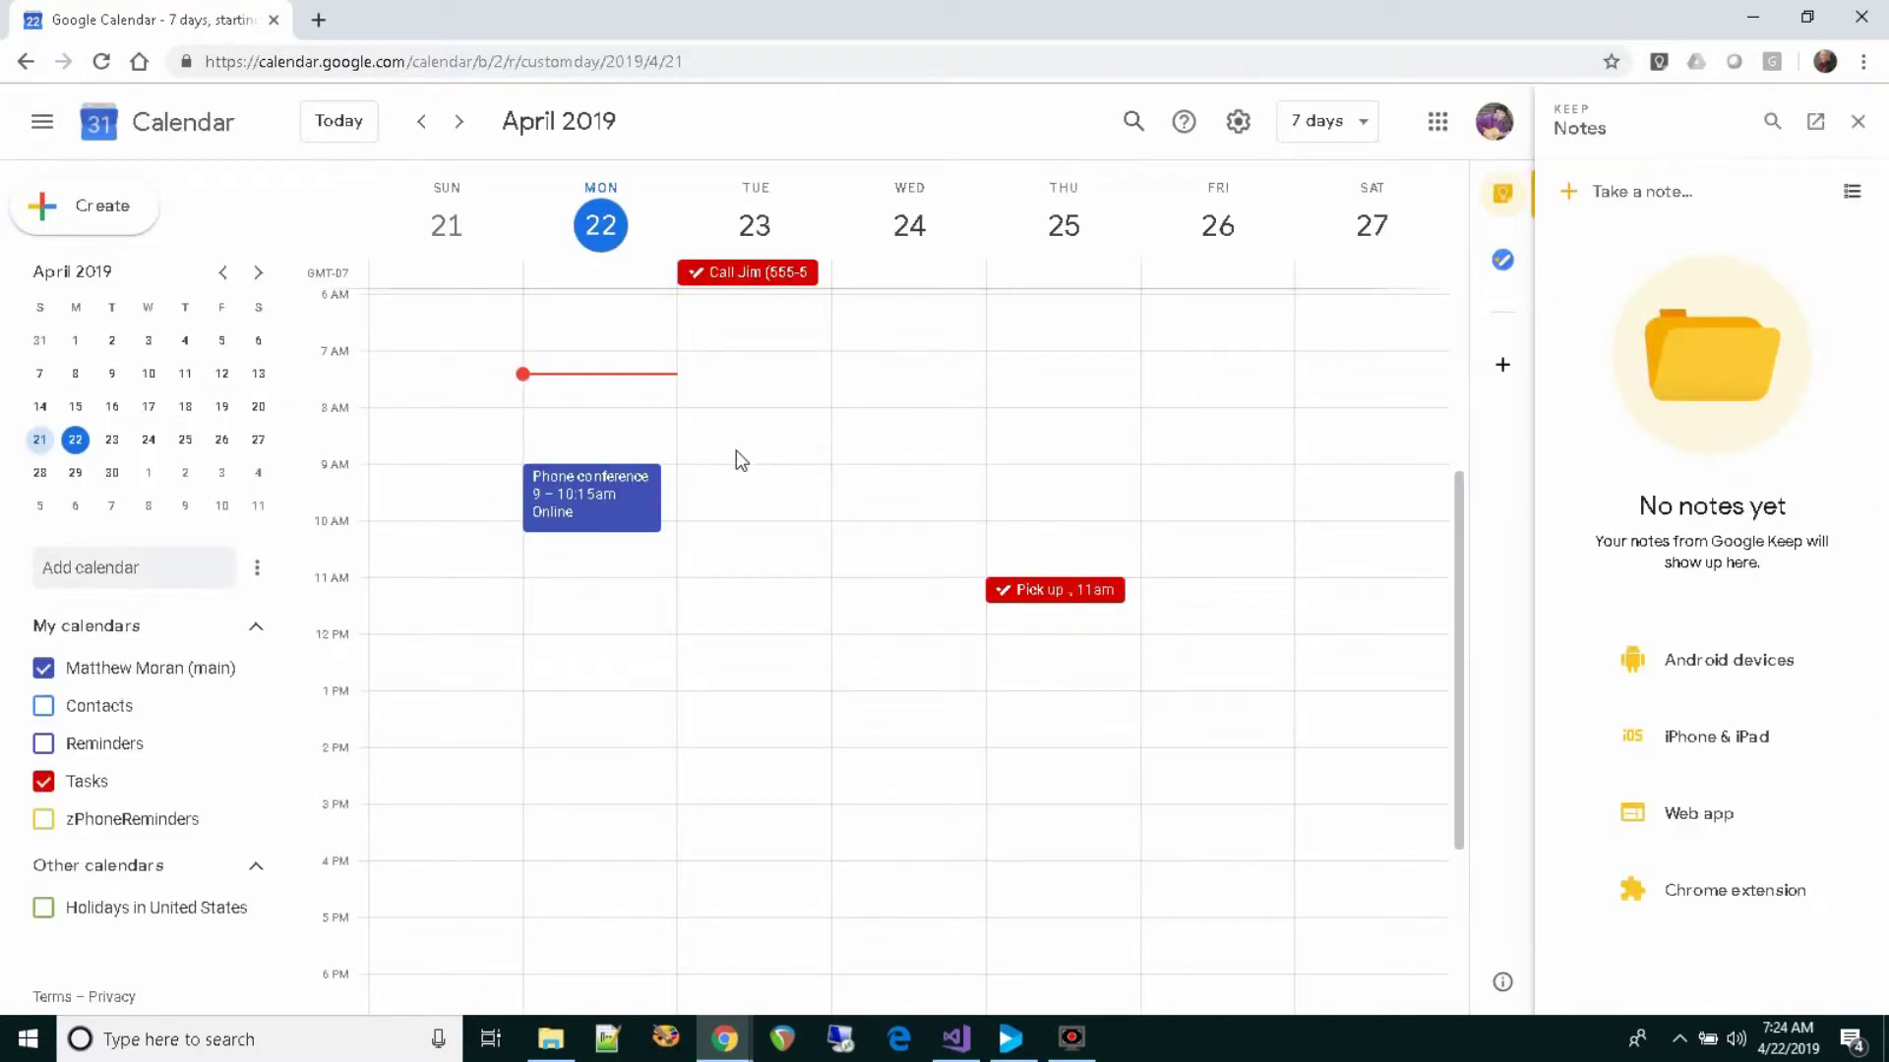
# - Check the notifications in the Phone conference event's details
pyautogui.click(580, 490)
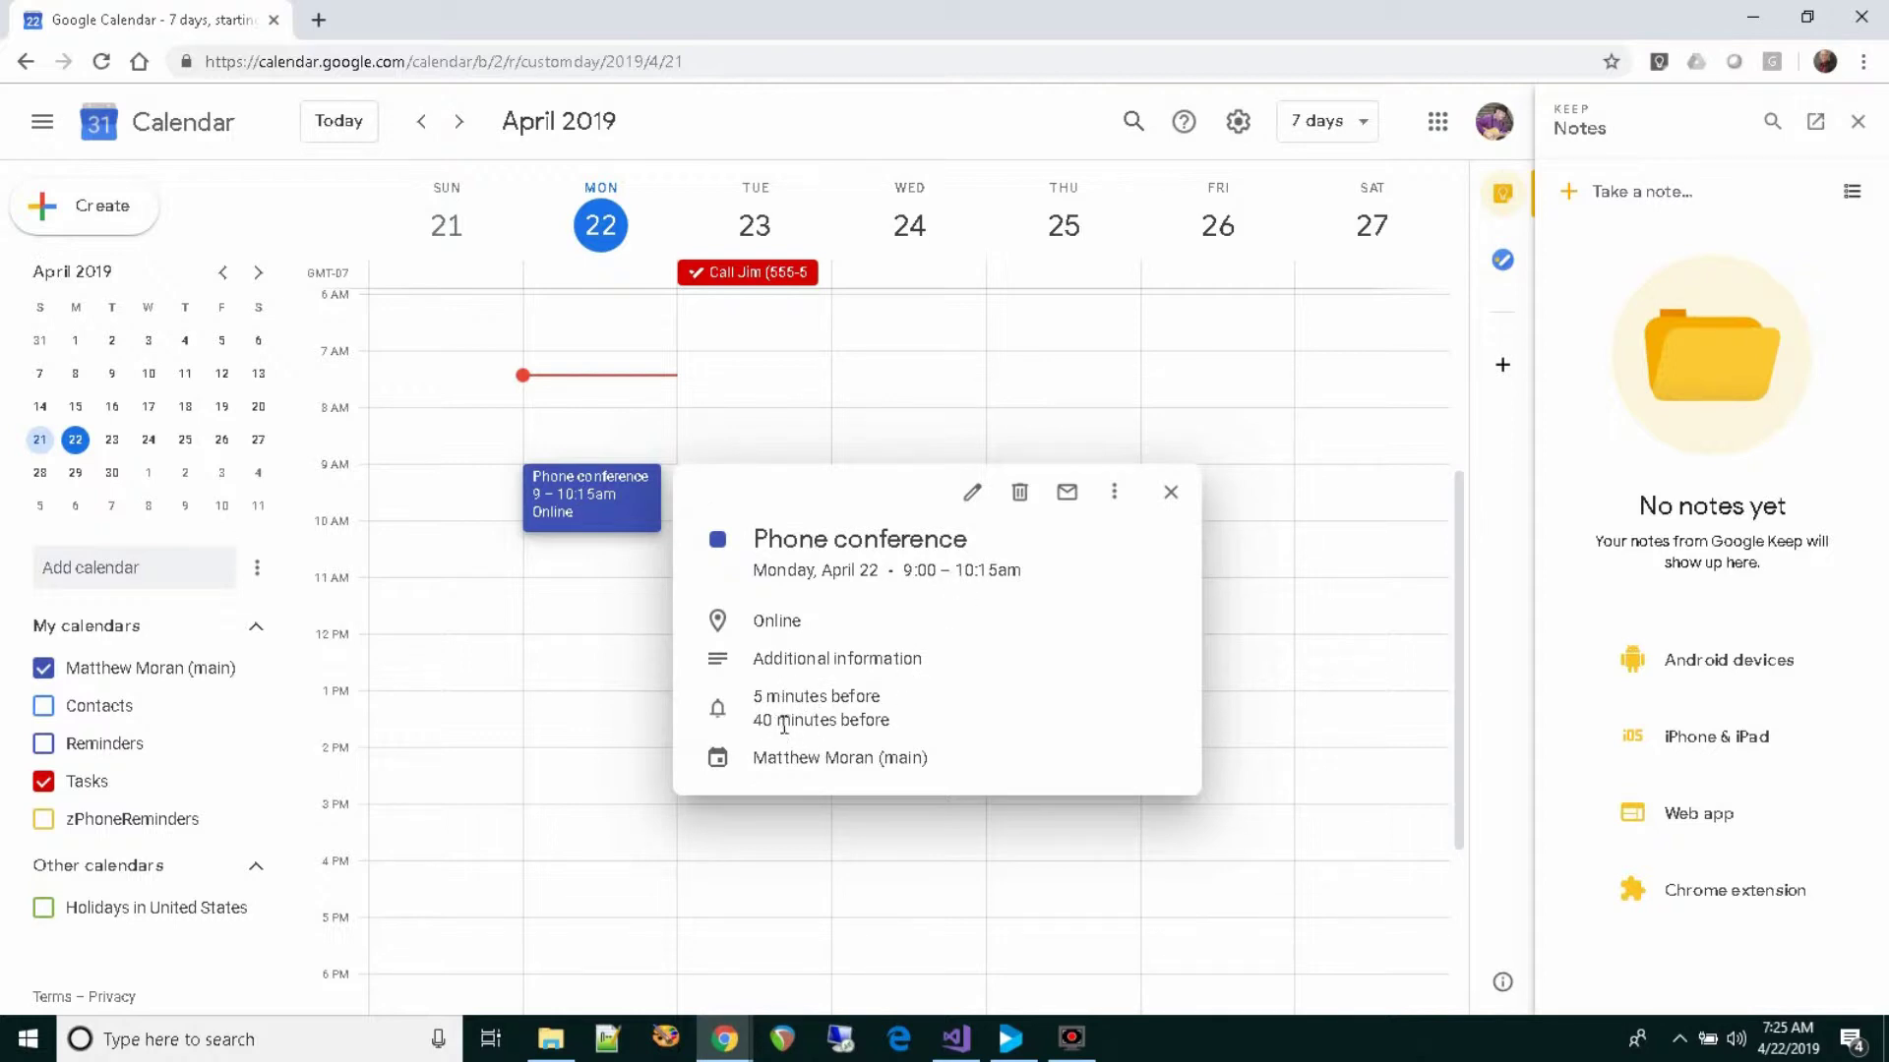
pyautogui.click(1170, 492)
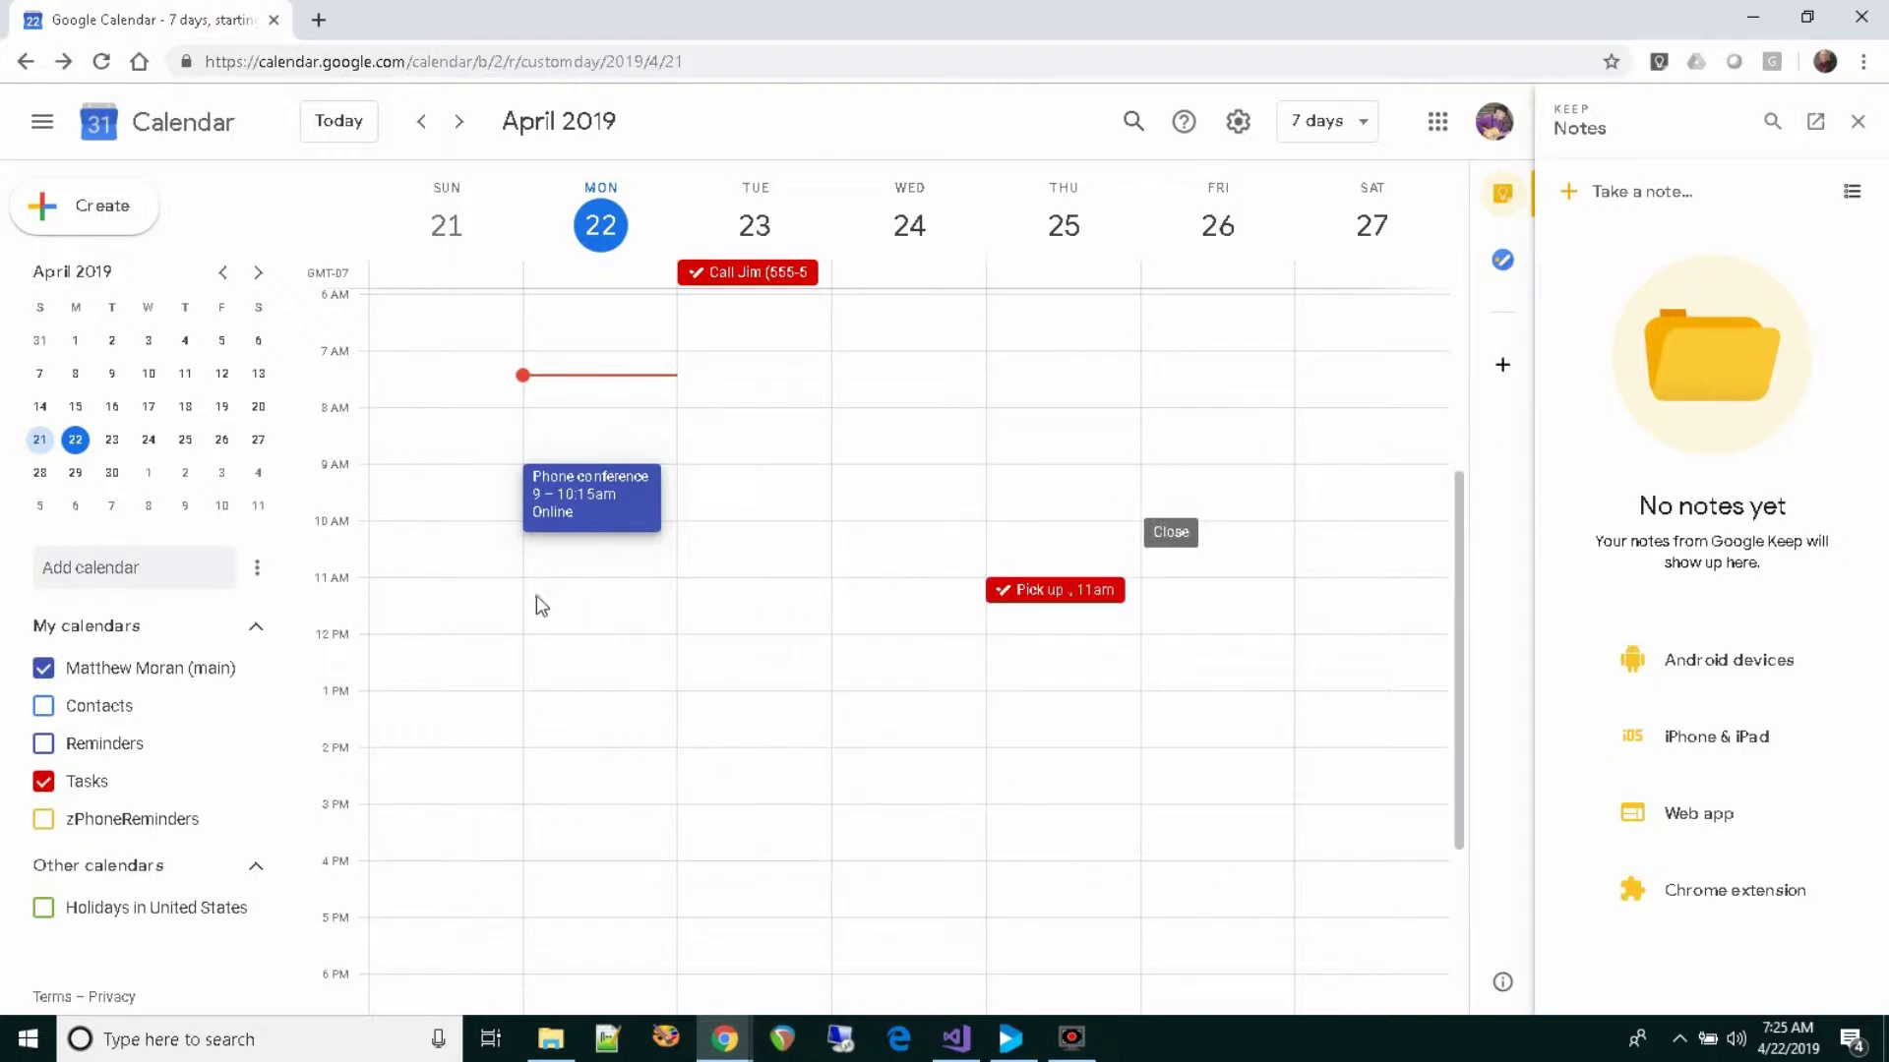
# - Start an event titled "Test meeting" on Monday, April 22, from 11:00am to 11:30am and open its full details
pyautogui.click(544, 591)
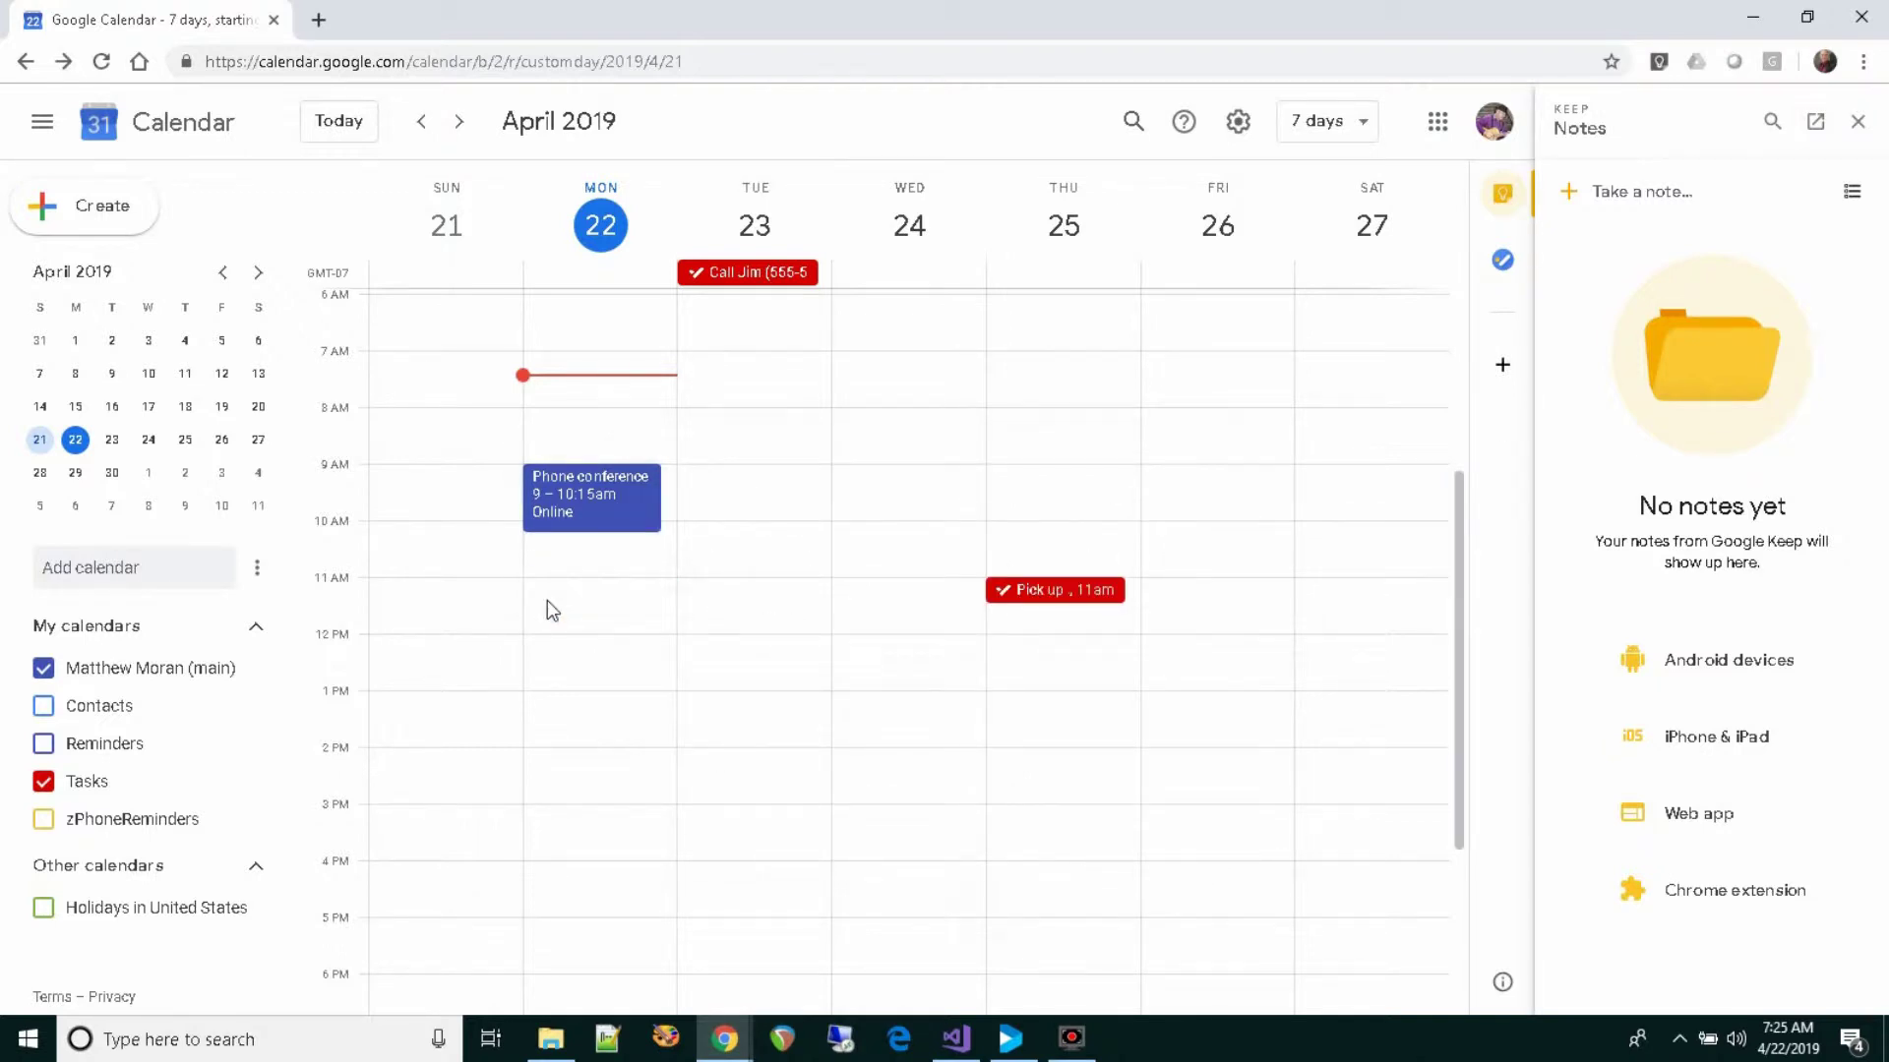
pyautogui.click(547, 602)
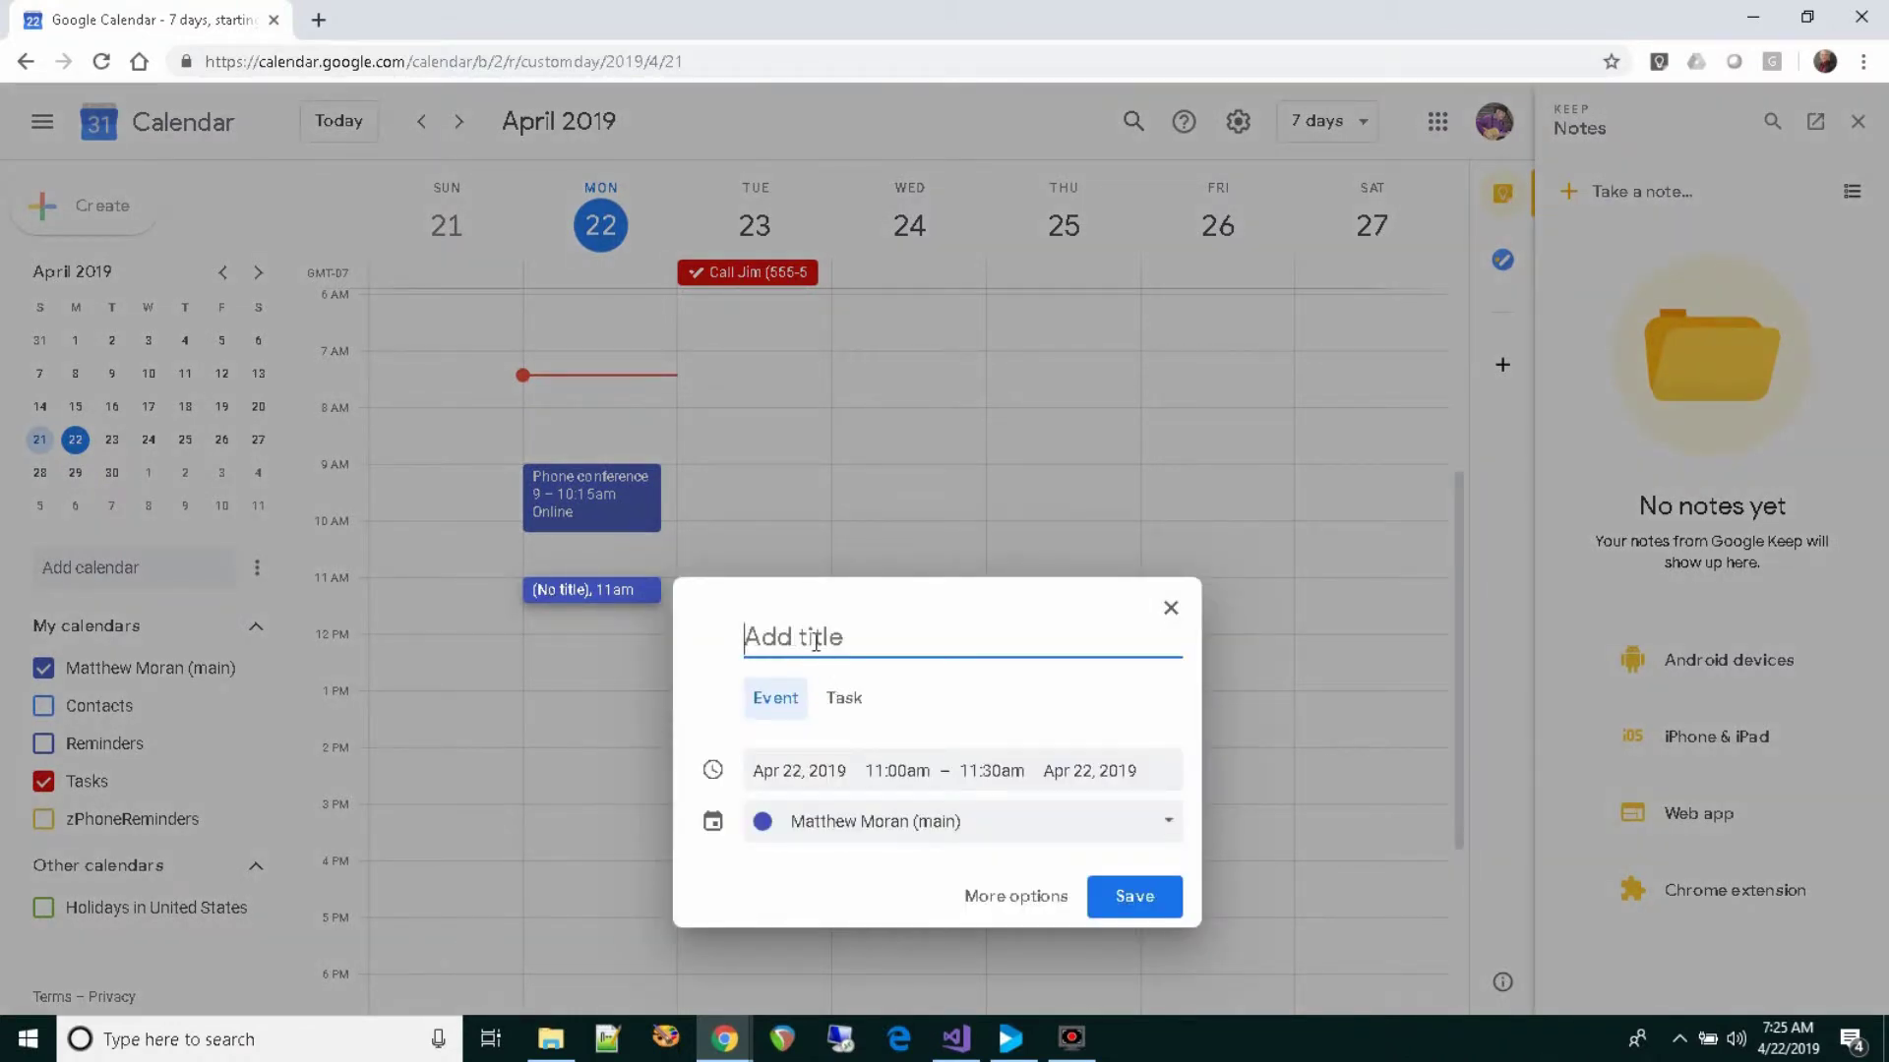
pyautogui.write('Test meeting')
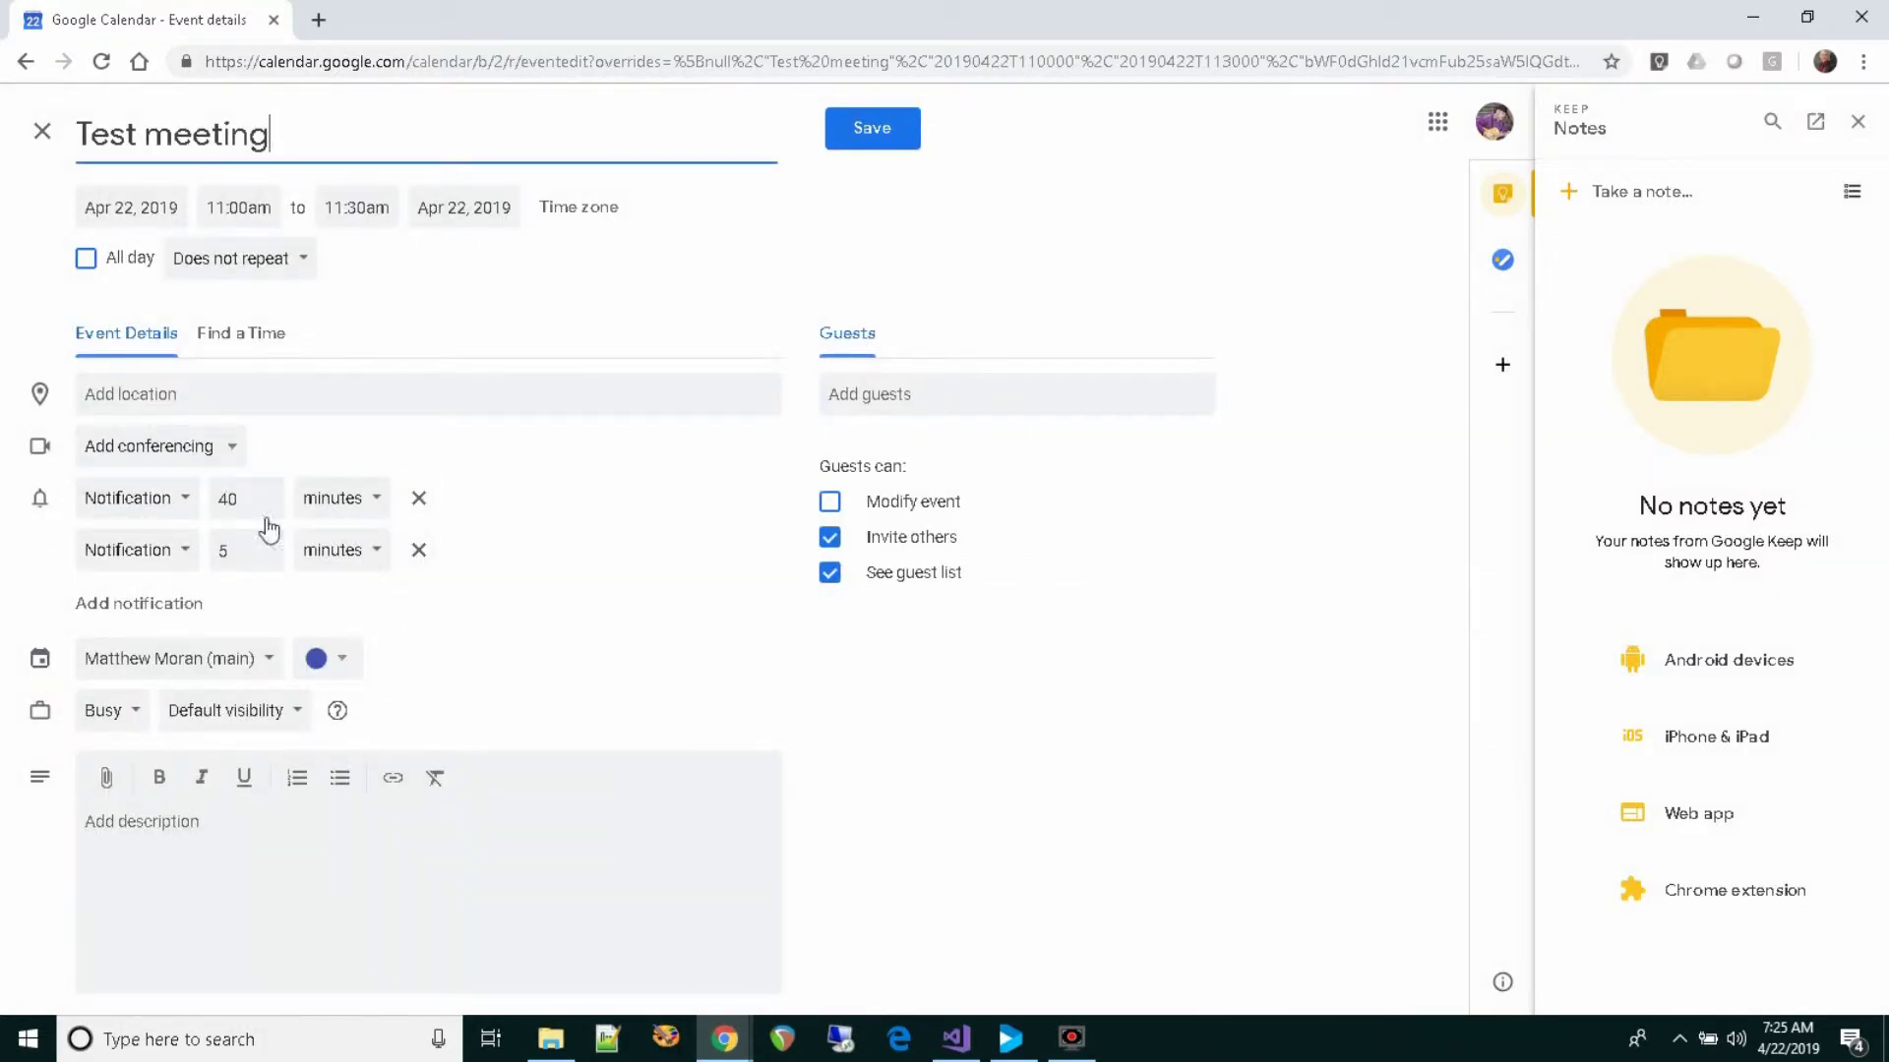
# - Remove the meeting's 40-minute notification, set the remaining one to 10 minutes and save the event
pyautogui.click(418, 499)
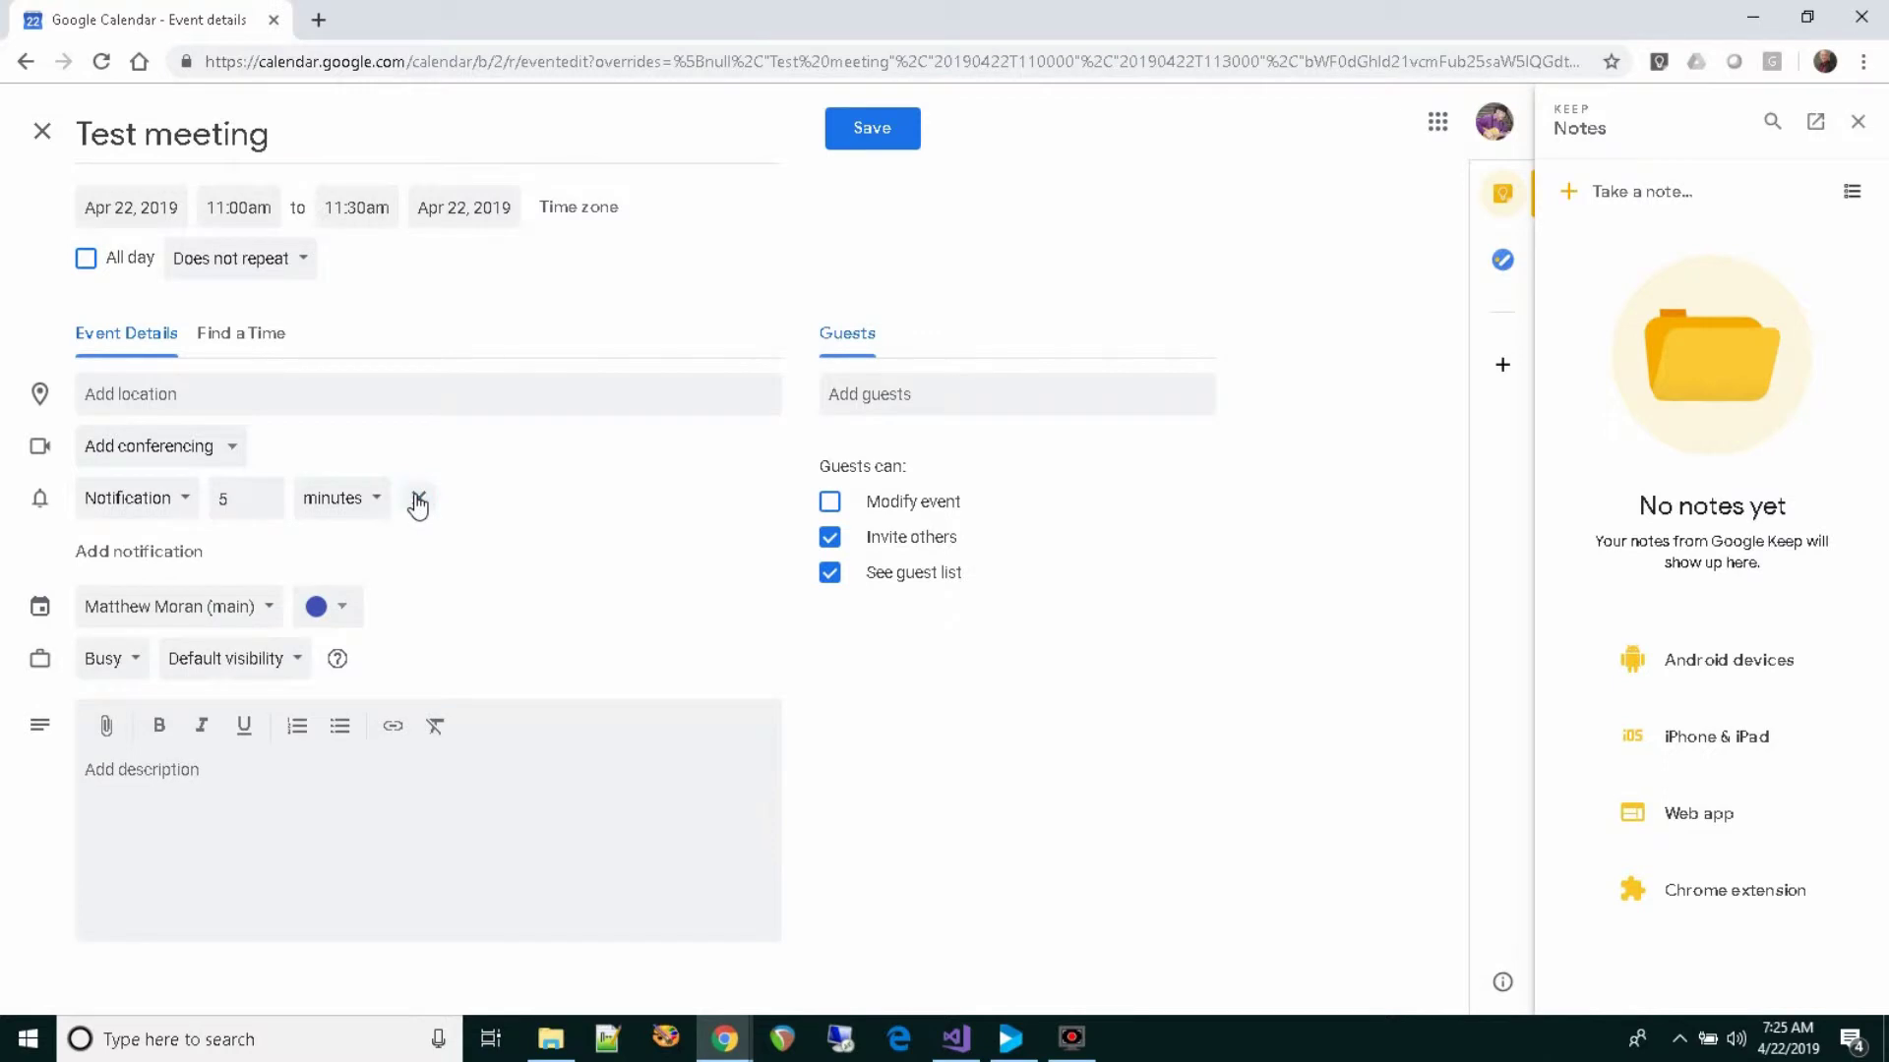
pyautogui.click(221, 498)
pyautogui.write('10')
pyautogui.click(827, 145)
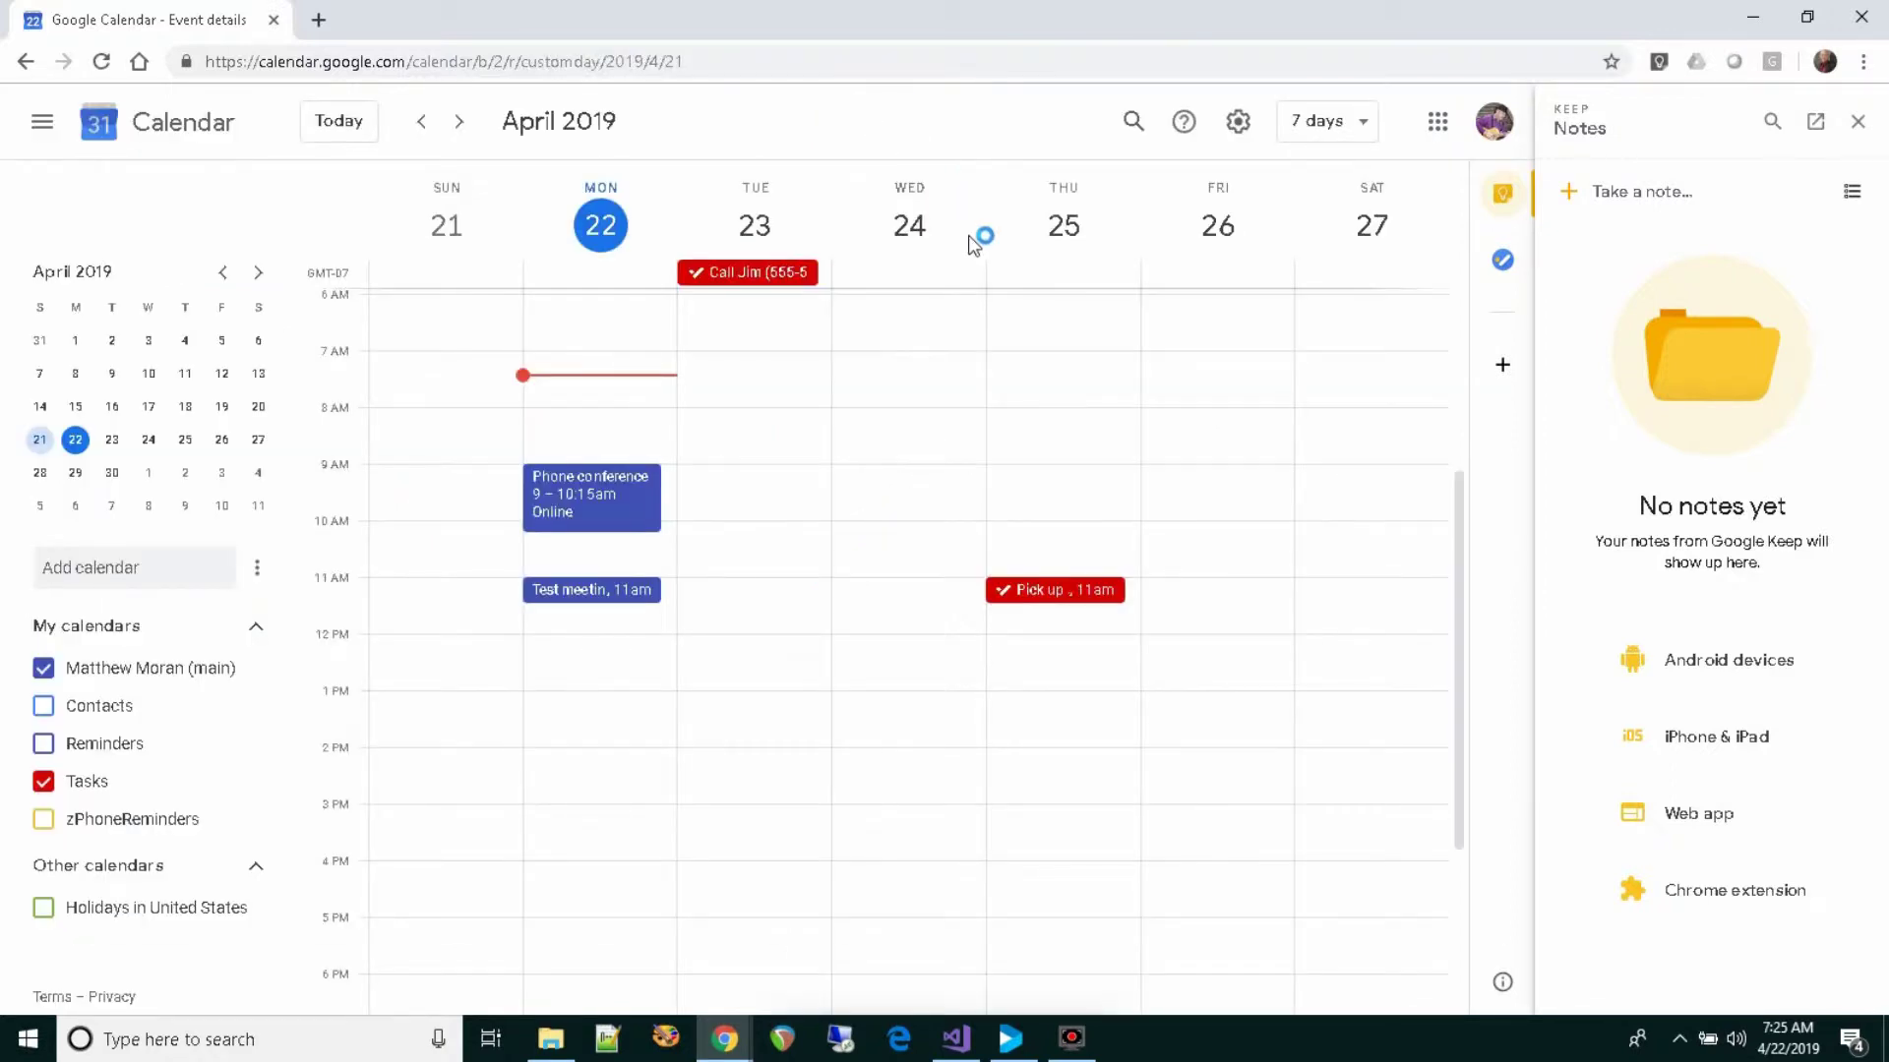
# - Check the notification in the Test meeting event's details
pyautogui.click(590, 590)
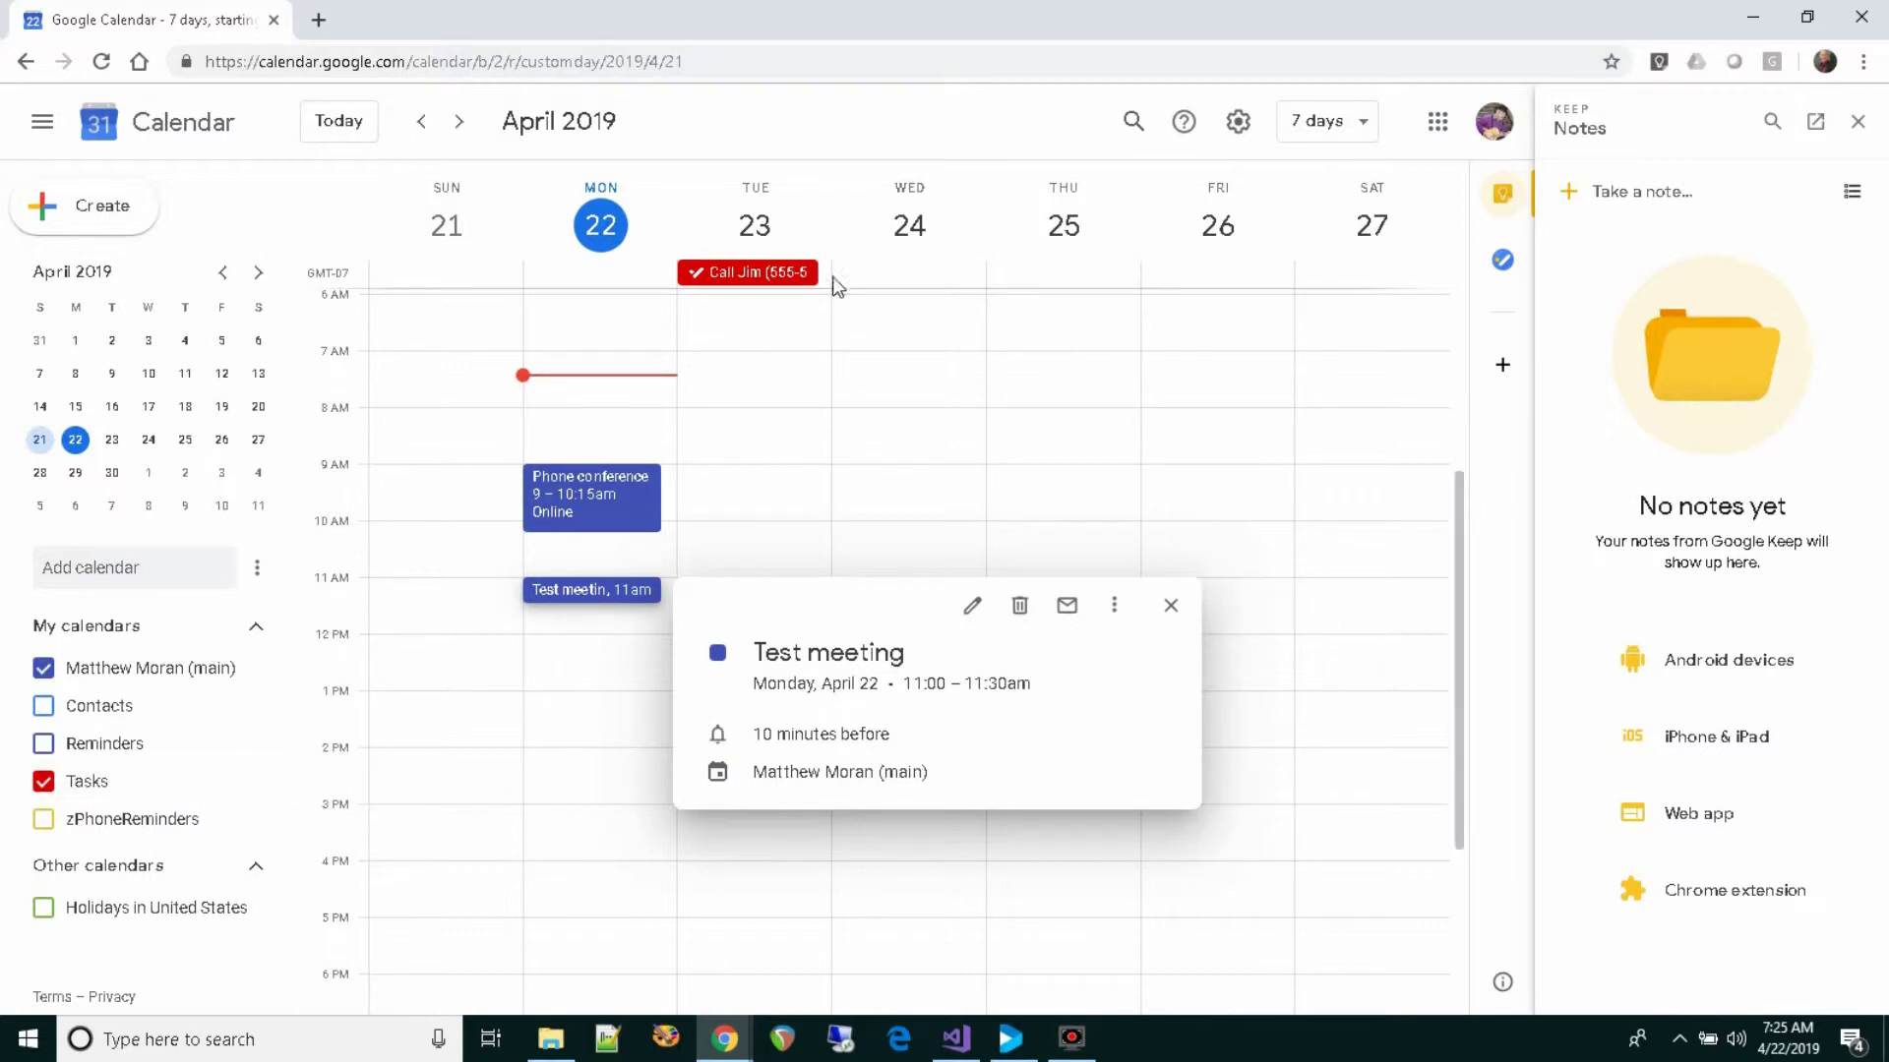
pyautogui.click(1171, 604)
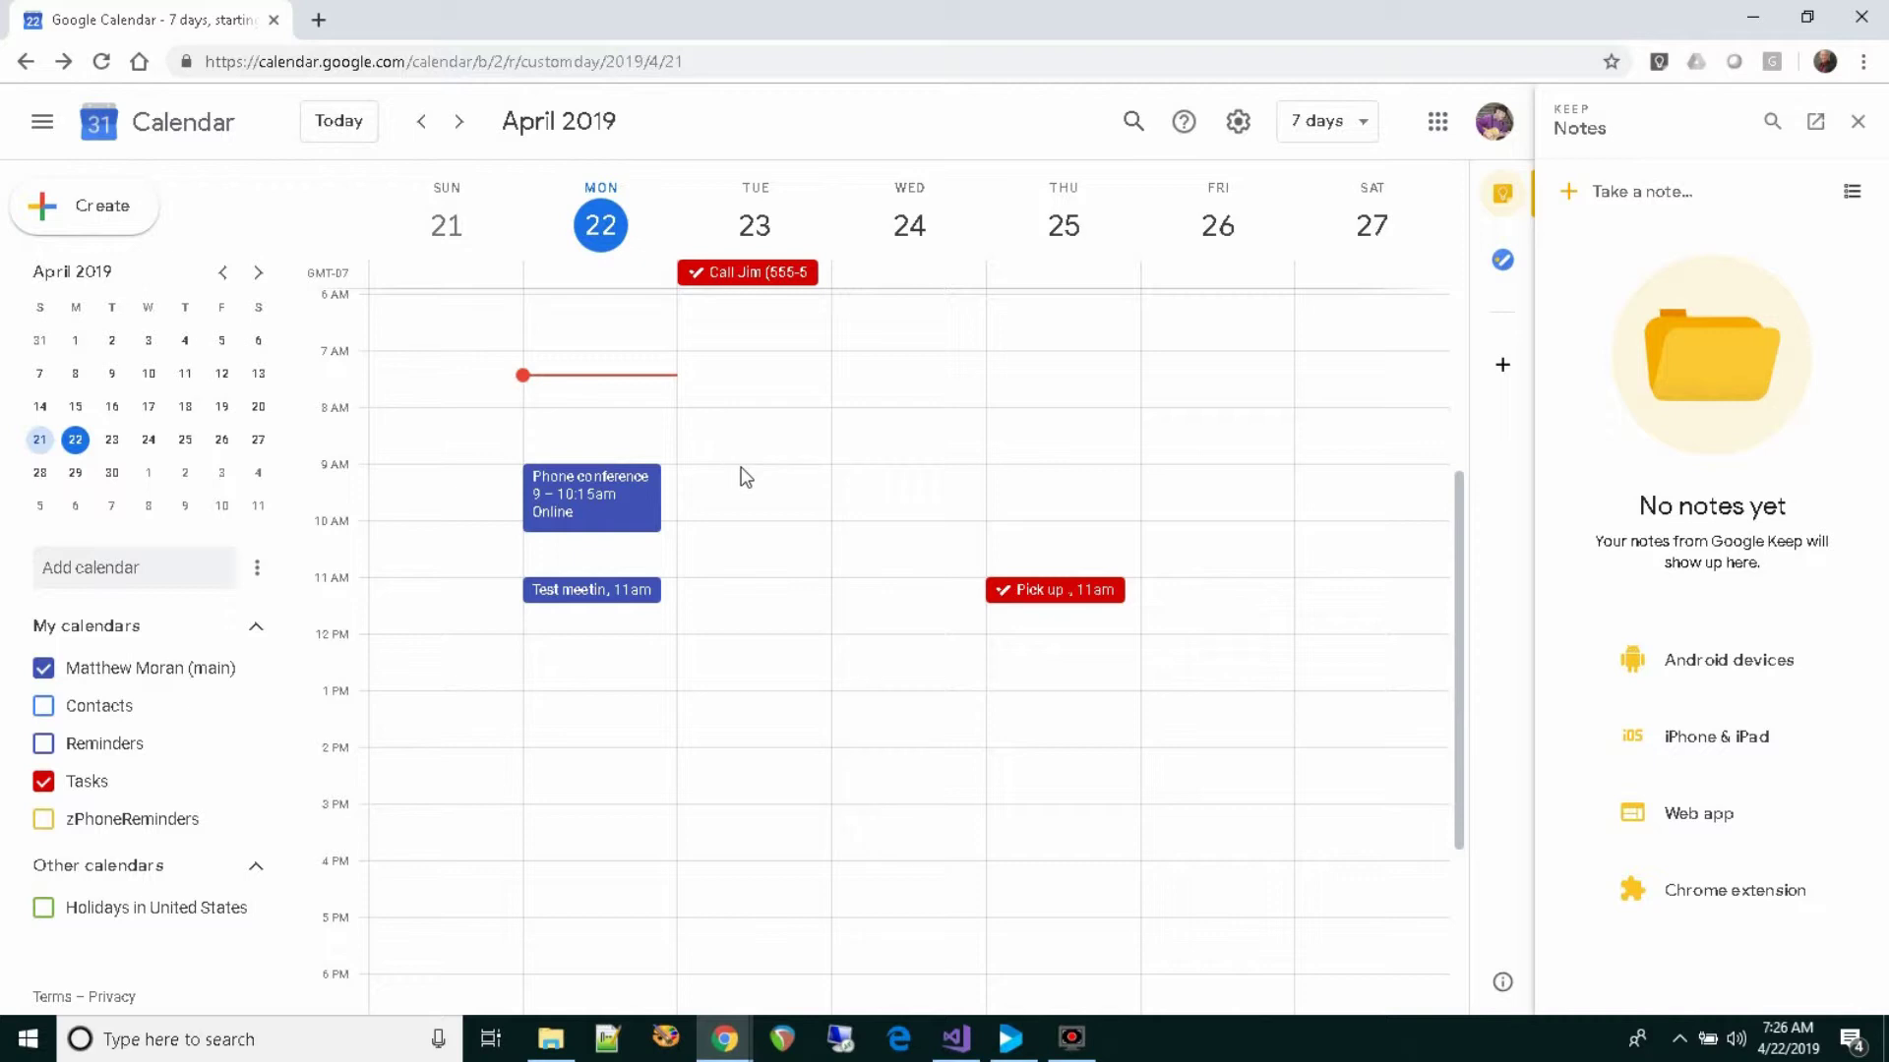
# - Create the task "Test task" on April 23, 2019 at 9:30am with the description "Additional information as needed."
pyautogui.click(707, 508)
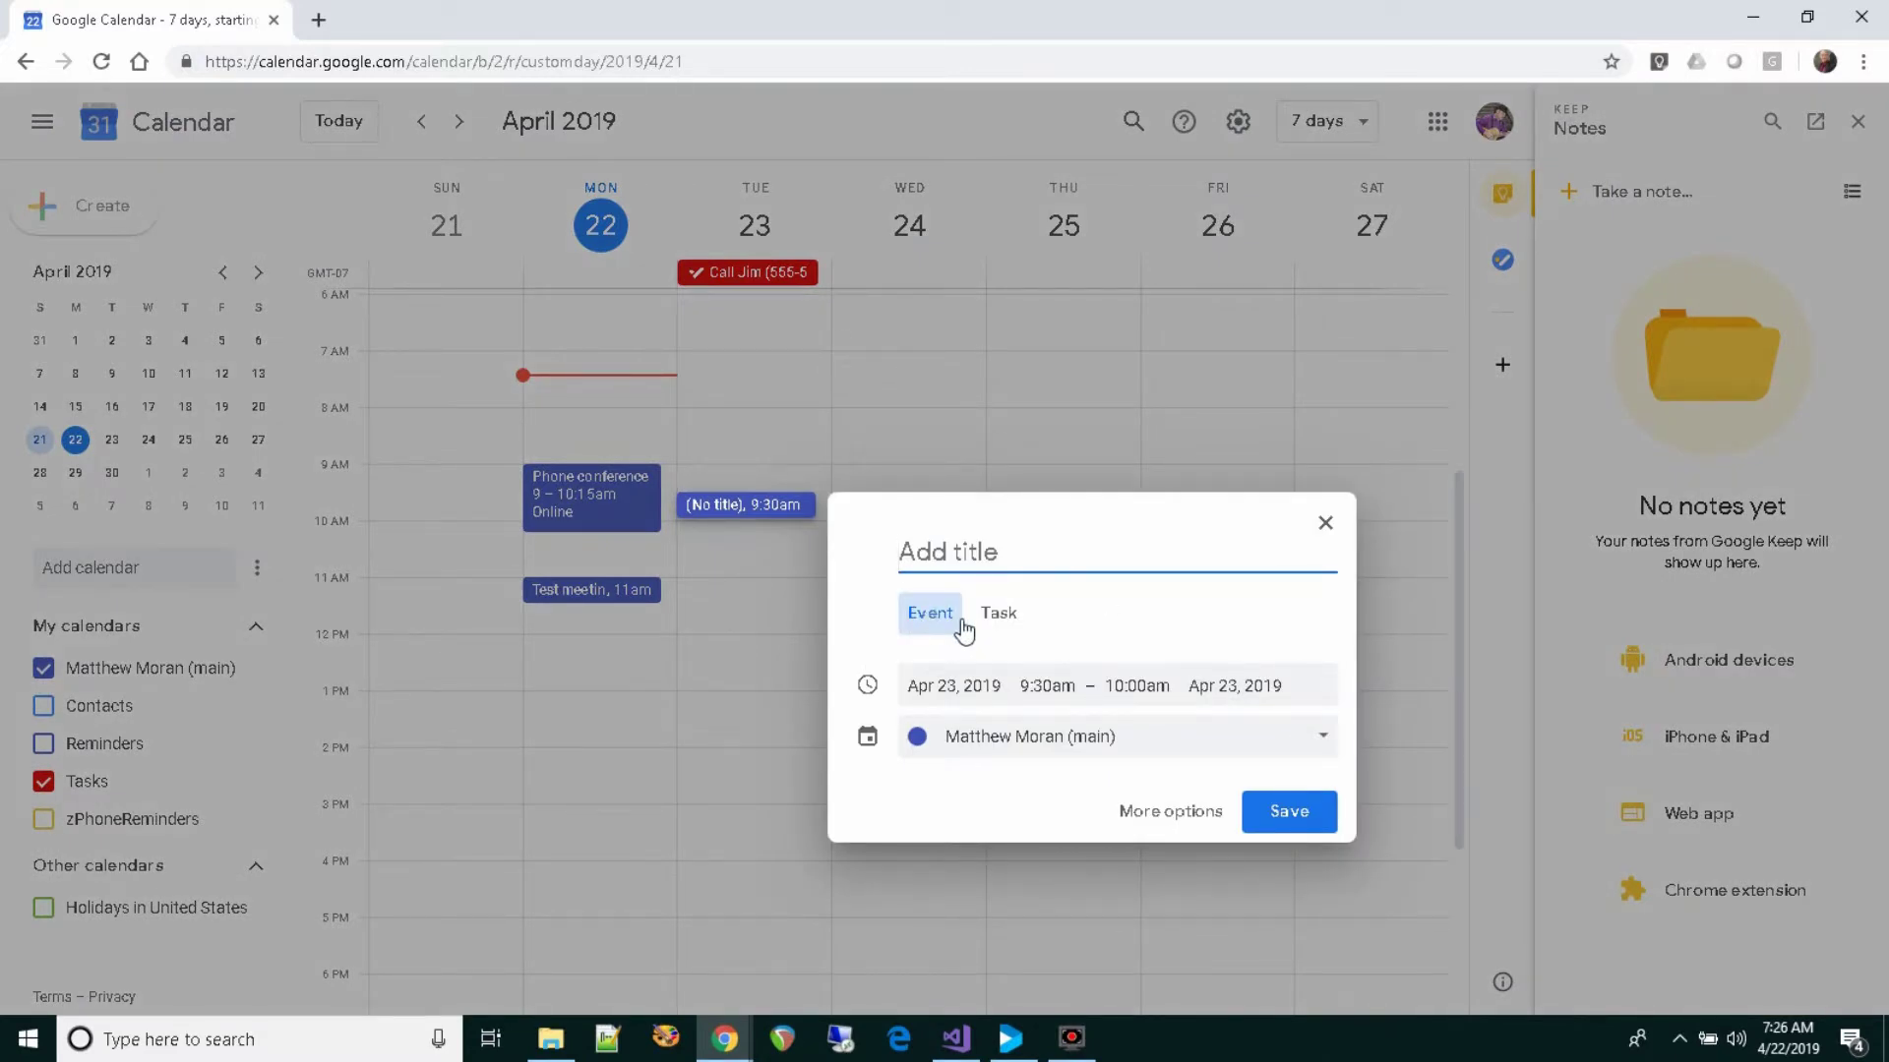
pyautogui.click(999, 614)
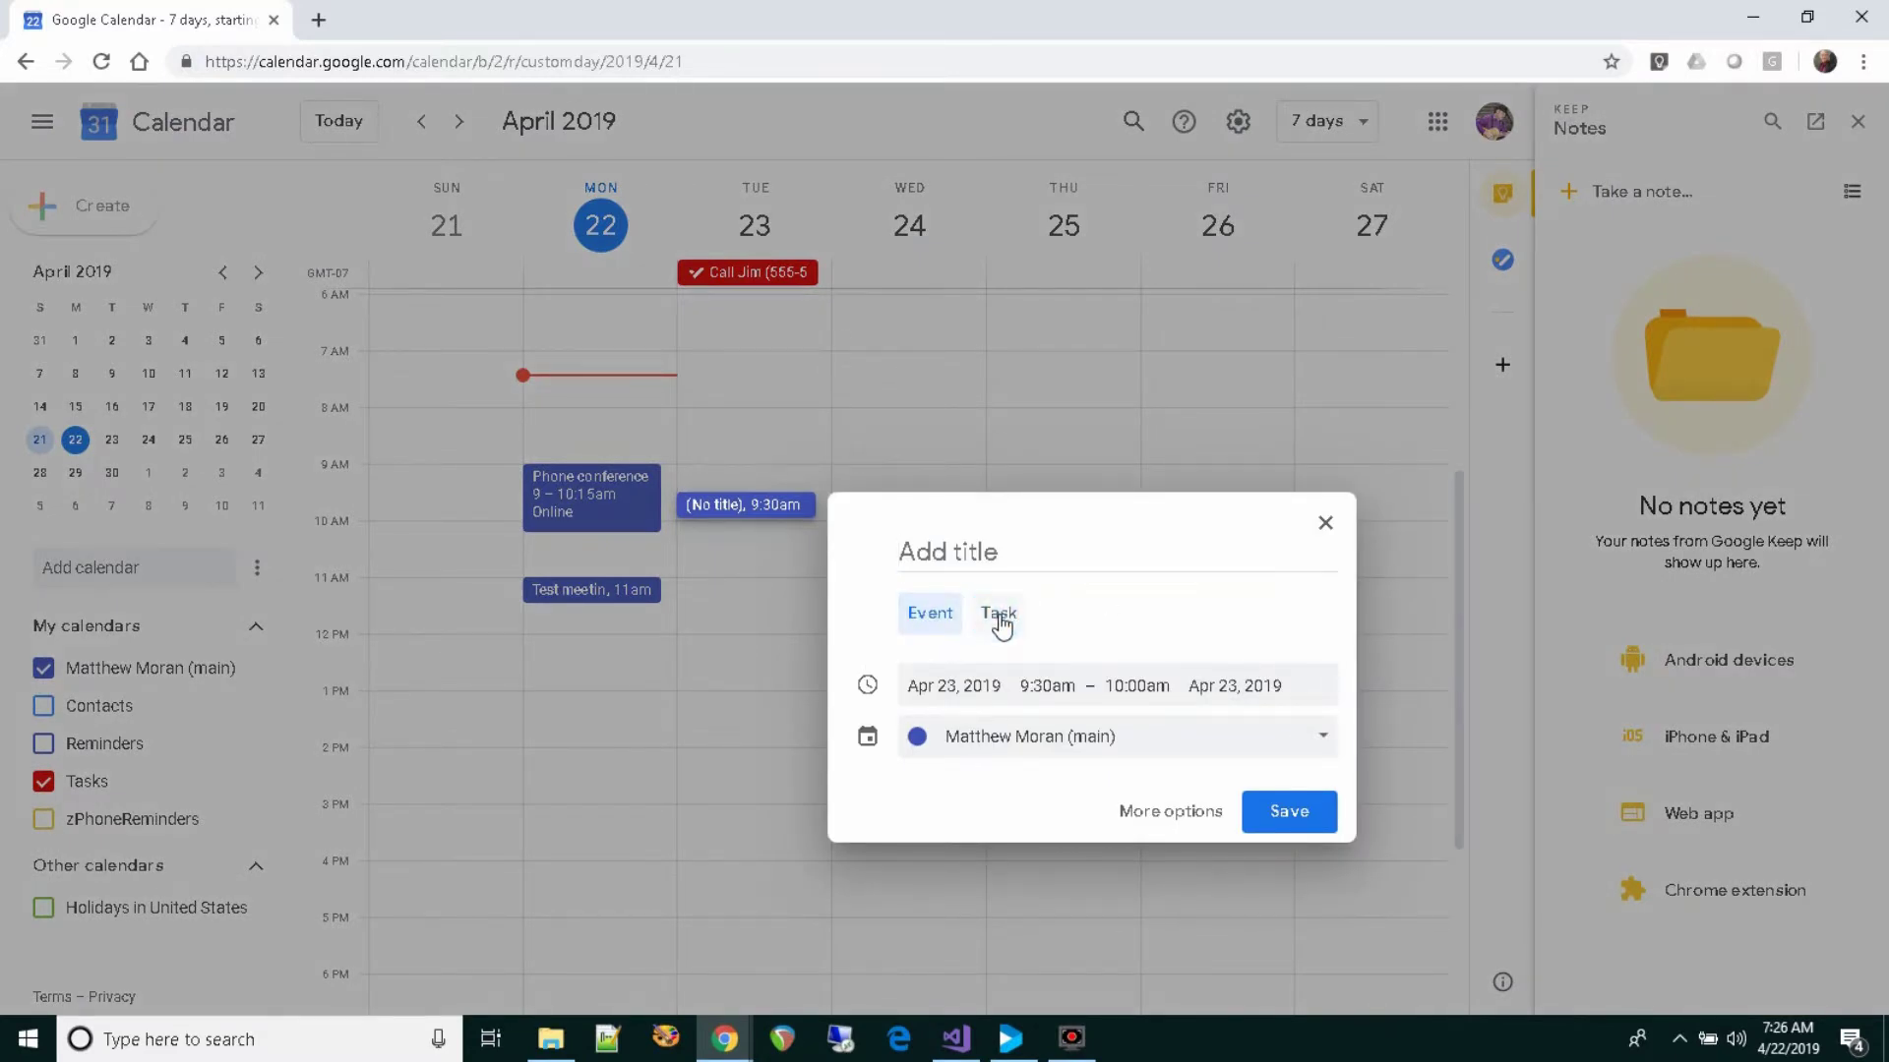
pyautogui.click(1004, 540)
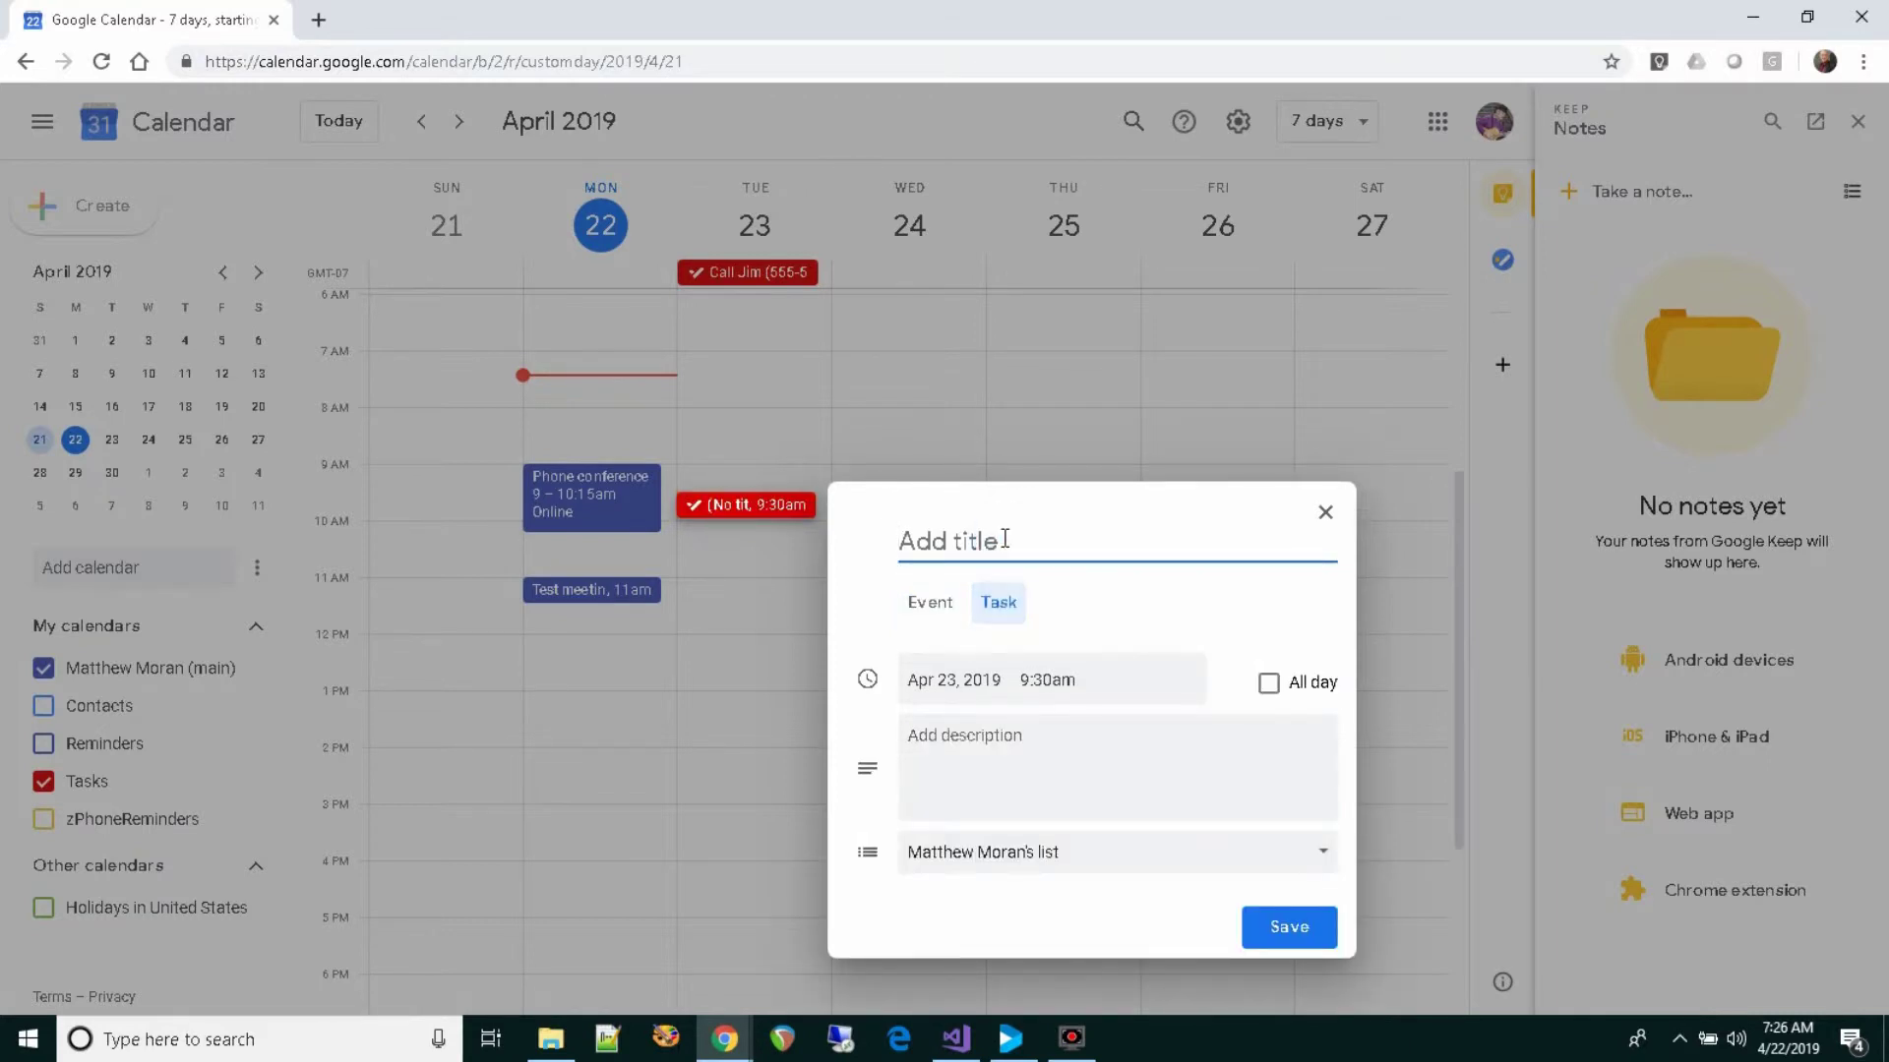
pyautogui.write('Test task')
pyautogui.click(1073, 737)
pyautogui.write('A')
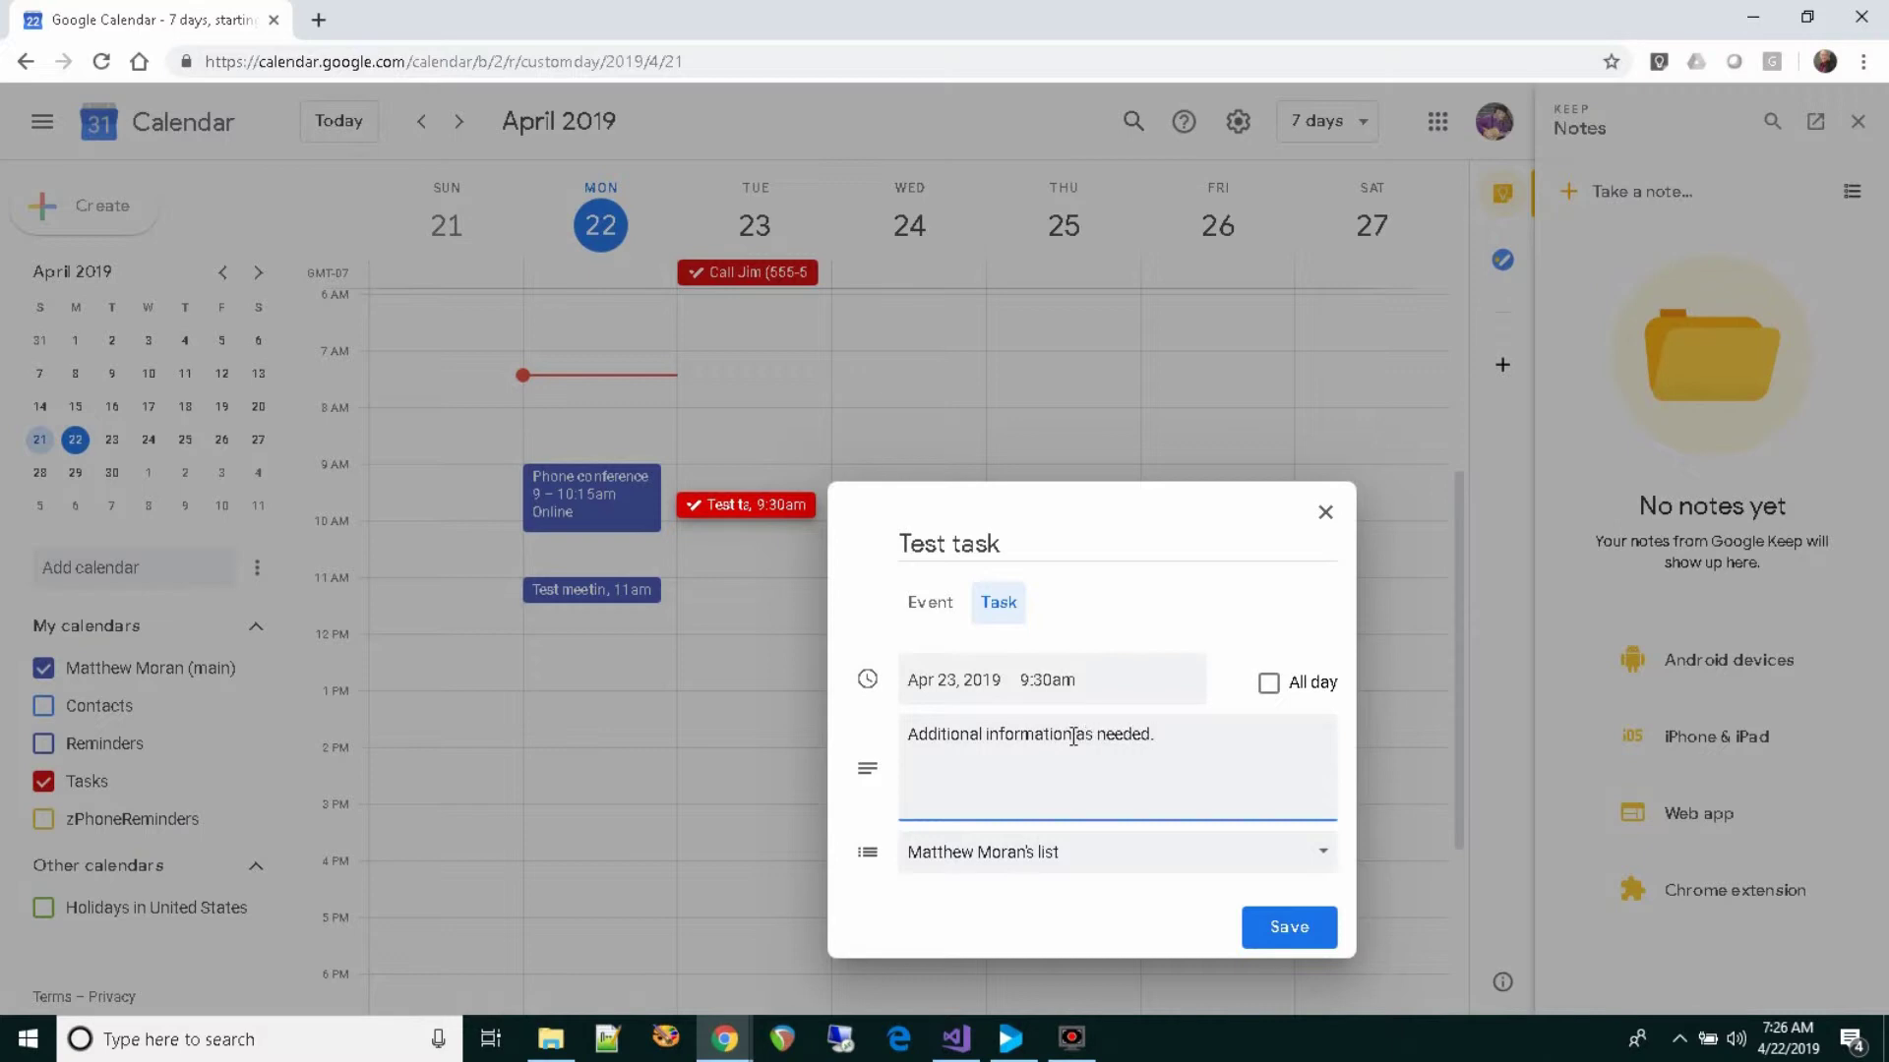
pyautogui.click(1267, 929)
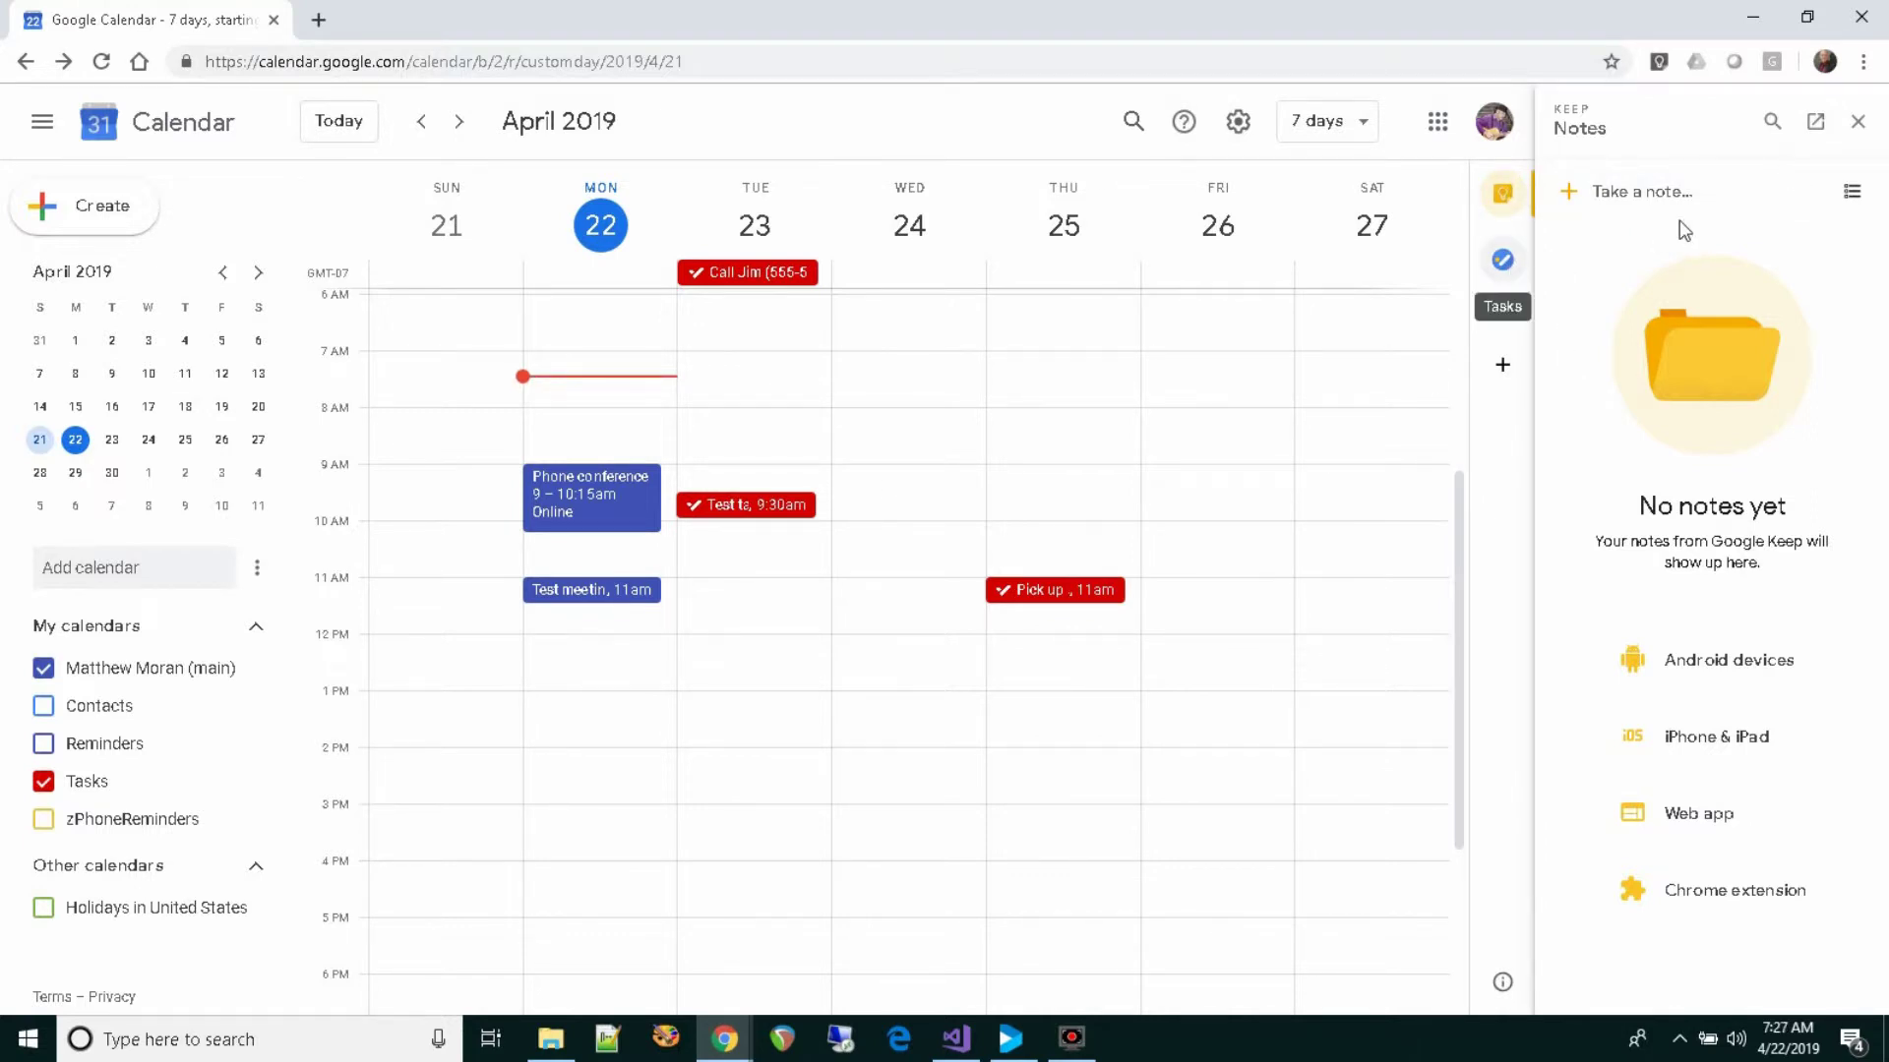
# - View the task list in the side panel, dismiss the new-features notice and return to the Keep notes
pyautogui.click(1501, 262)
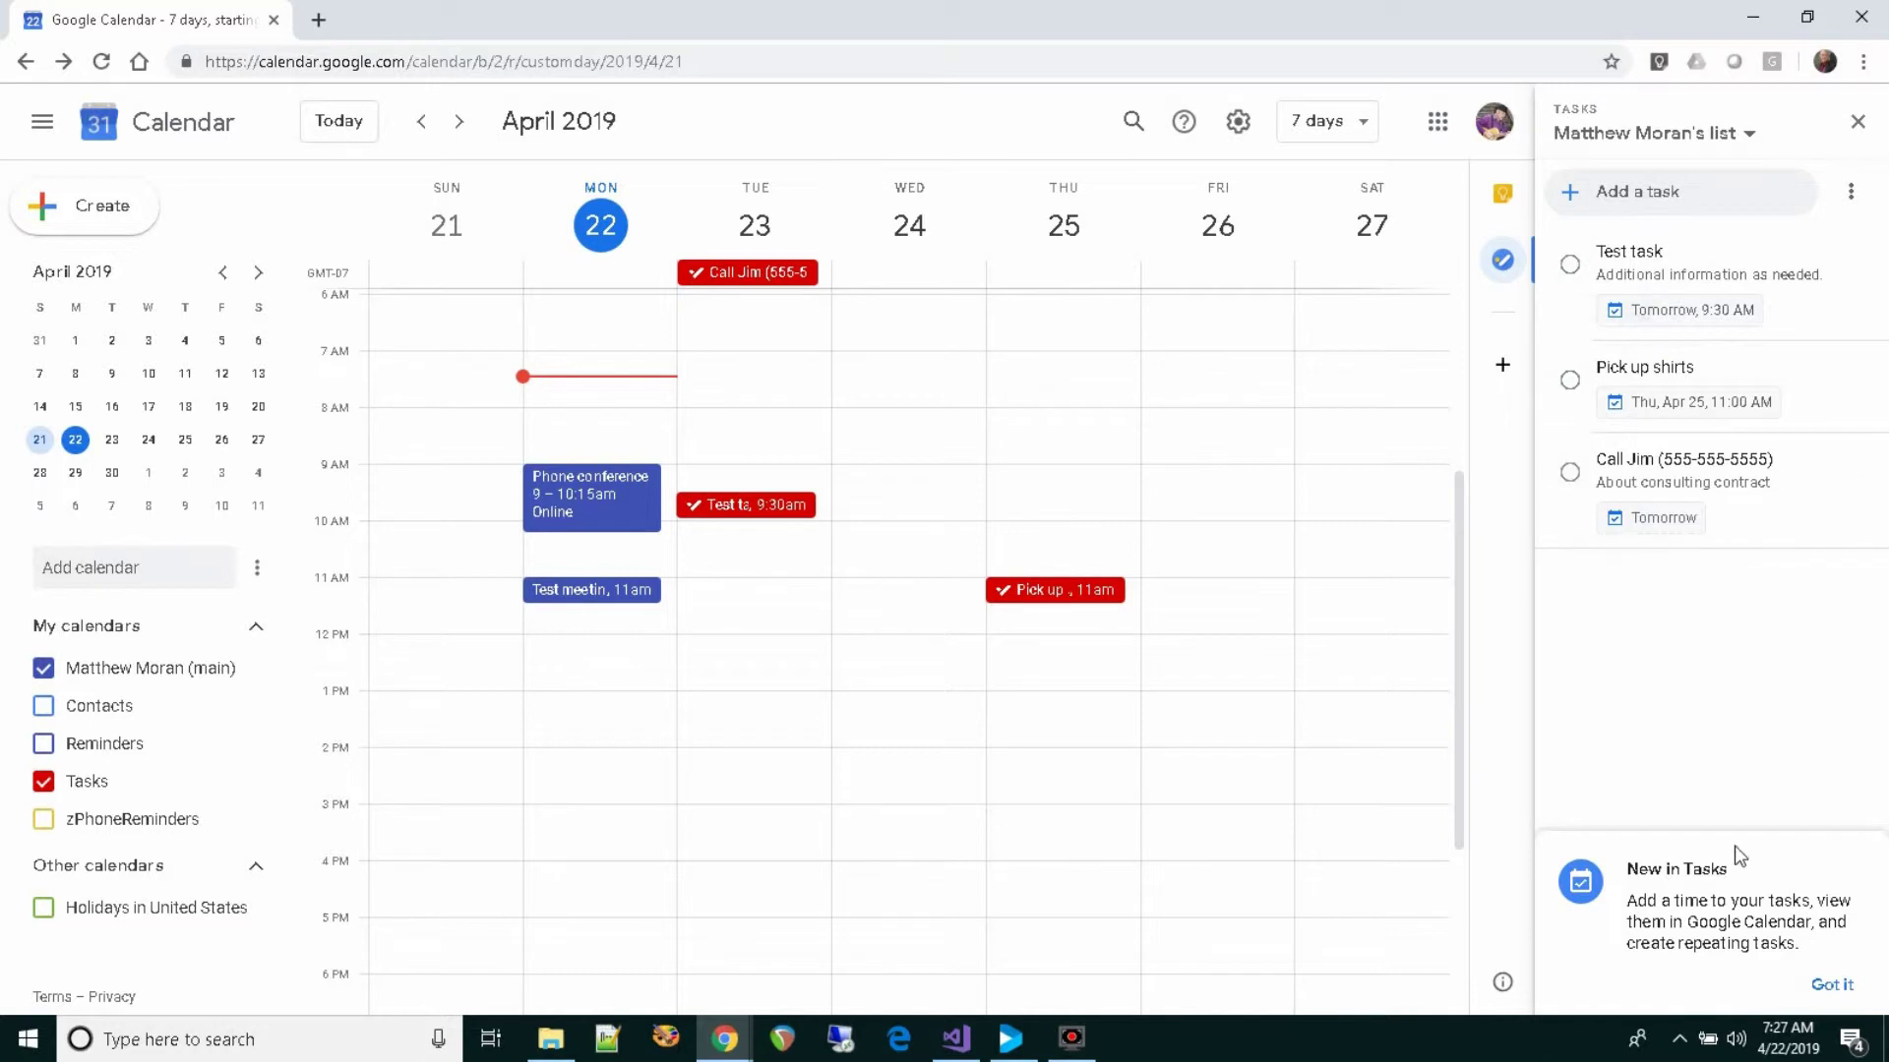
pyautogui.click(1830, 986)
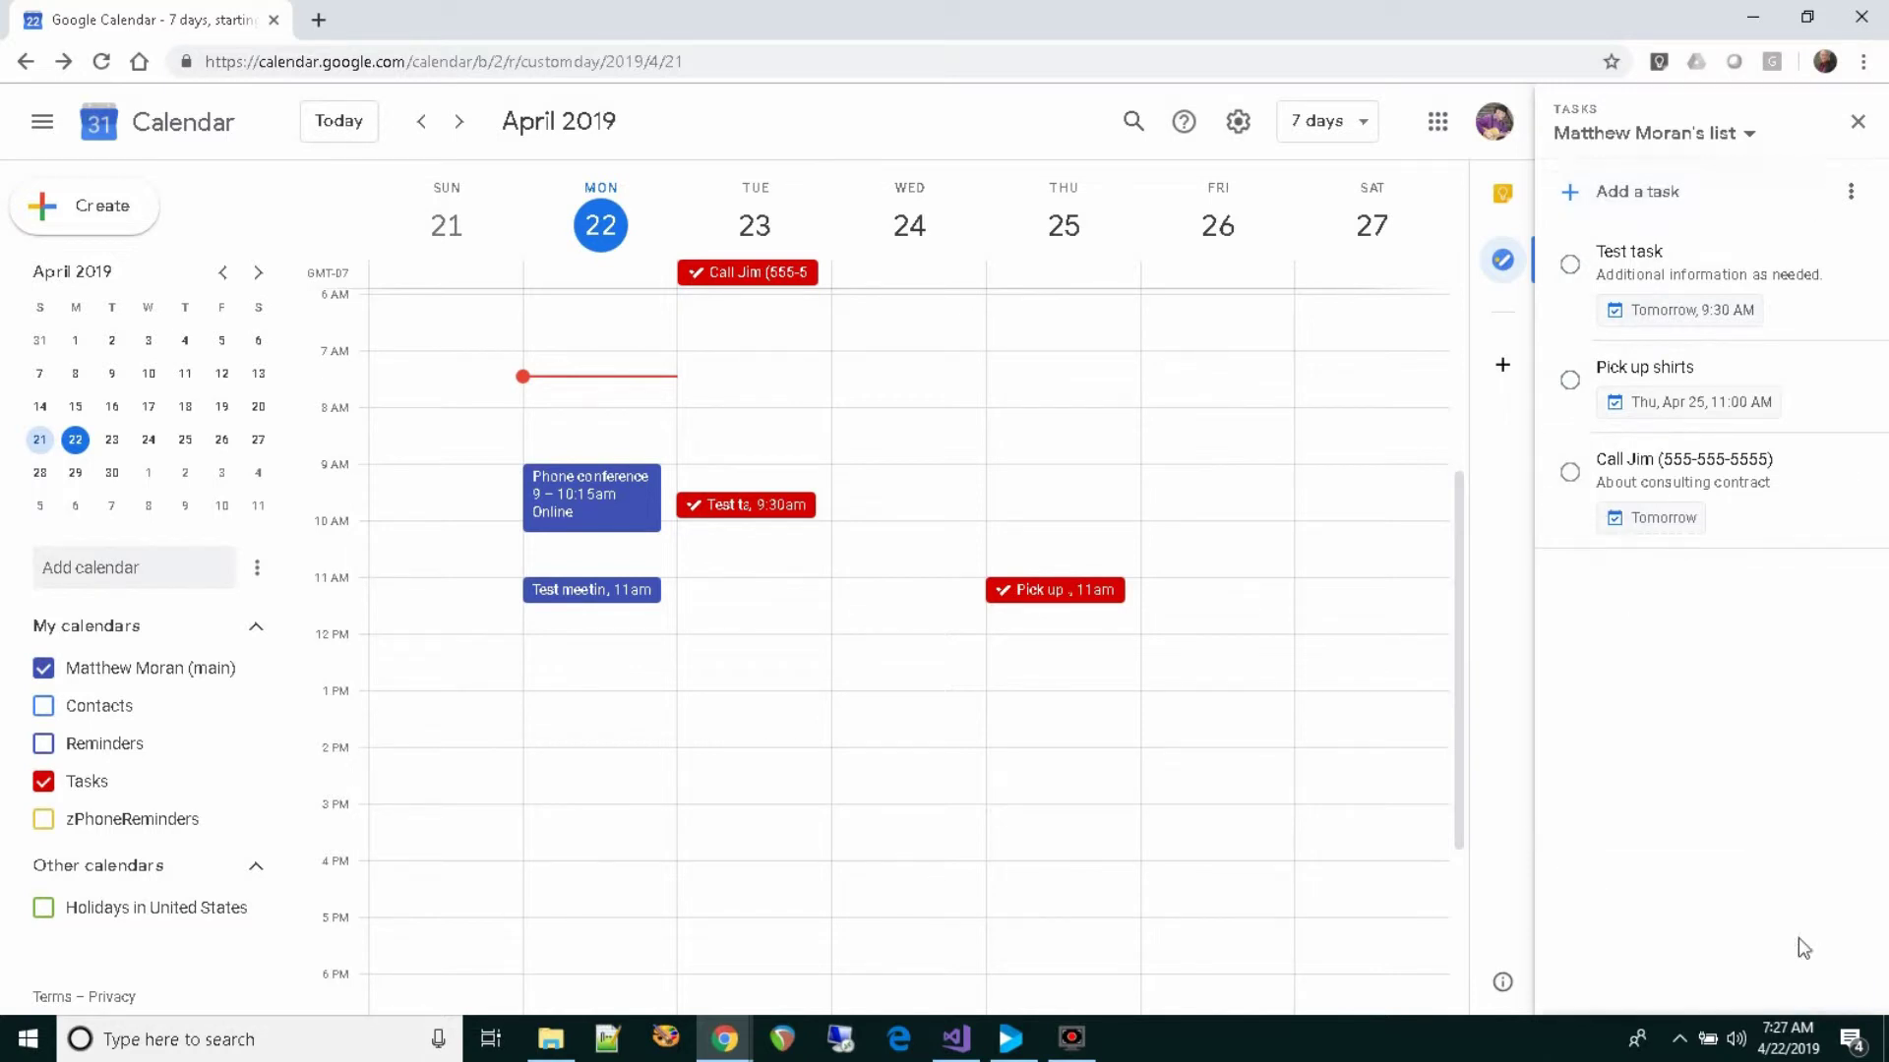
pyautogui.click(1500, 197)
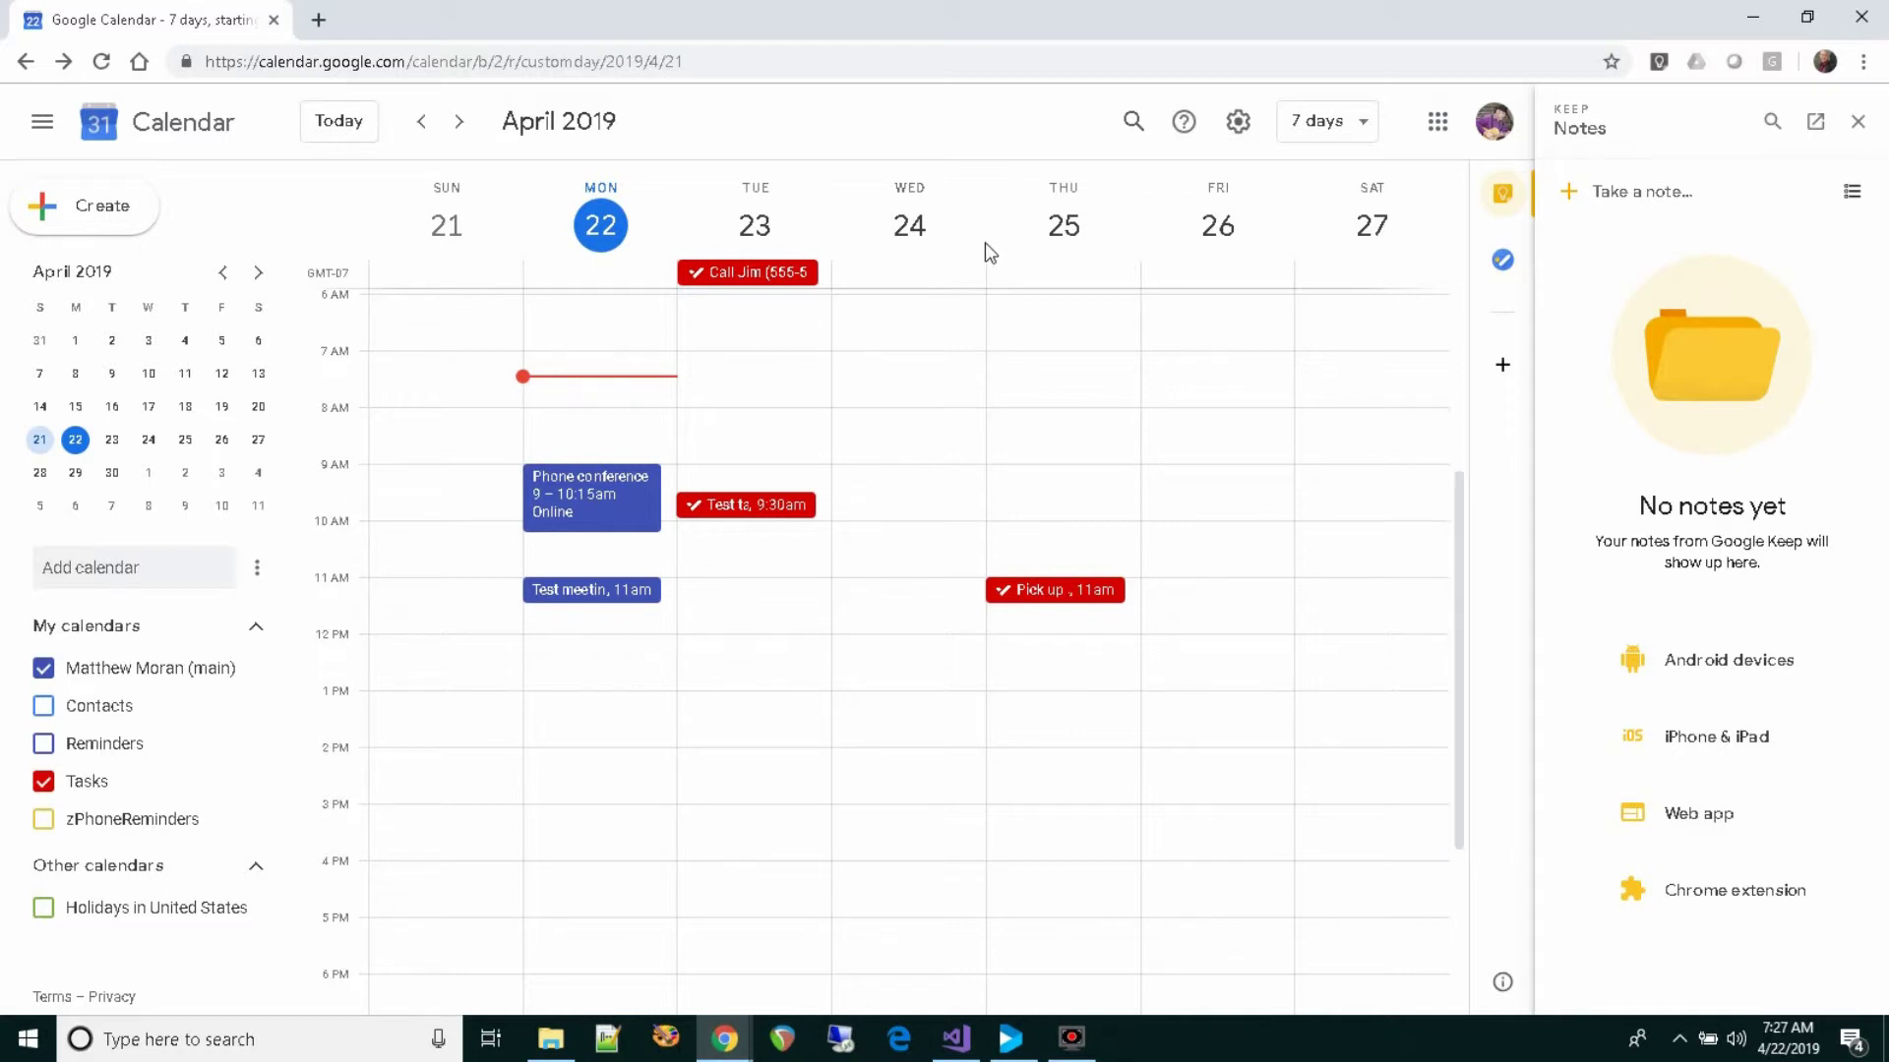
# - In the 4 weeks view, reschedule the all-day call task to Monday, May 6, and the Test meeting to Wednesday, May 1
pyautogui.click(1338, 126)
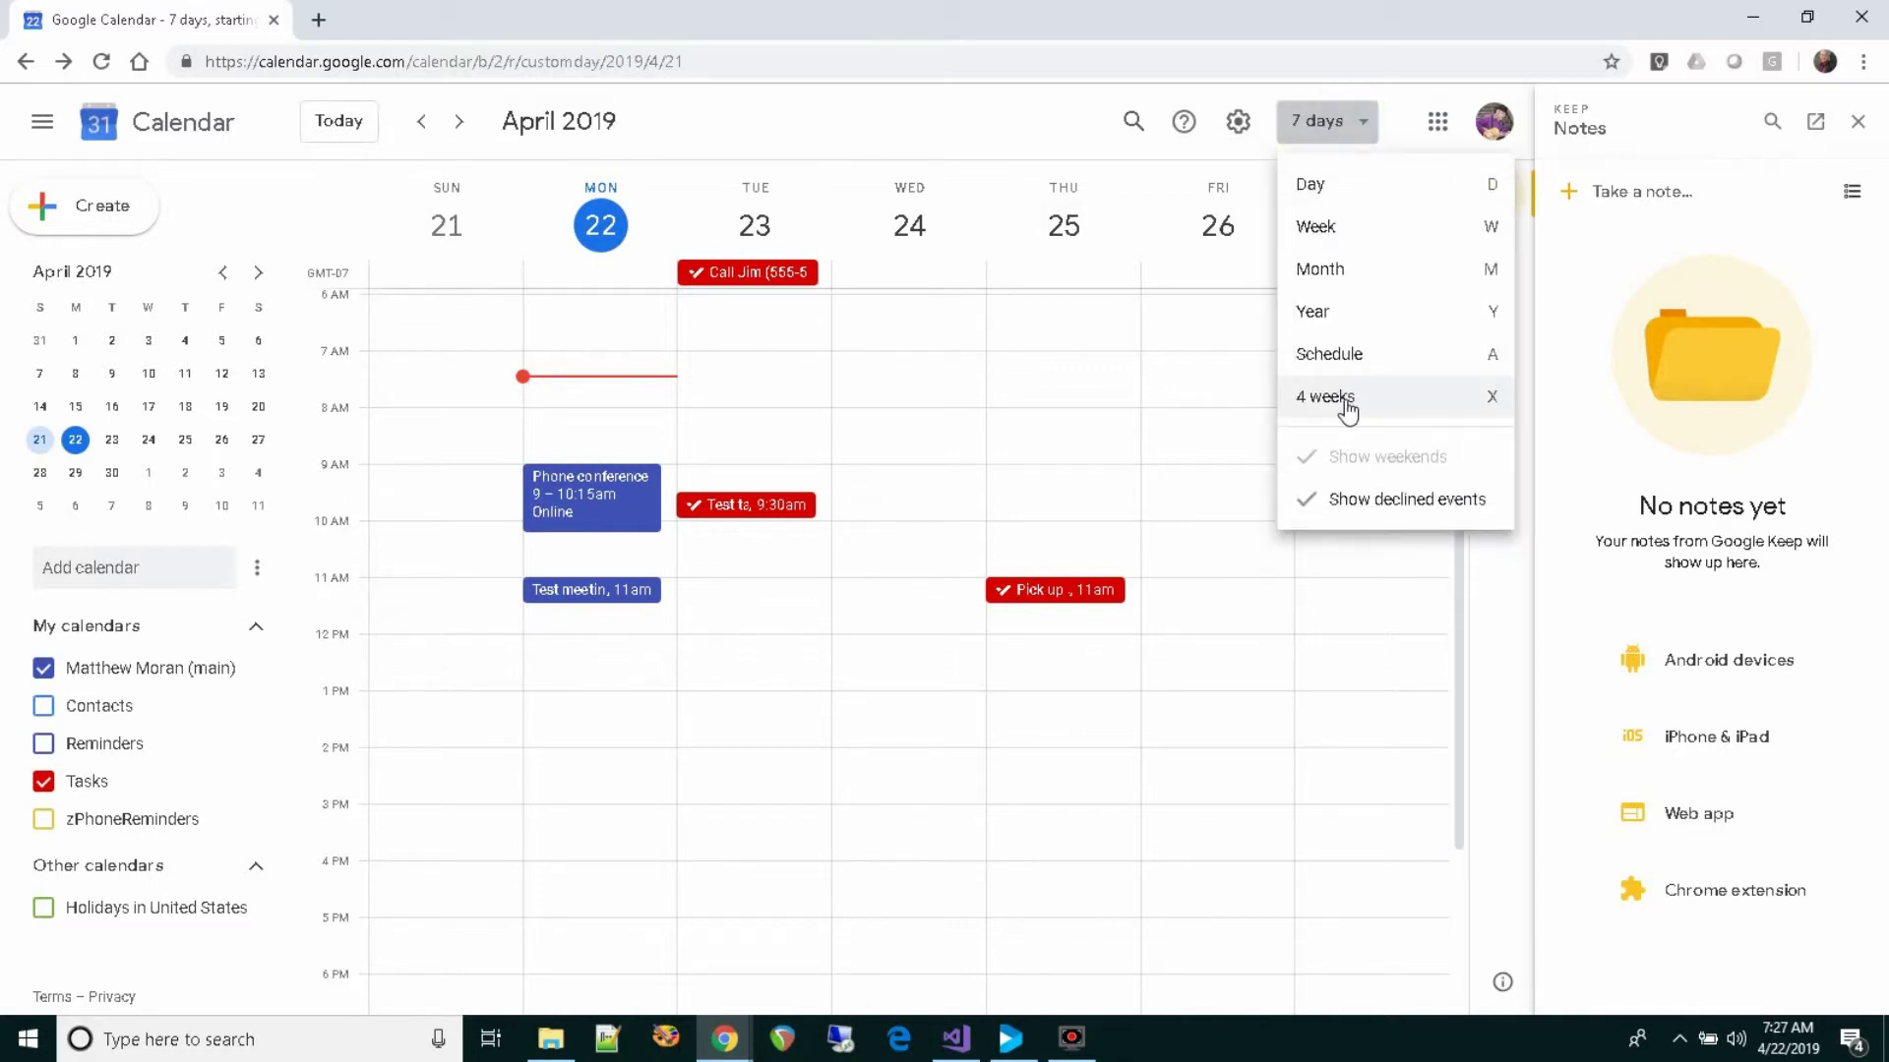
pyautogui.click(1346, 406)
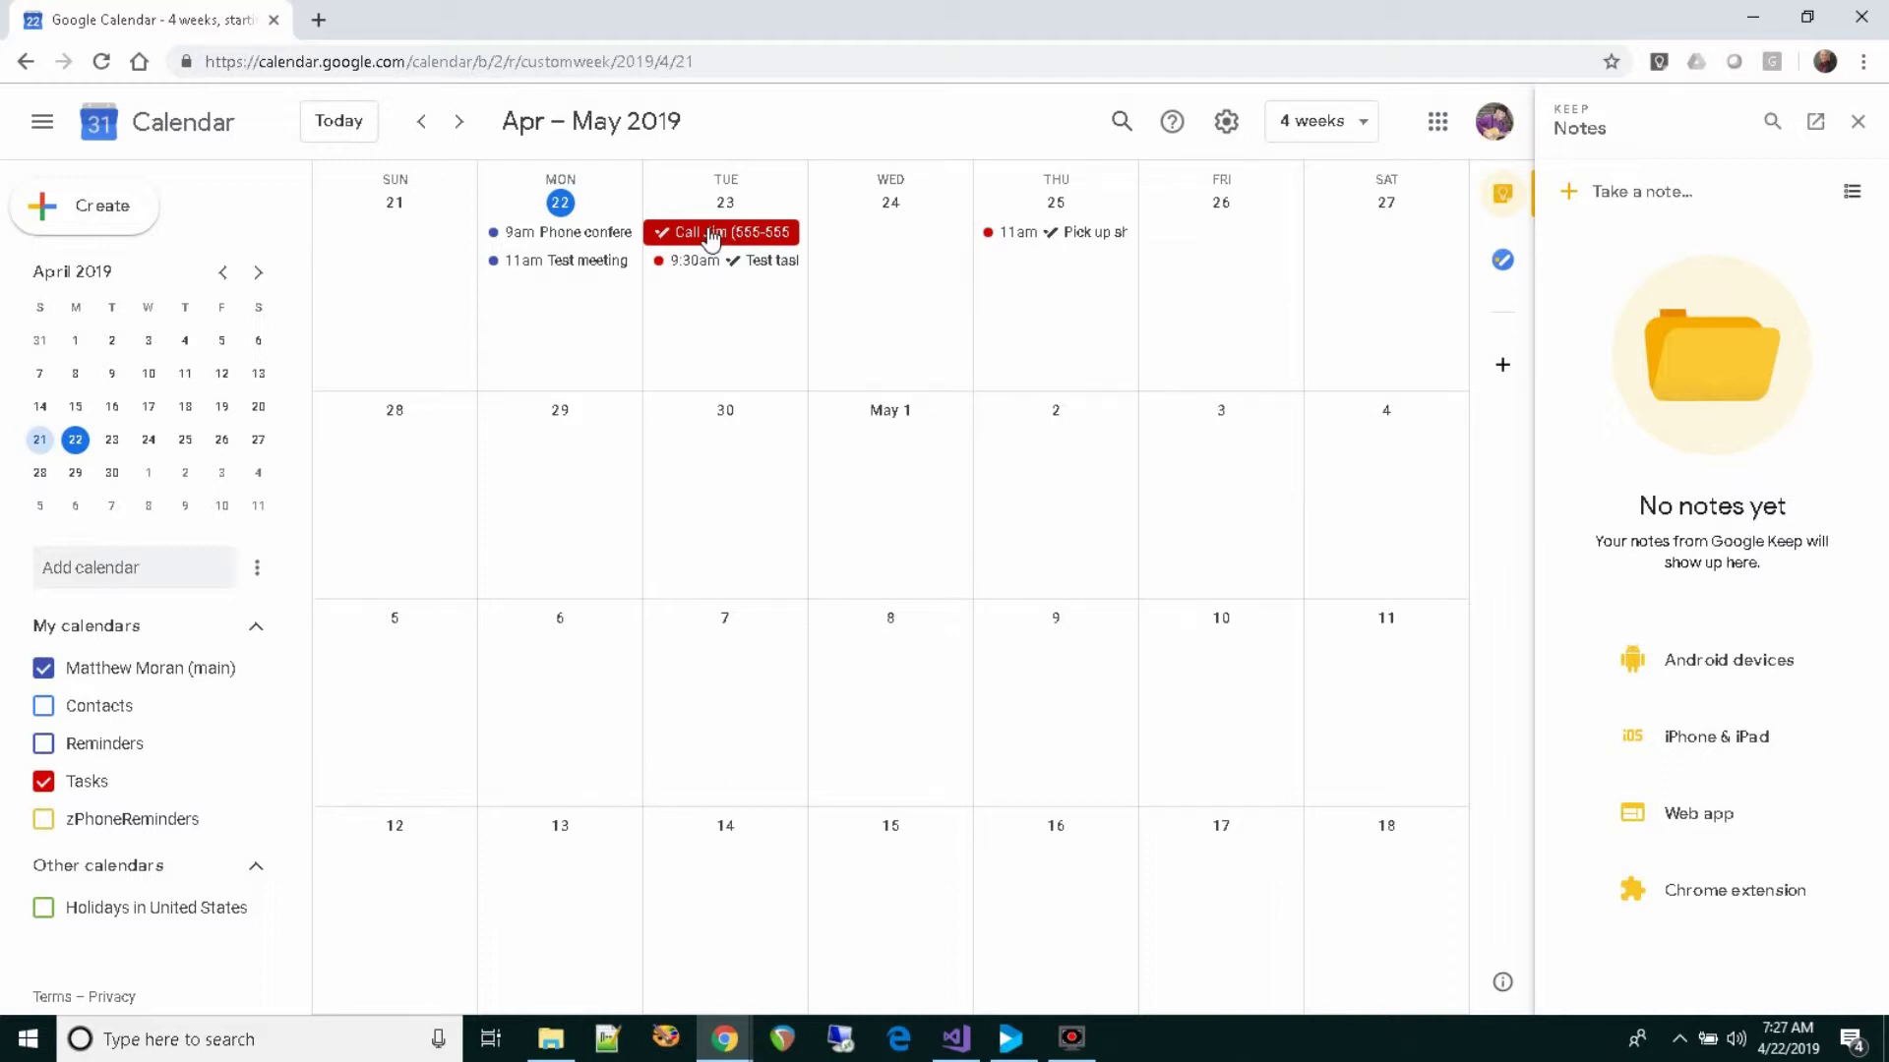
pyautogui.moveTo(711, 238); pyautogui.dragTo(551, 872)
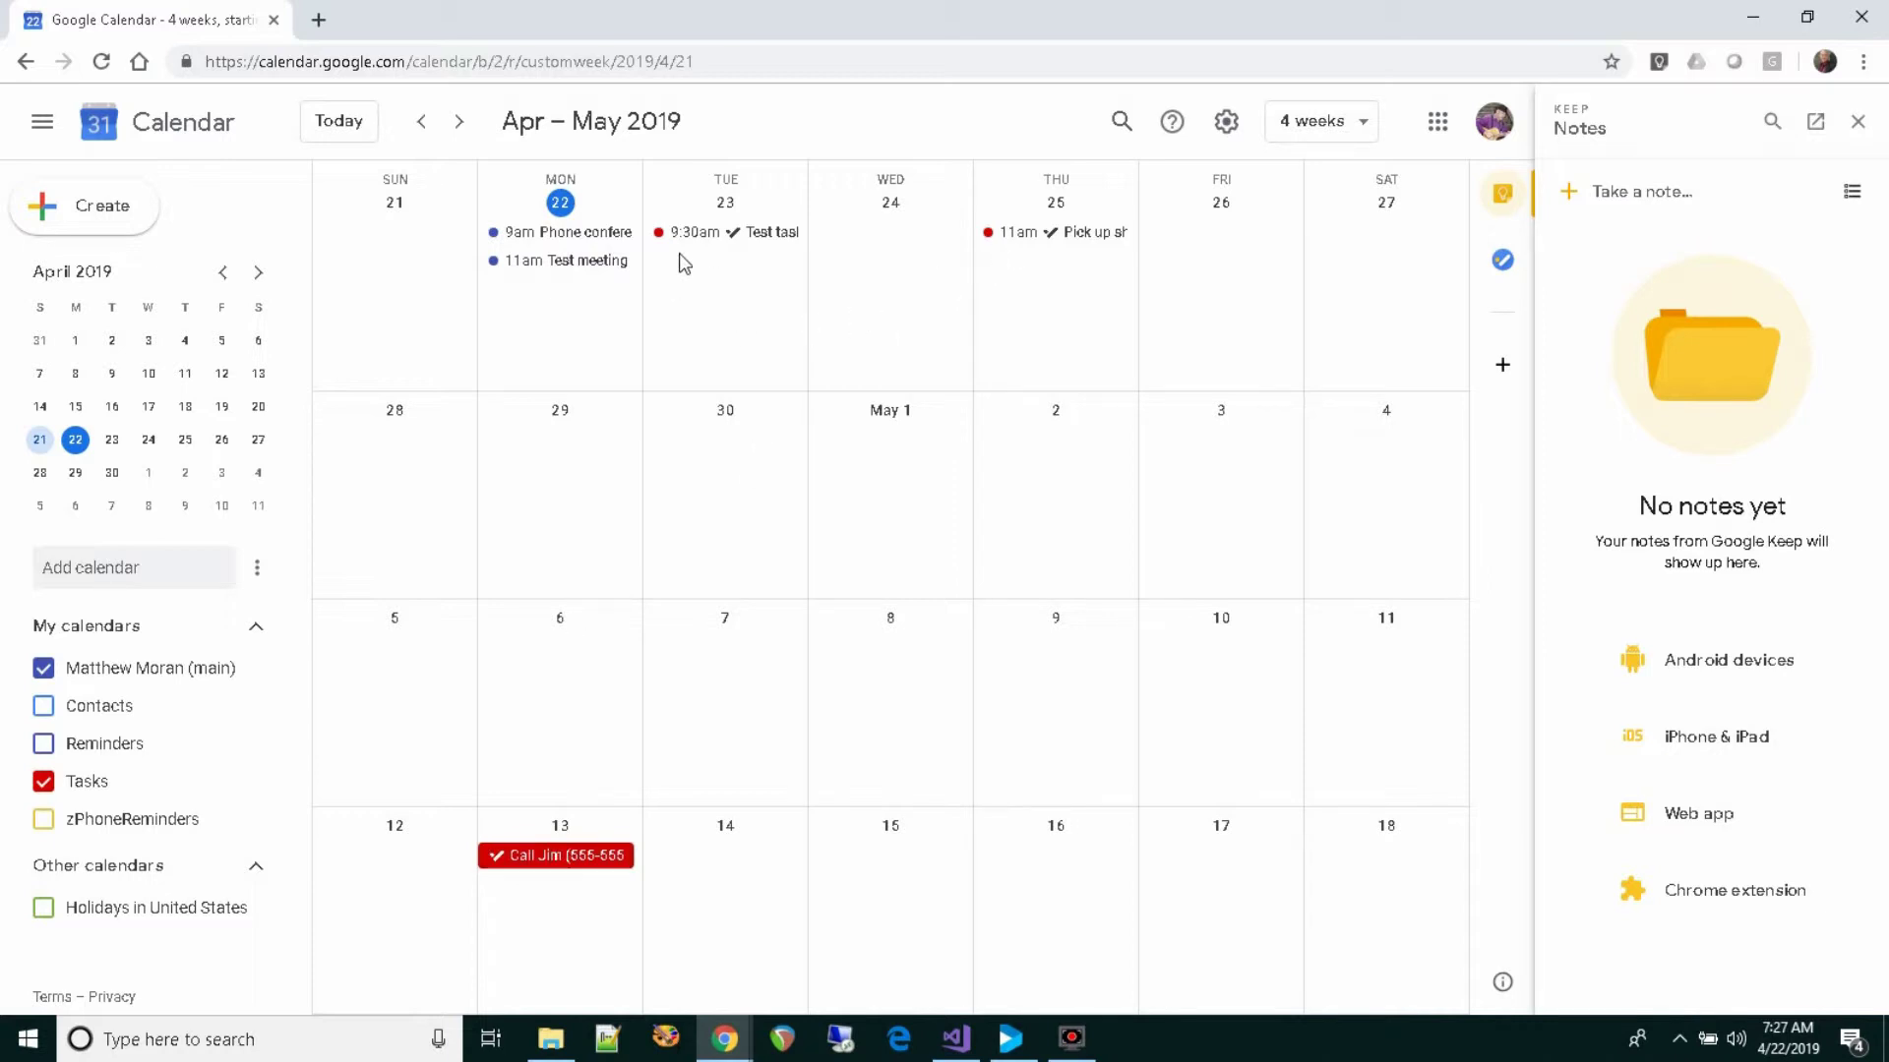
pyautogui.click(528, 858)
pyautogui.moveTo(555, 790); pyautogui.dragTo(548, 704)
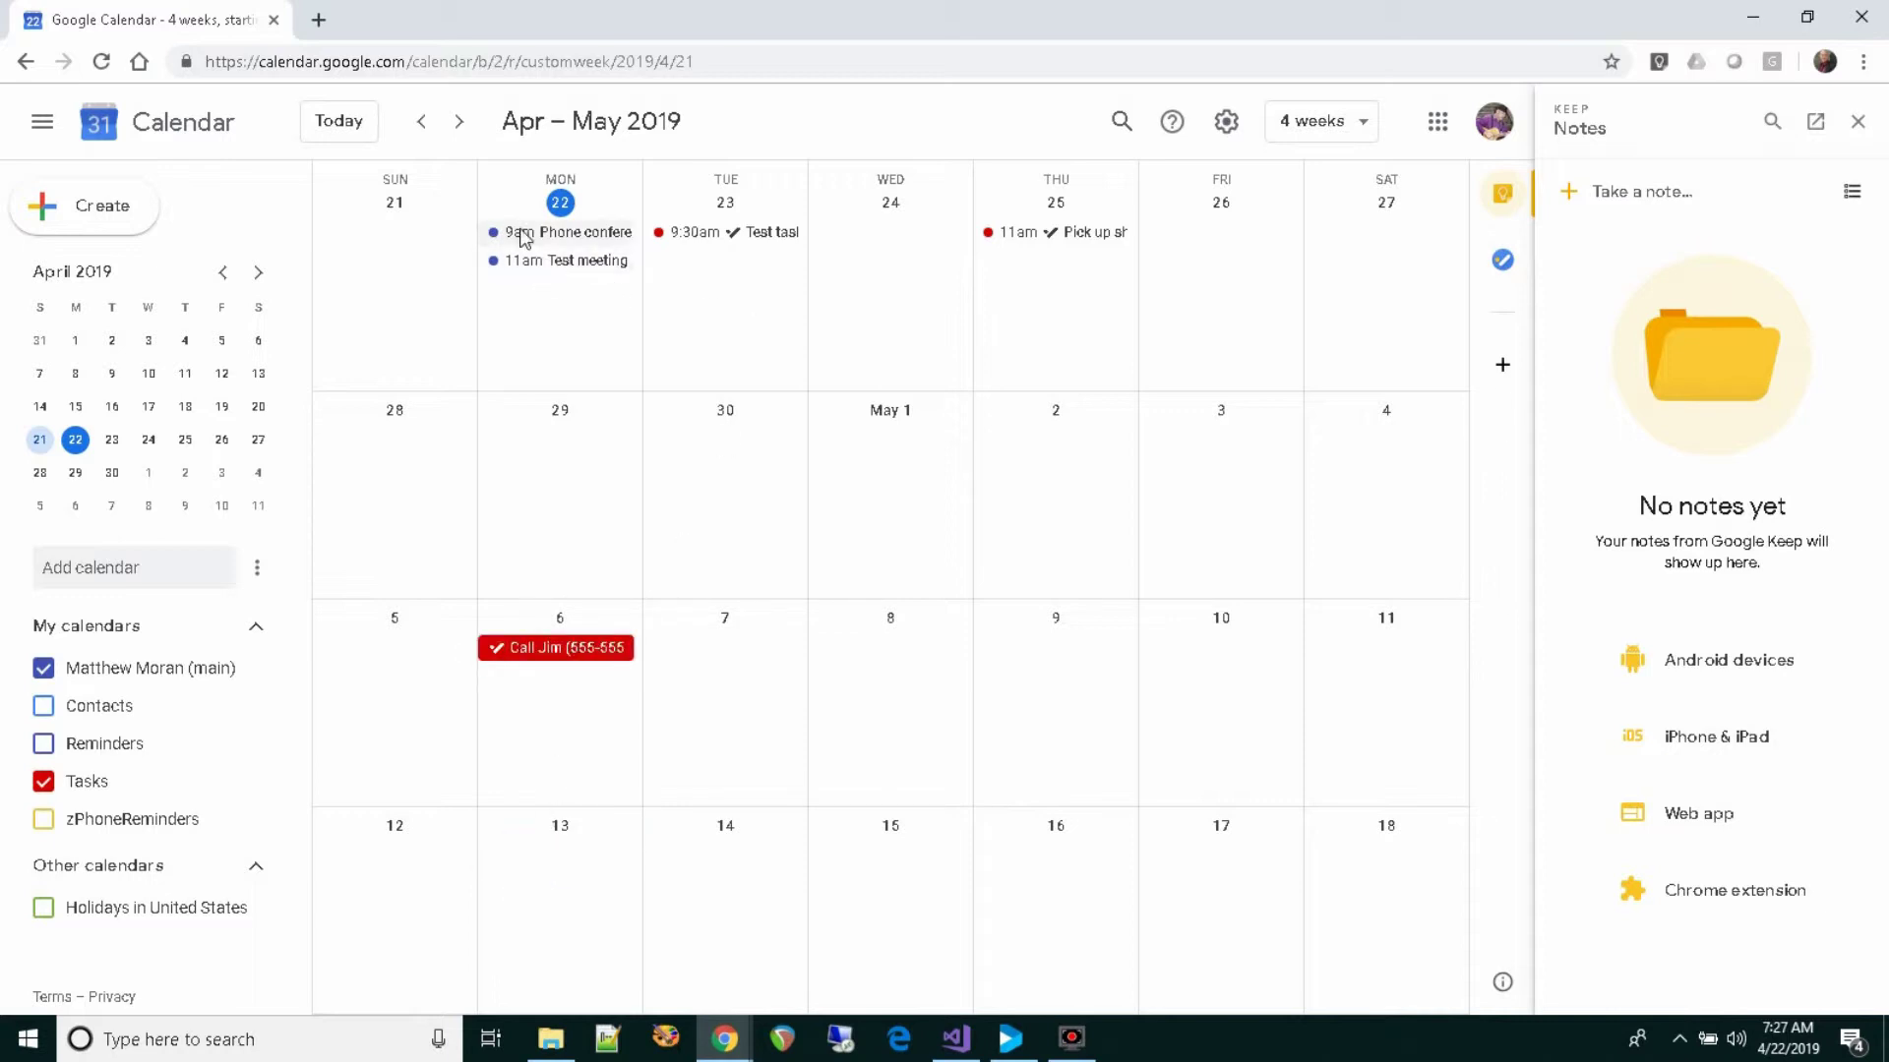
pyautogui.moveTo(544, 260); pyautogui.dragTo(910, 482)
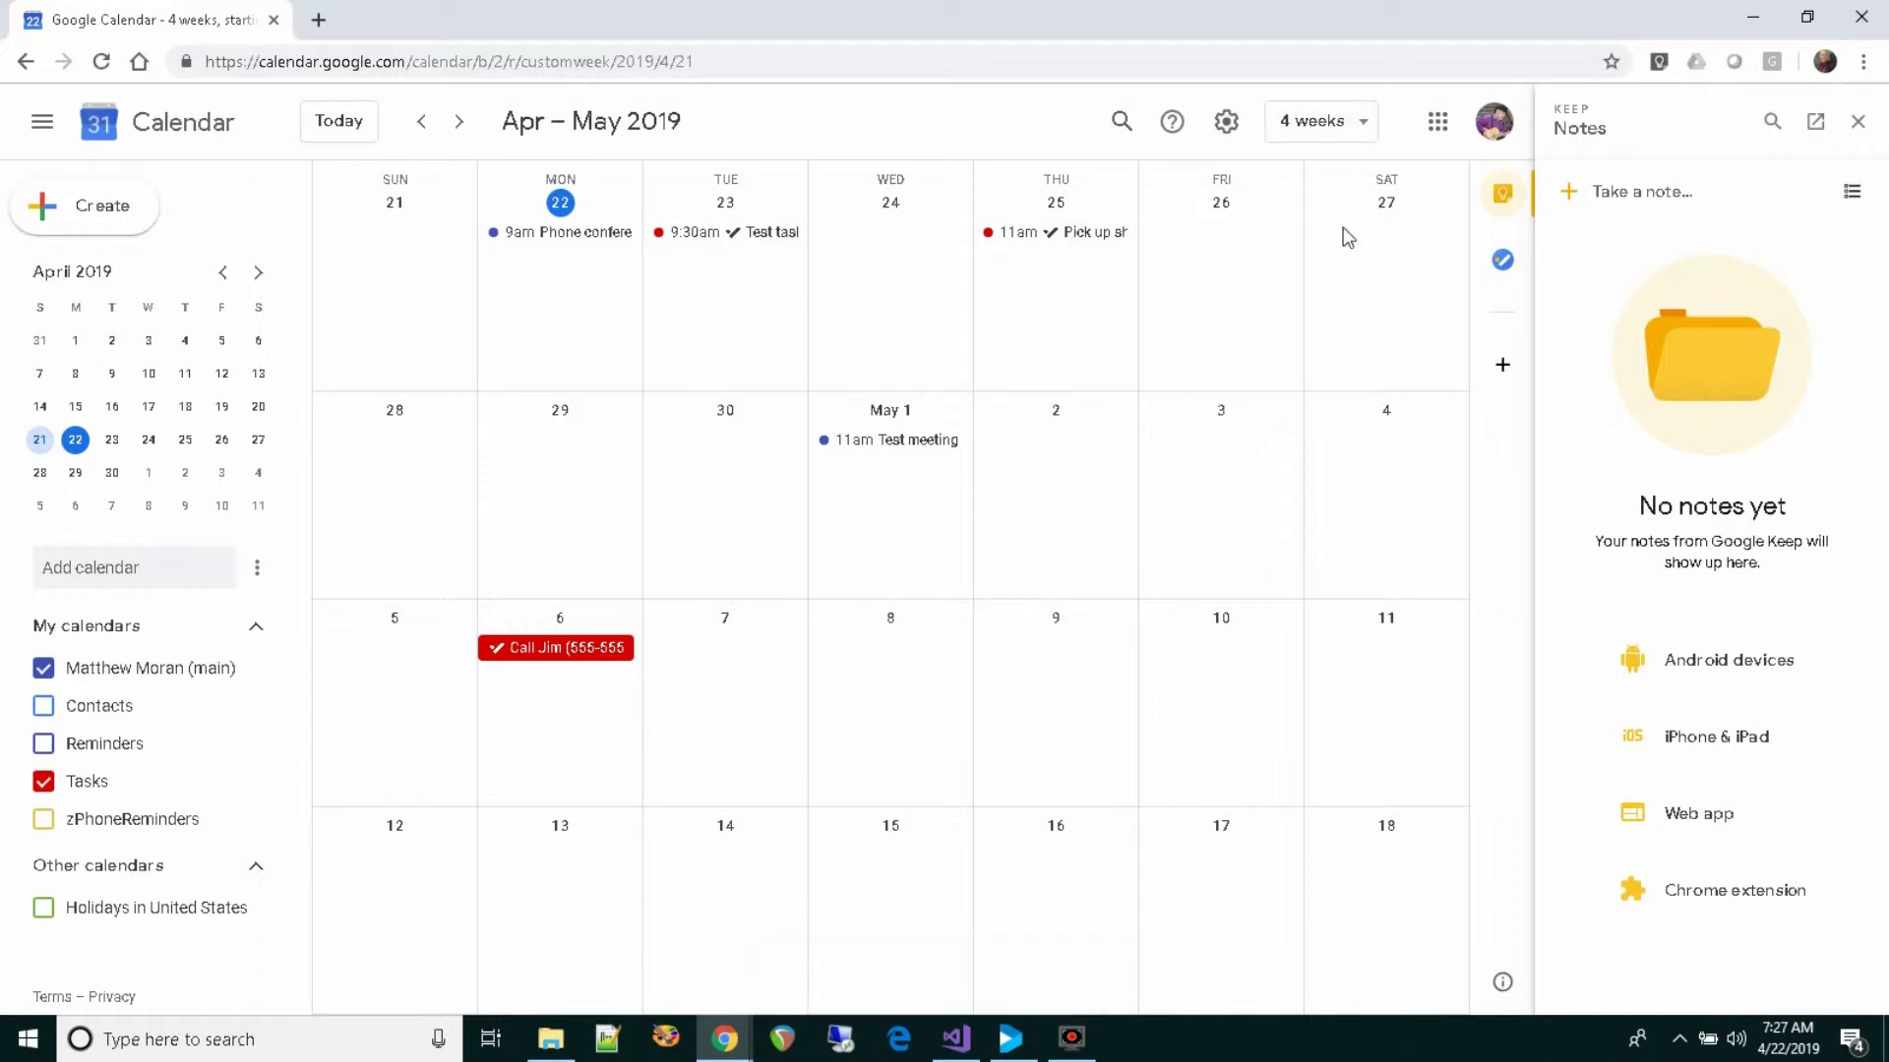
# - In a custom view of April 22–24, move the Phone conference to April 24 at 11am and Test task to April 22 at 12:15pm
pyautogui.click(1360, 133)
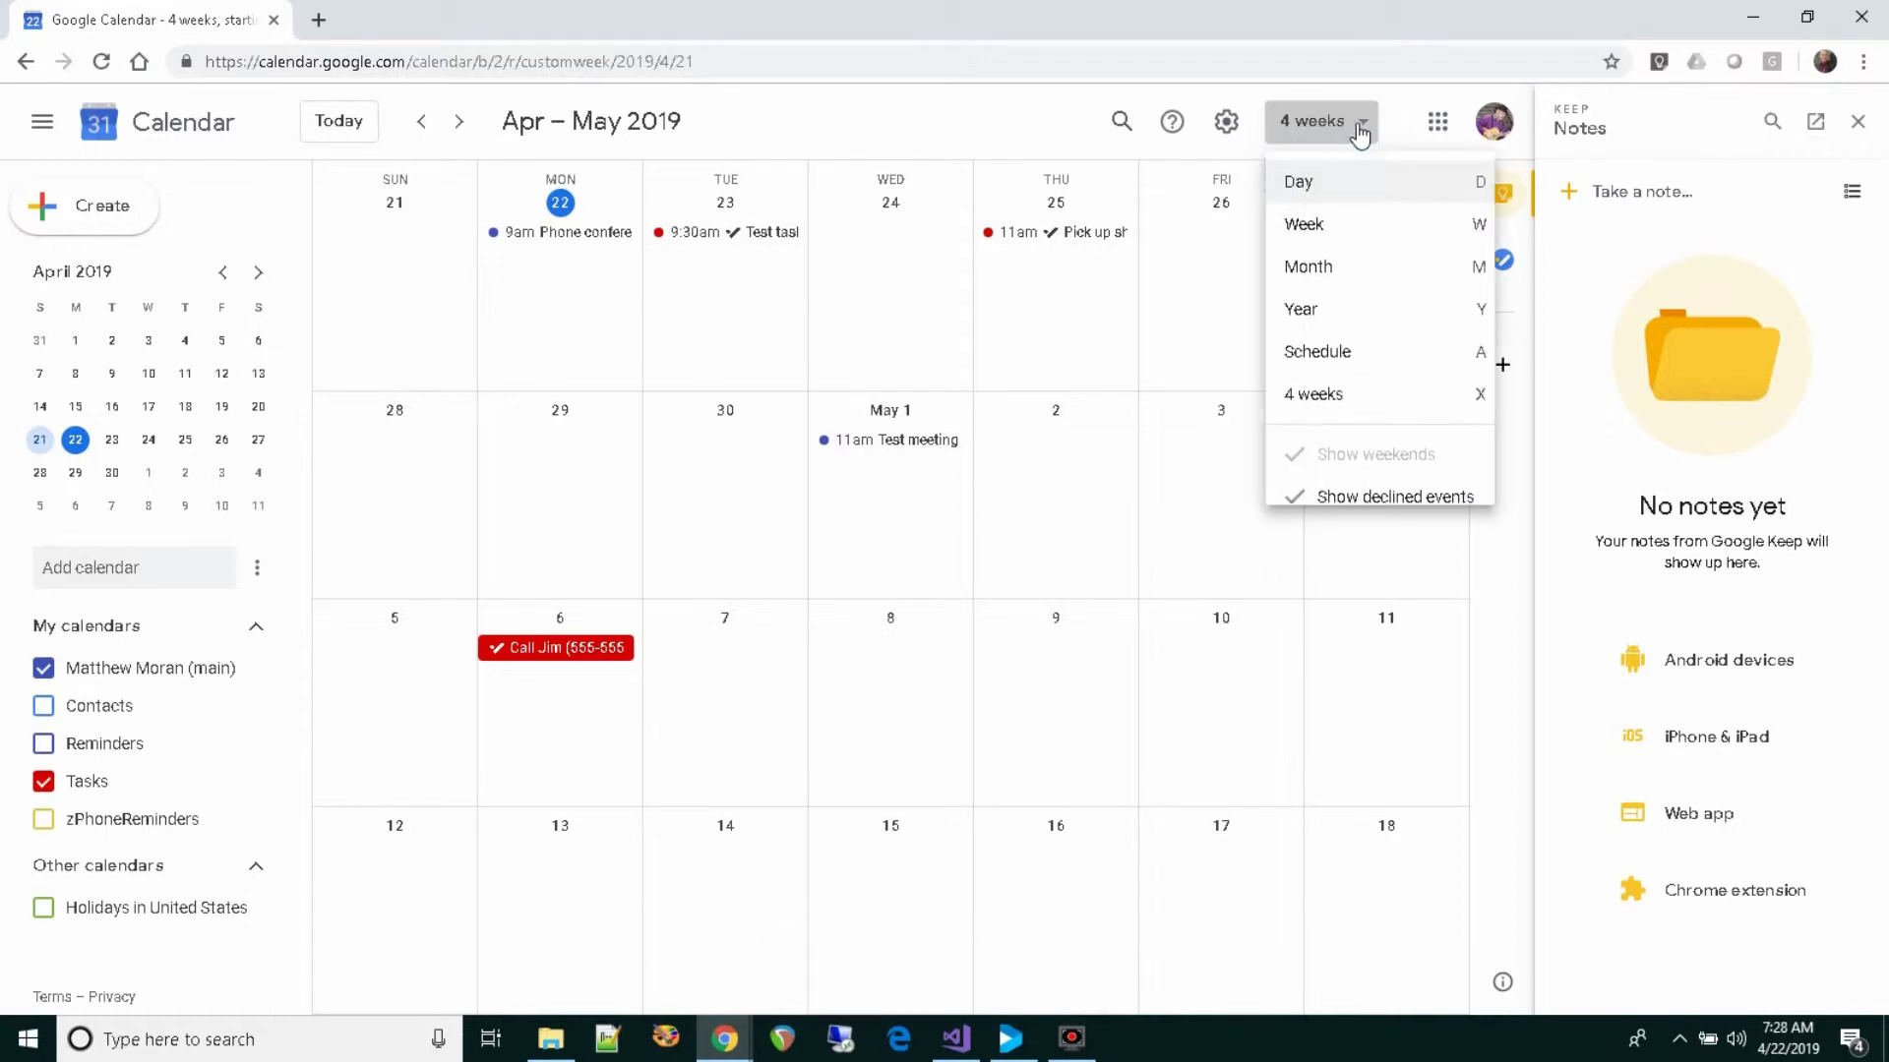
pyautogui.click(1325, 236)
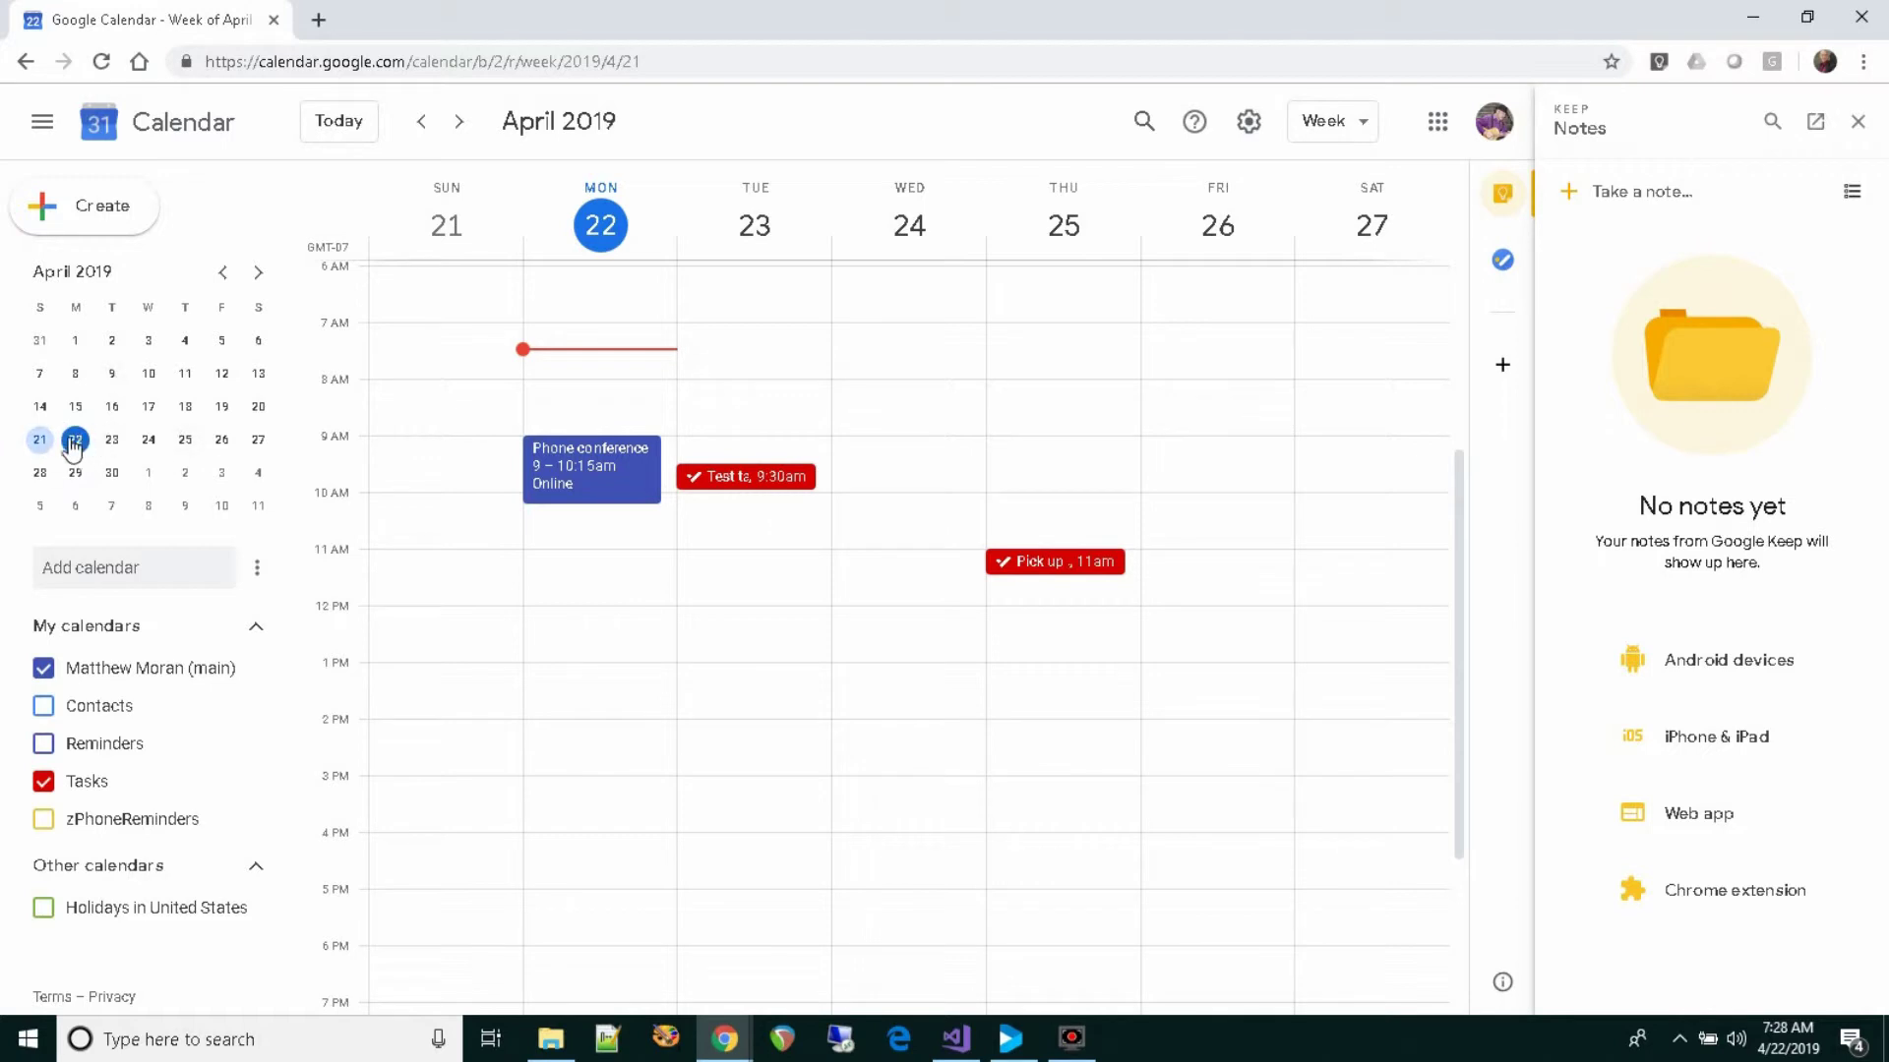
pyautogui.moveTo(76, 451); pyautogui.dragTo(161, 451)
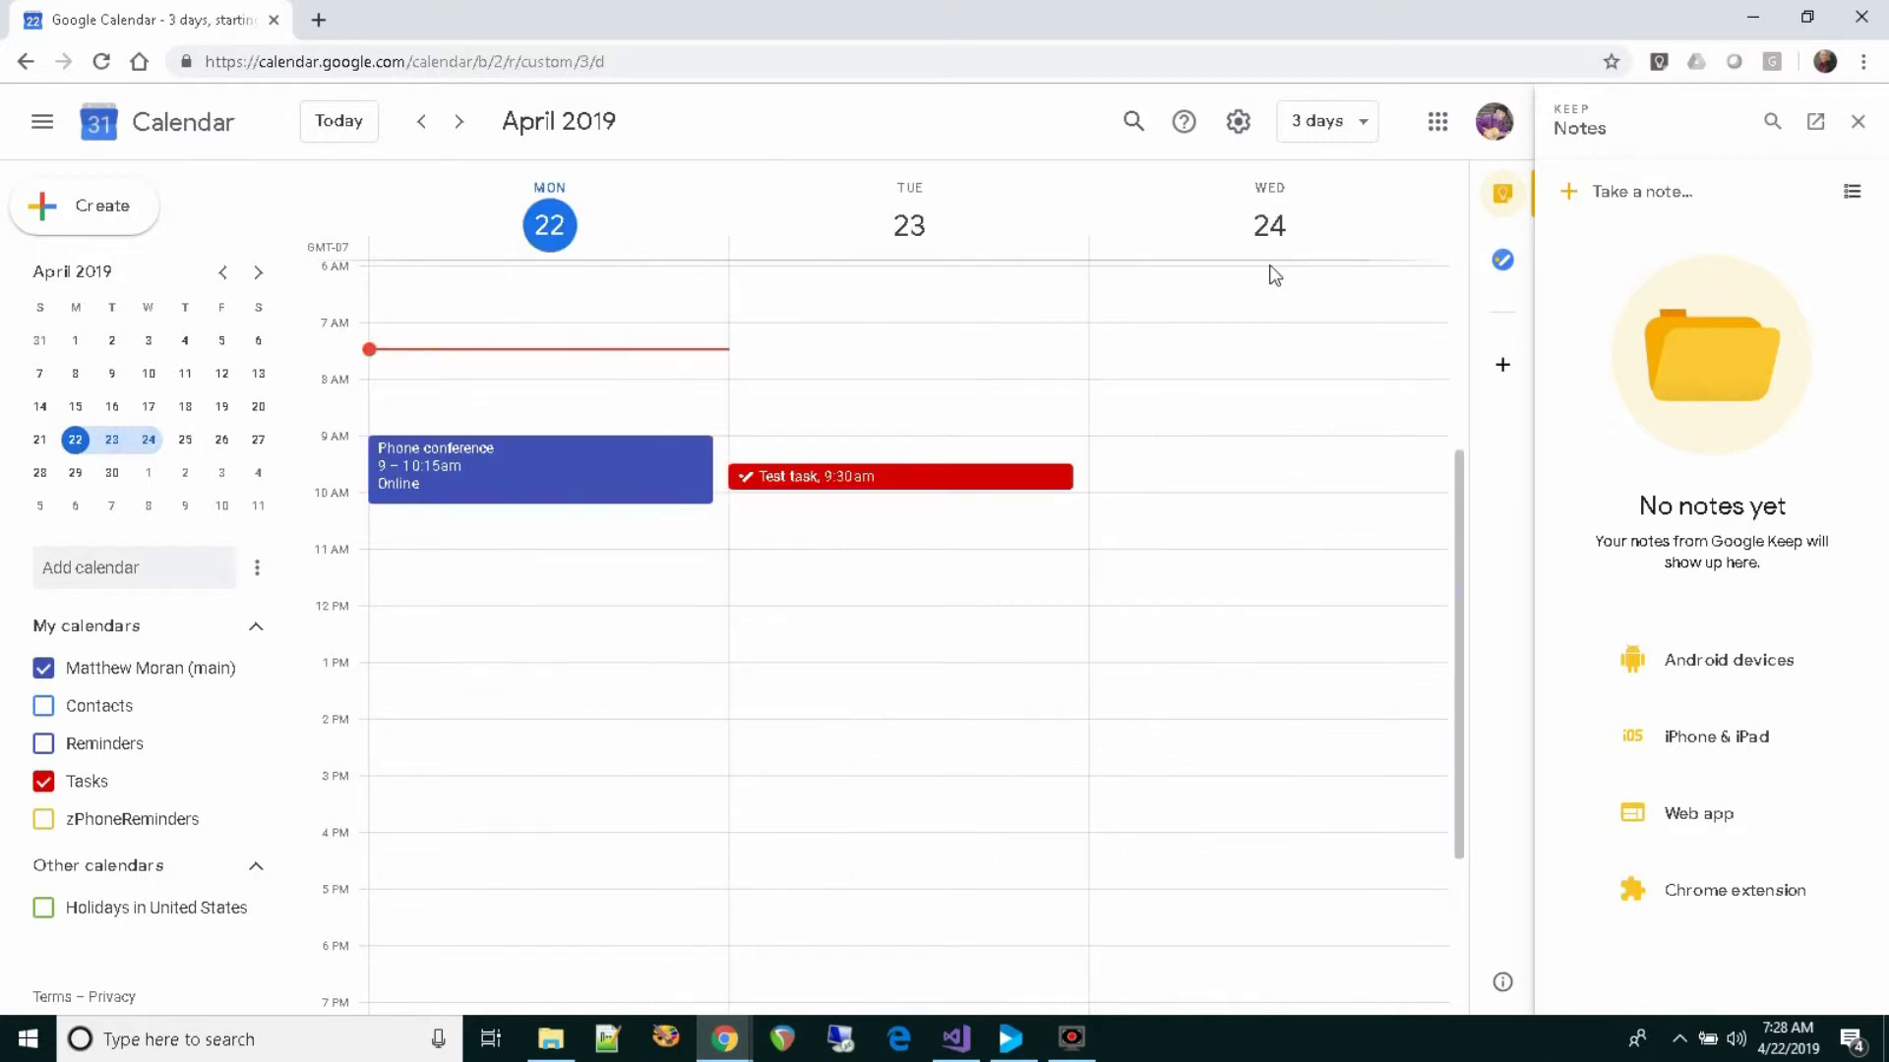
pyautogui.moveTo(520, 474); pyautogui.dragTo(1246, 587)
pyautogui.moveTo(898, 477); pyautogui.dragTo(495, 622)
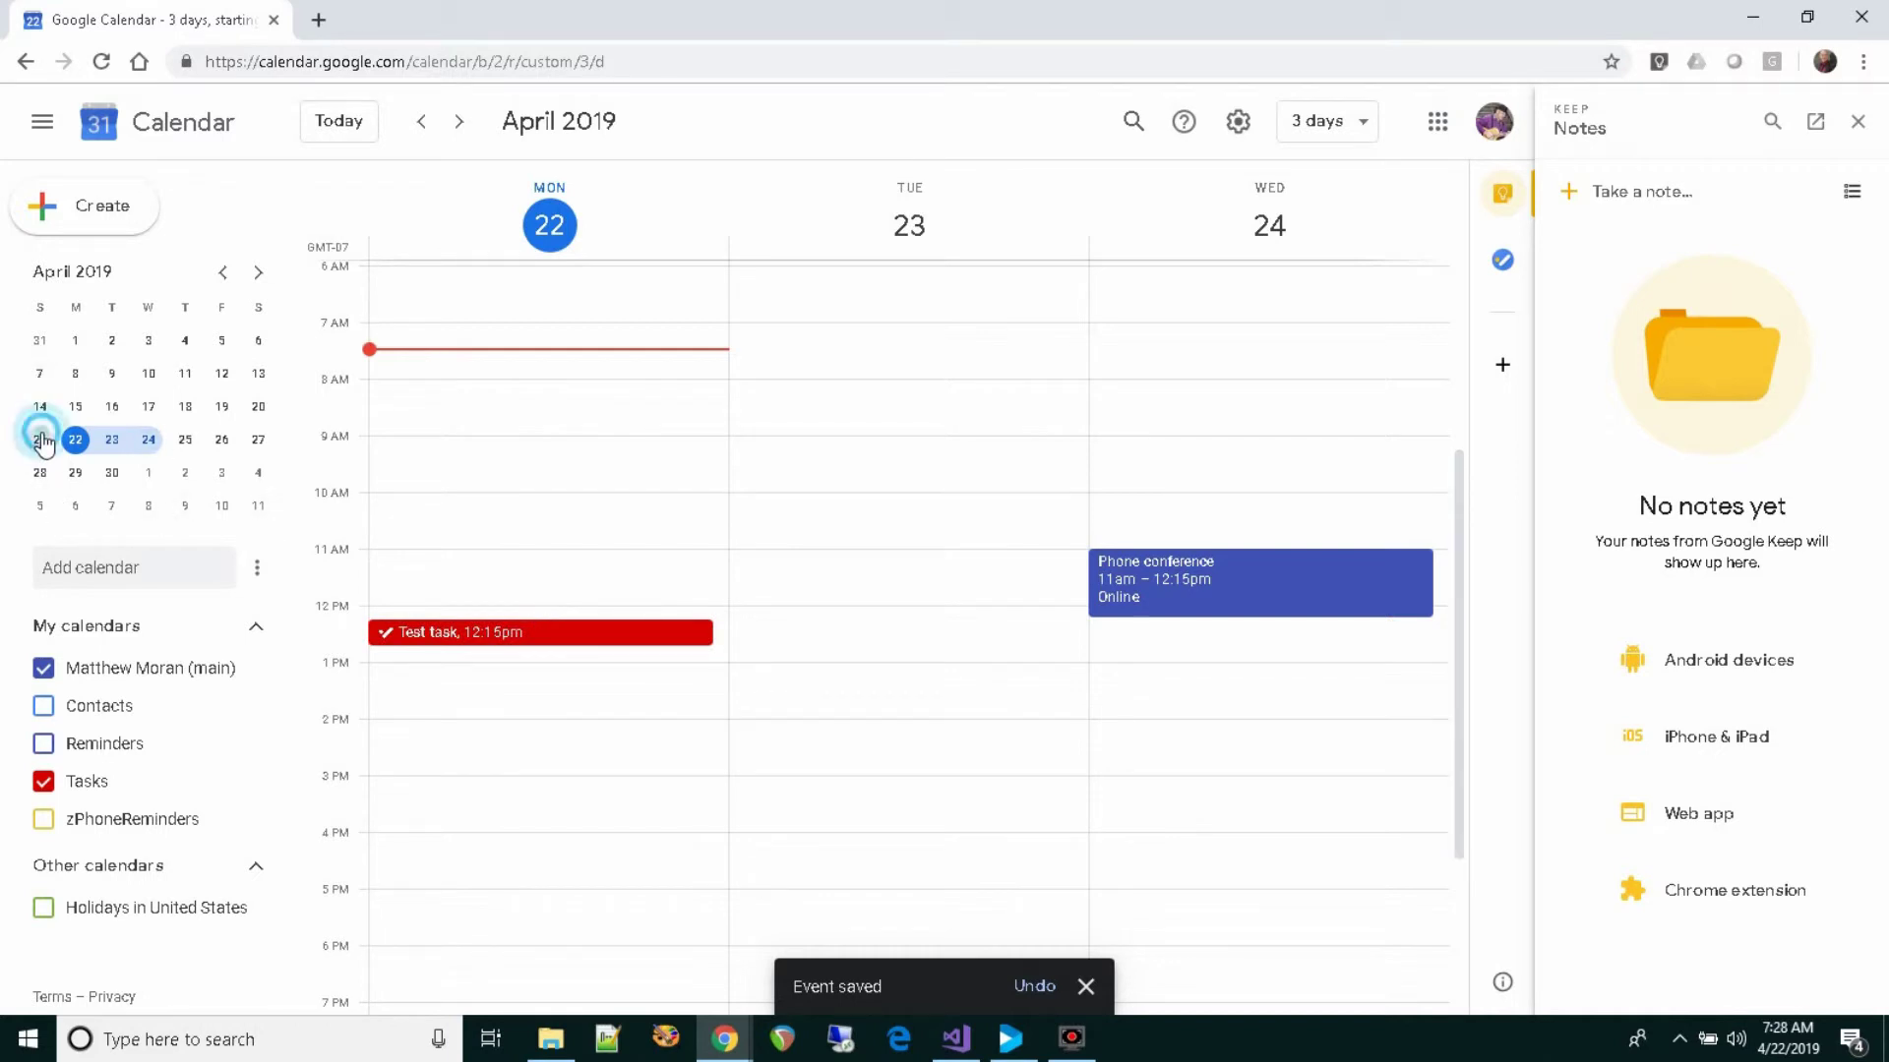
# - View the custom ranges April 21–May 4 and April 7–May 4, page ahead one period and return to today
pyautogui.moveTo(43, 473); pyautogui.dragTo(43, 476)
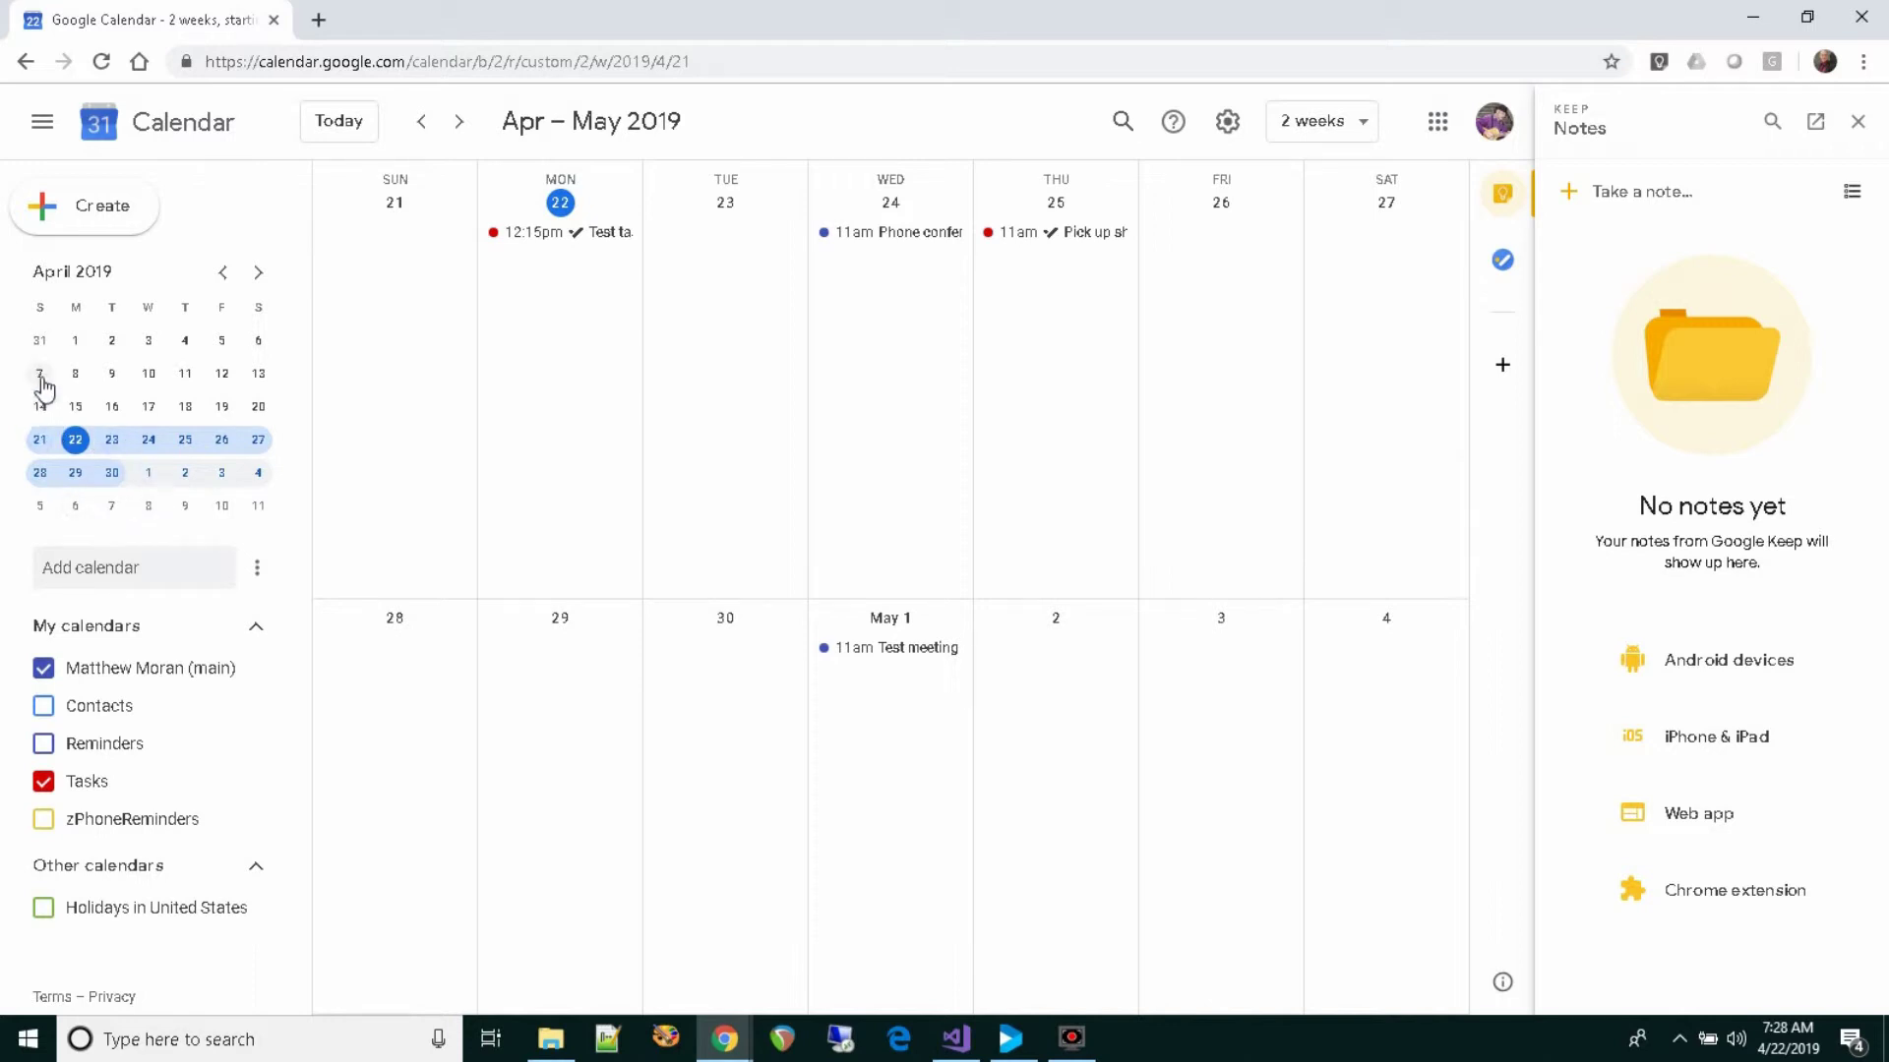
pyautogui.moveTo(39, 372); pyautogui.dragTo(263, 488)
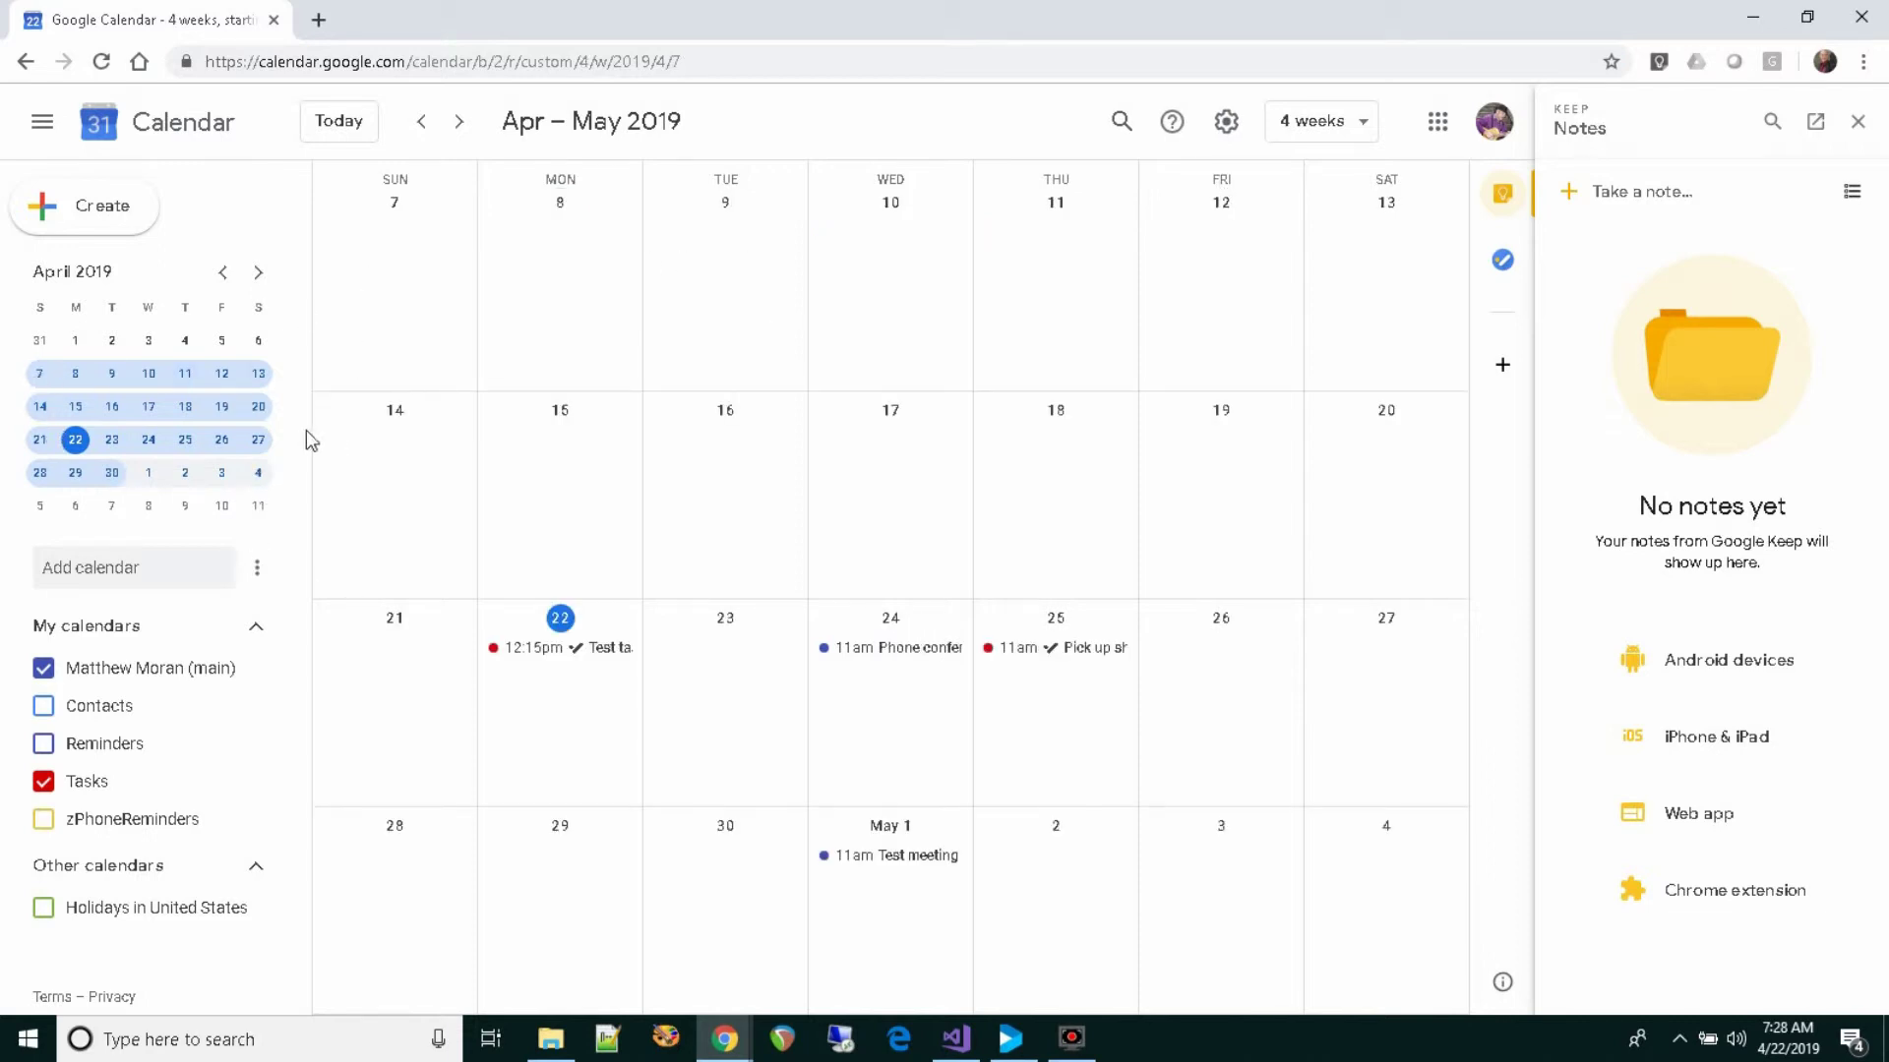
pyautogui.click(459, 121)
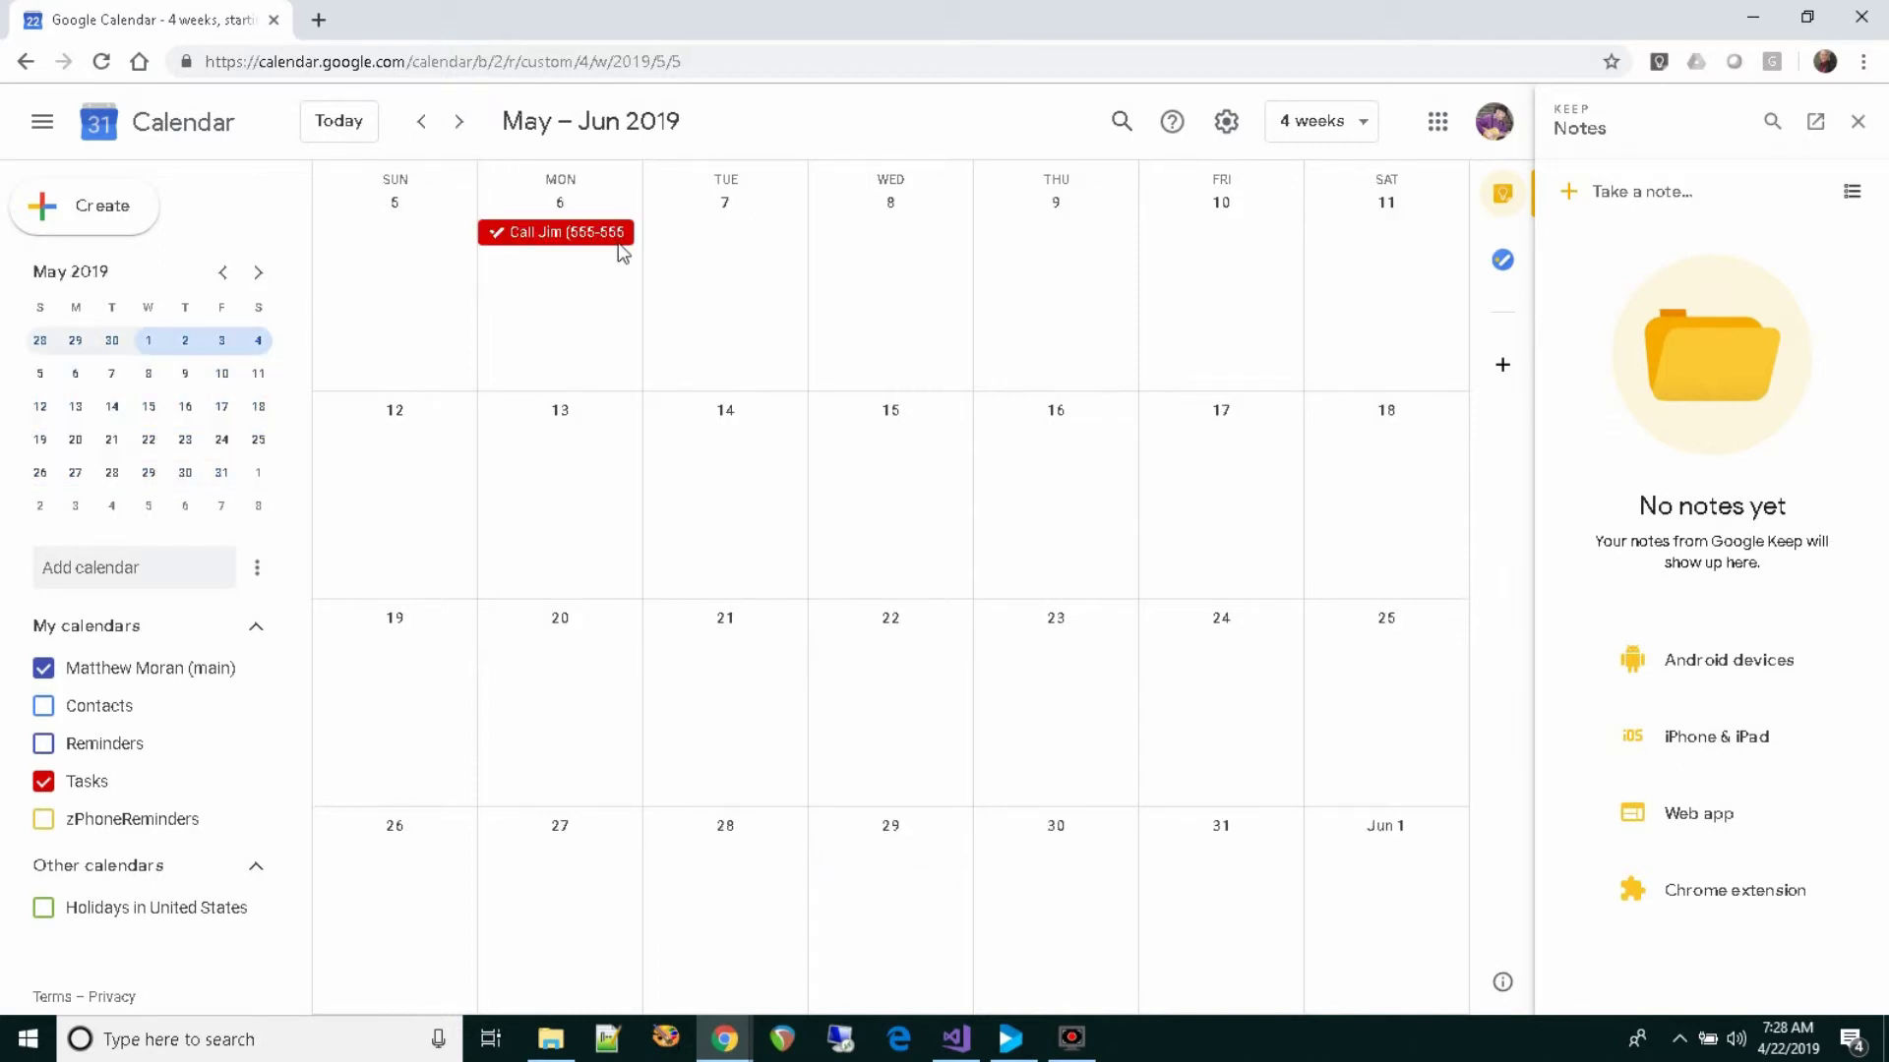
pyautogui.click(351, 120)
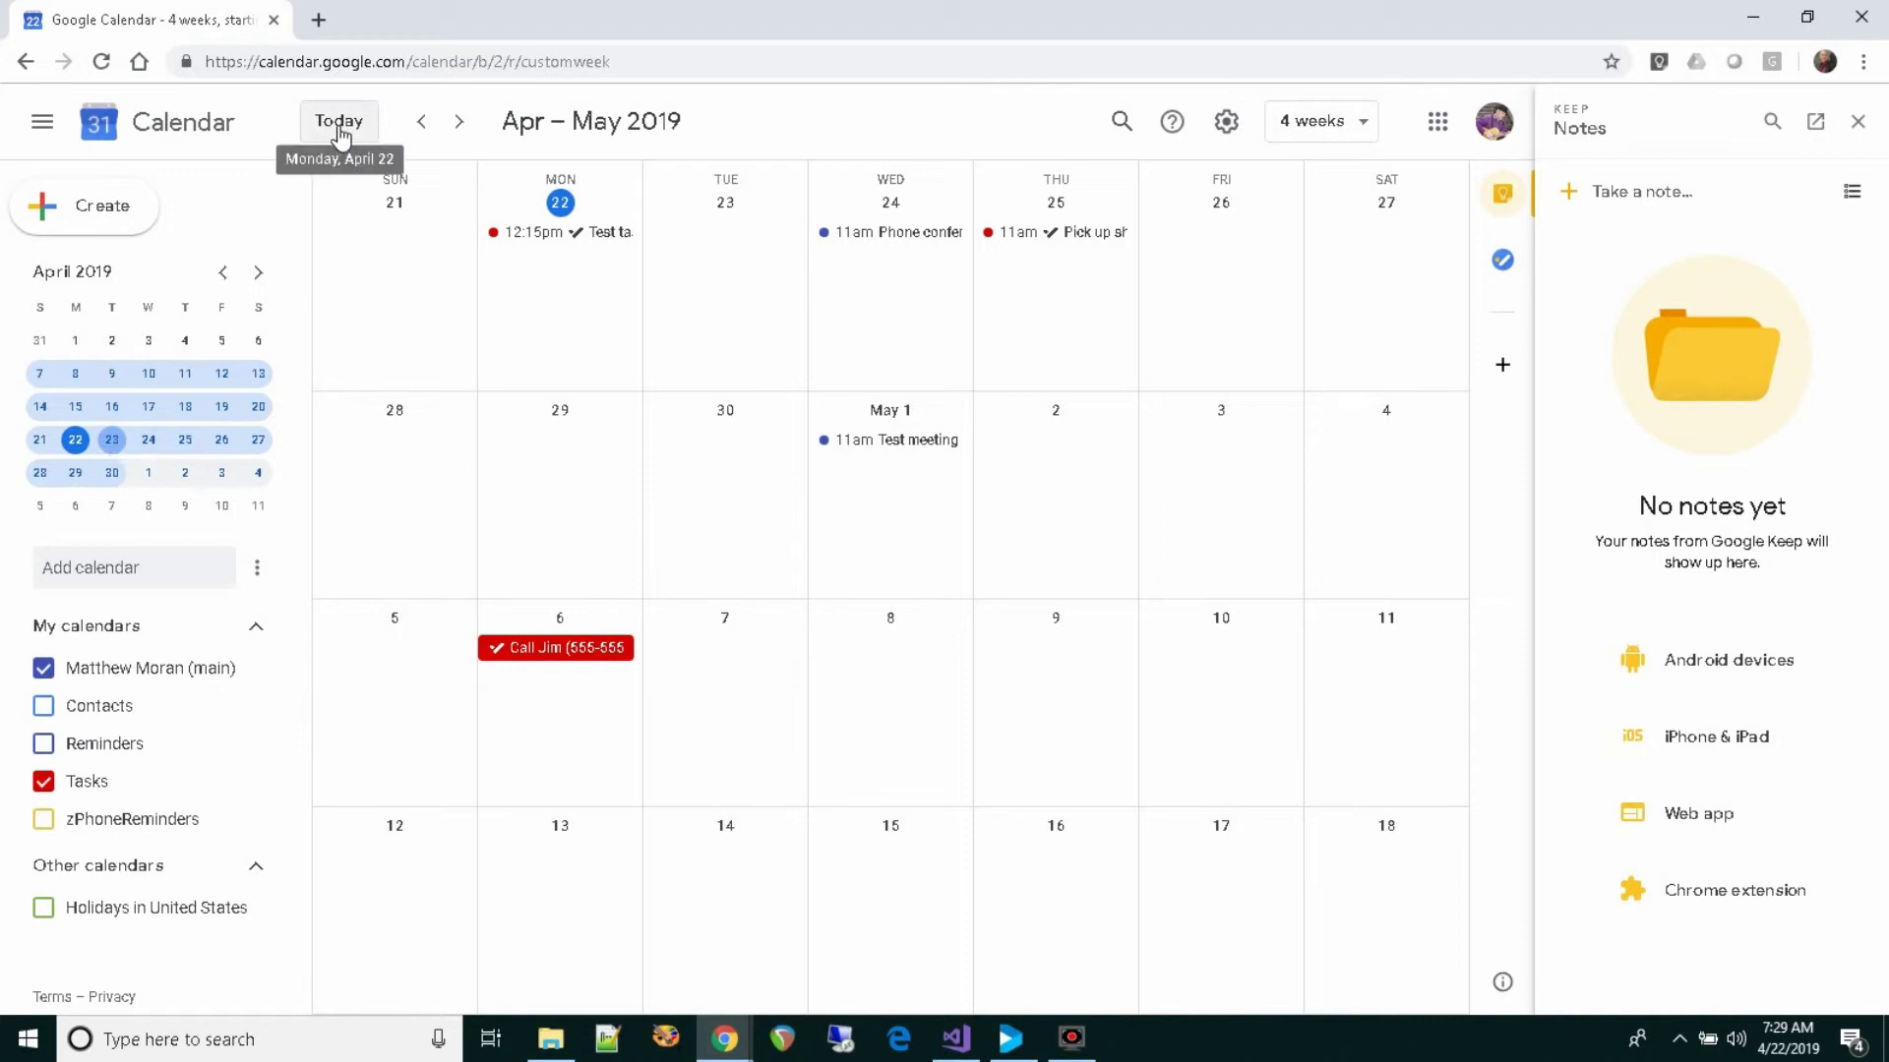
# - View the custom ranges April 23–24 and April 26–29, jump to the four days from May 1 and return to today
pyautogui.click(114, 441)
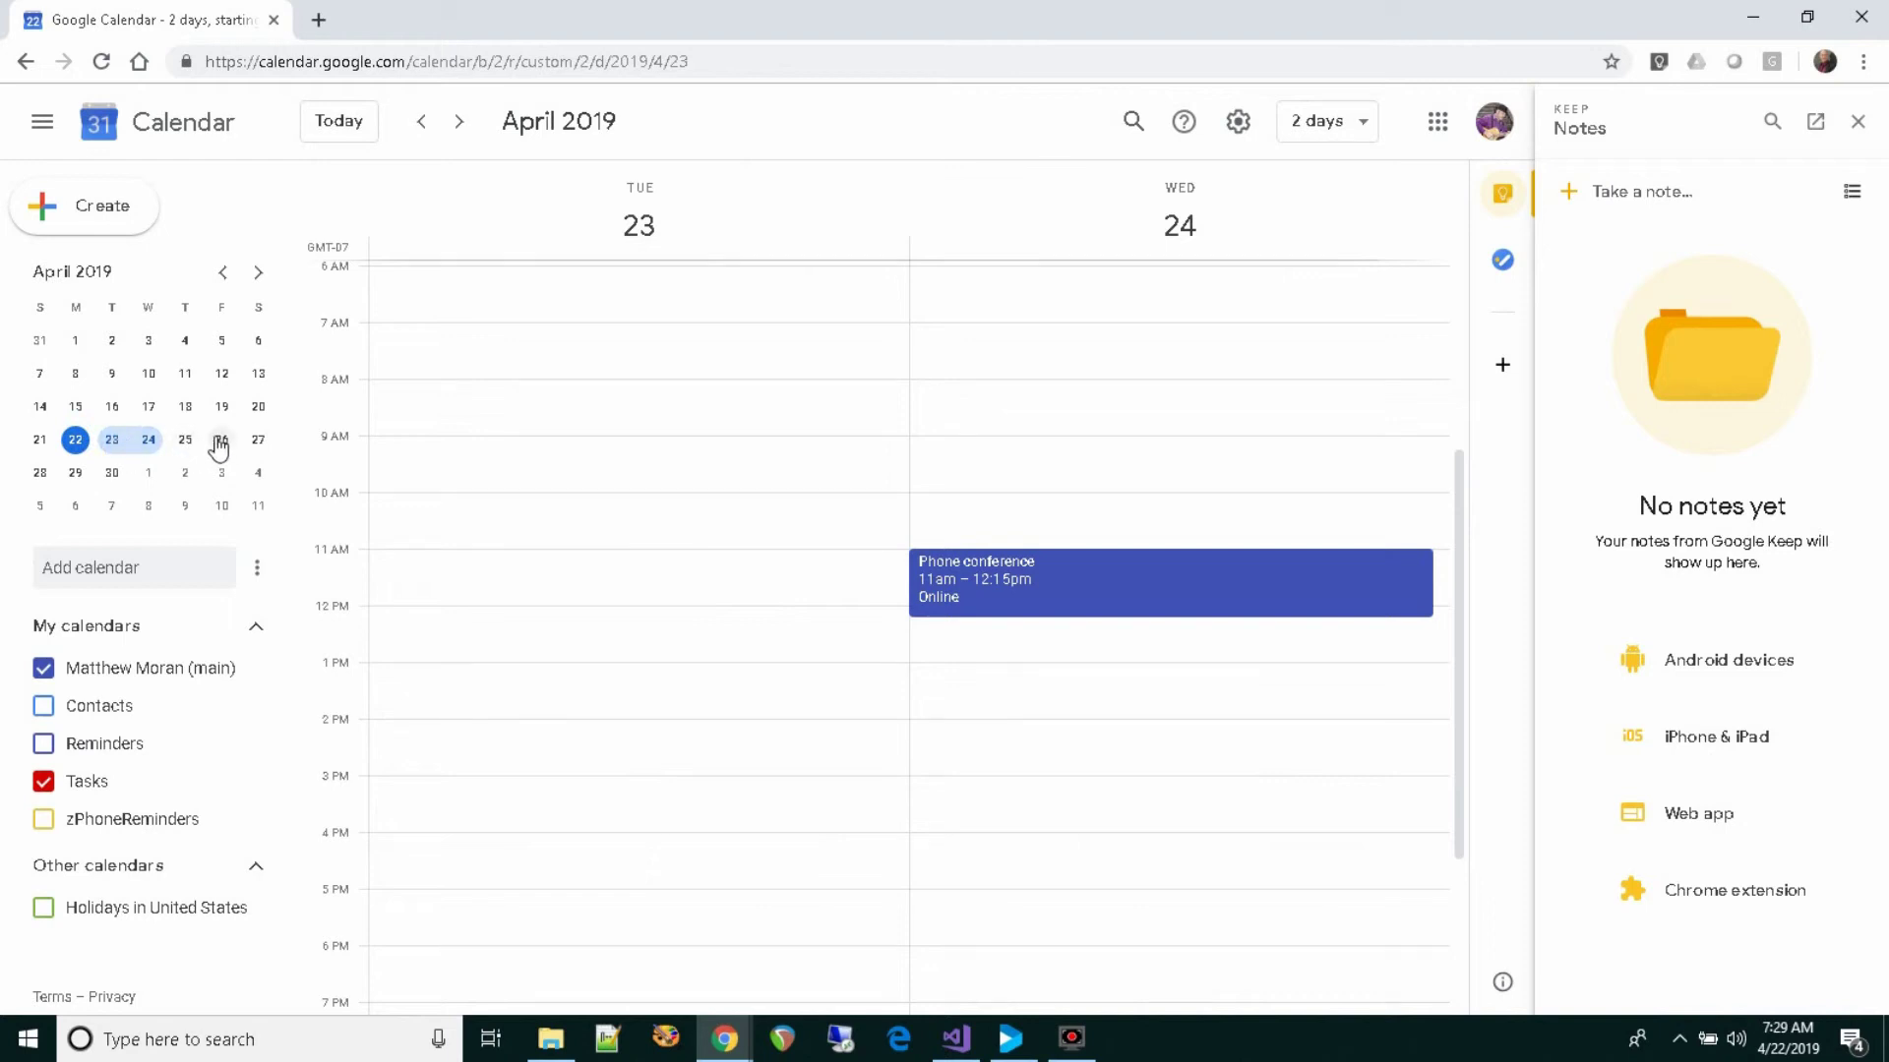
pyautogui.moveTo(220, 448); pyautogui.dragTo(74, 484)
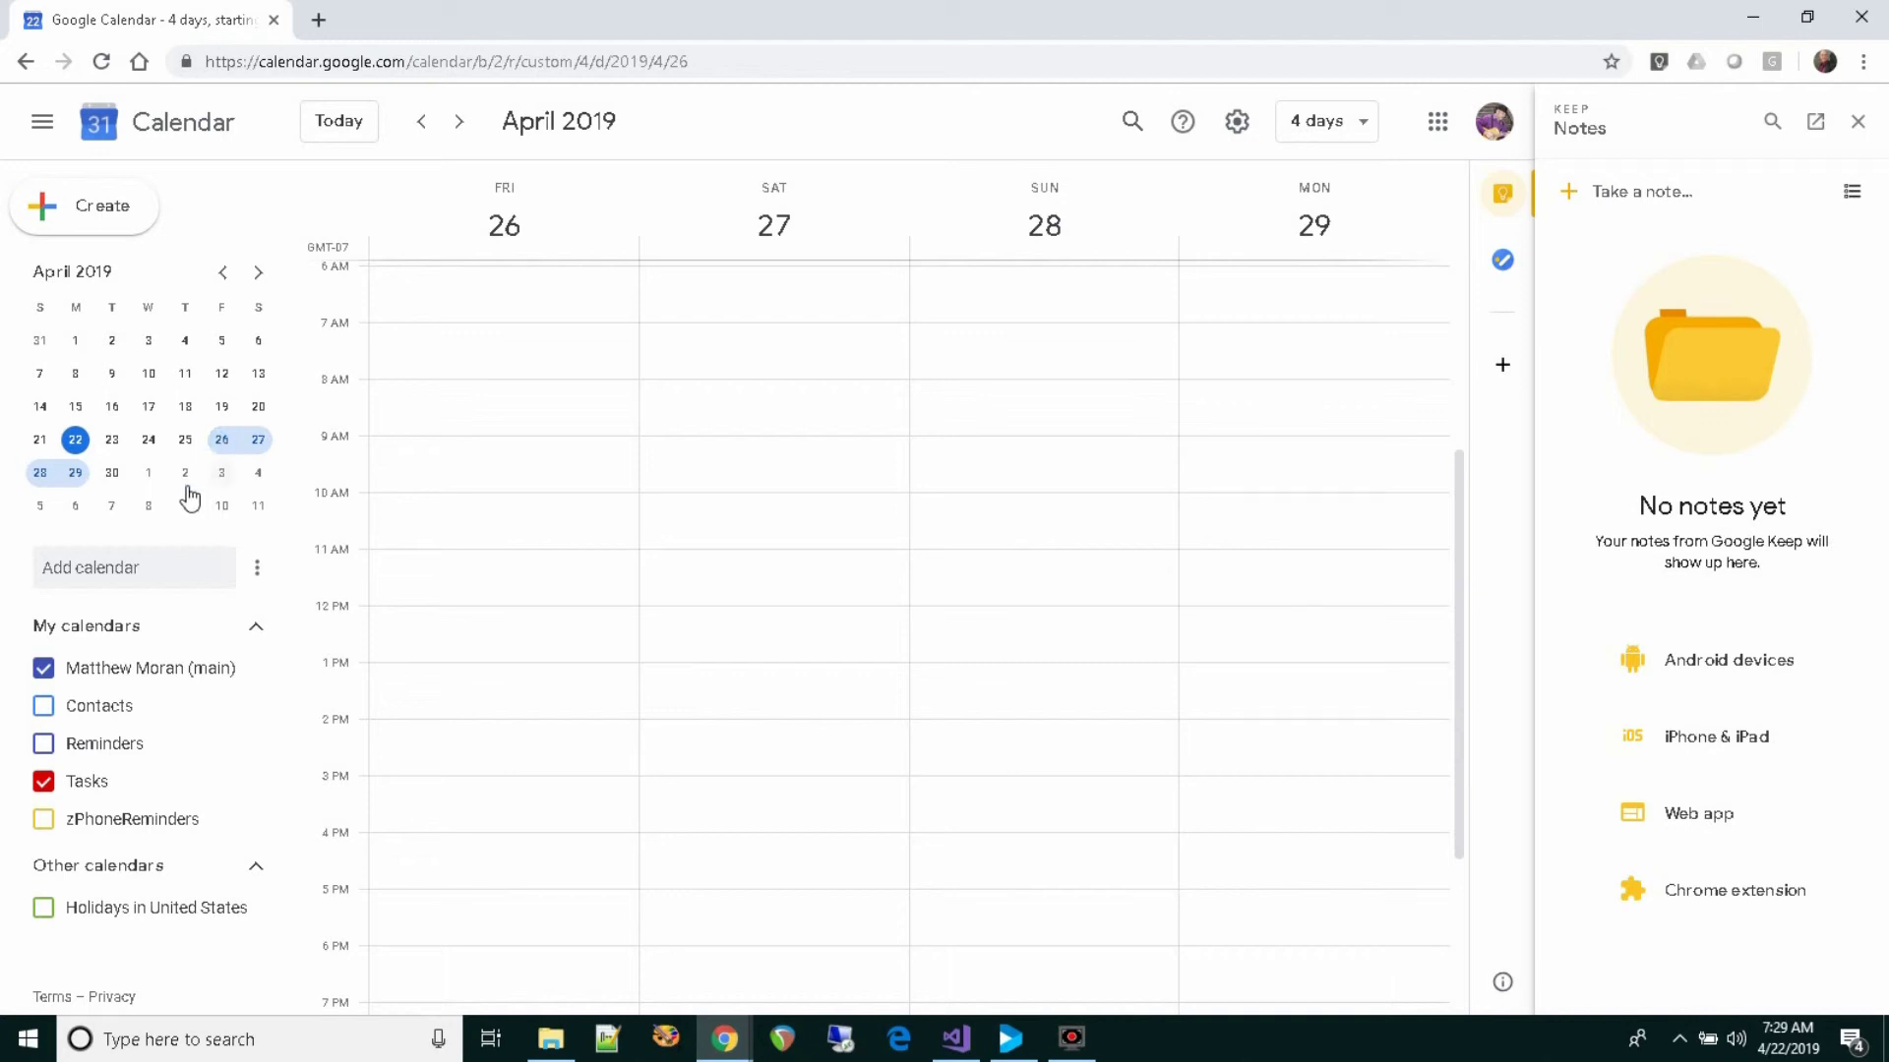
pyautogui.click(150, 475)
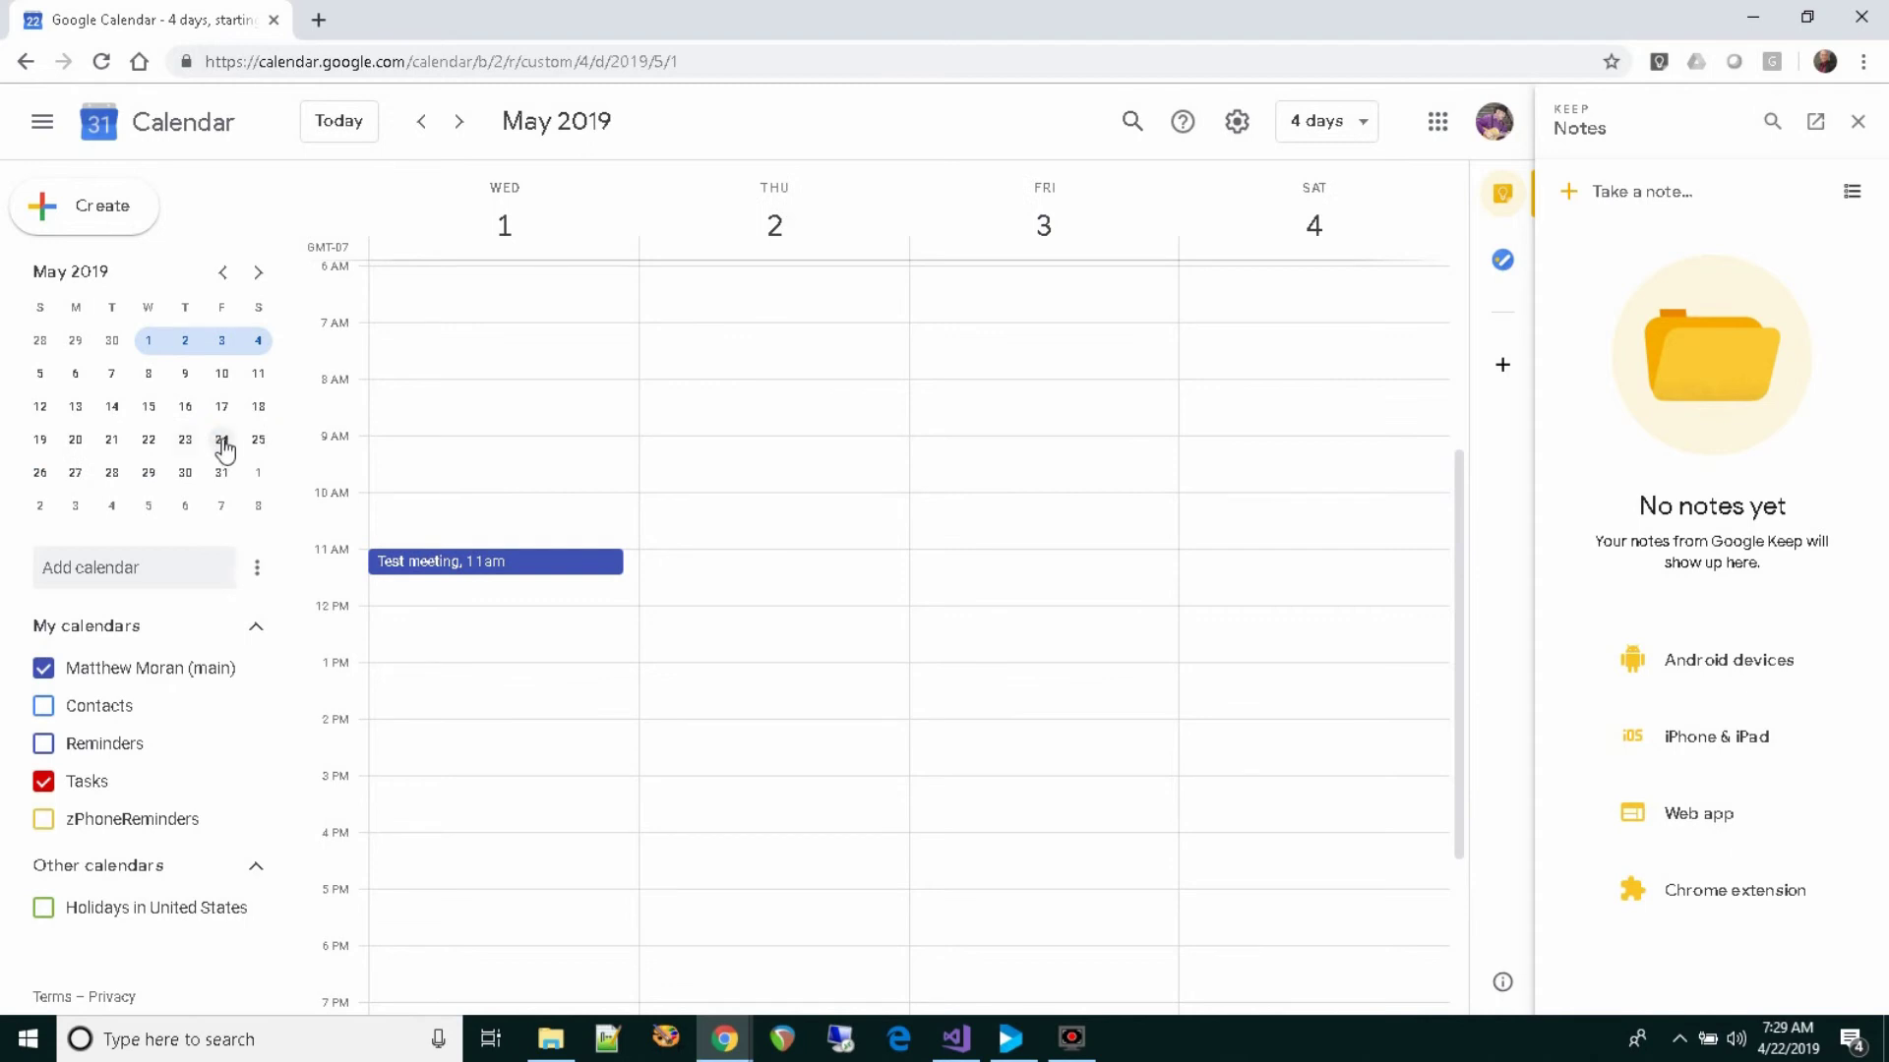
pyautogui.click(360, 128)
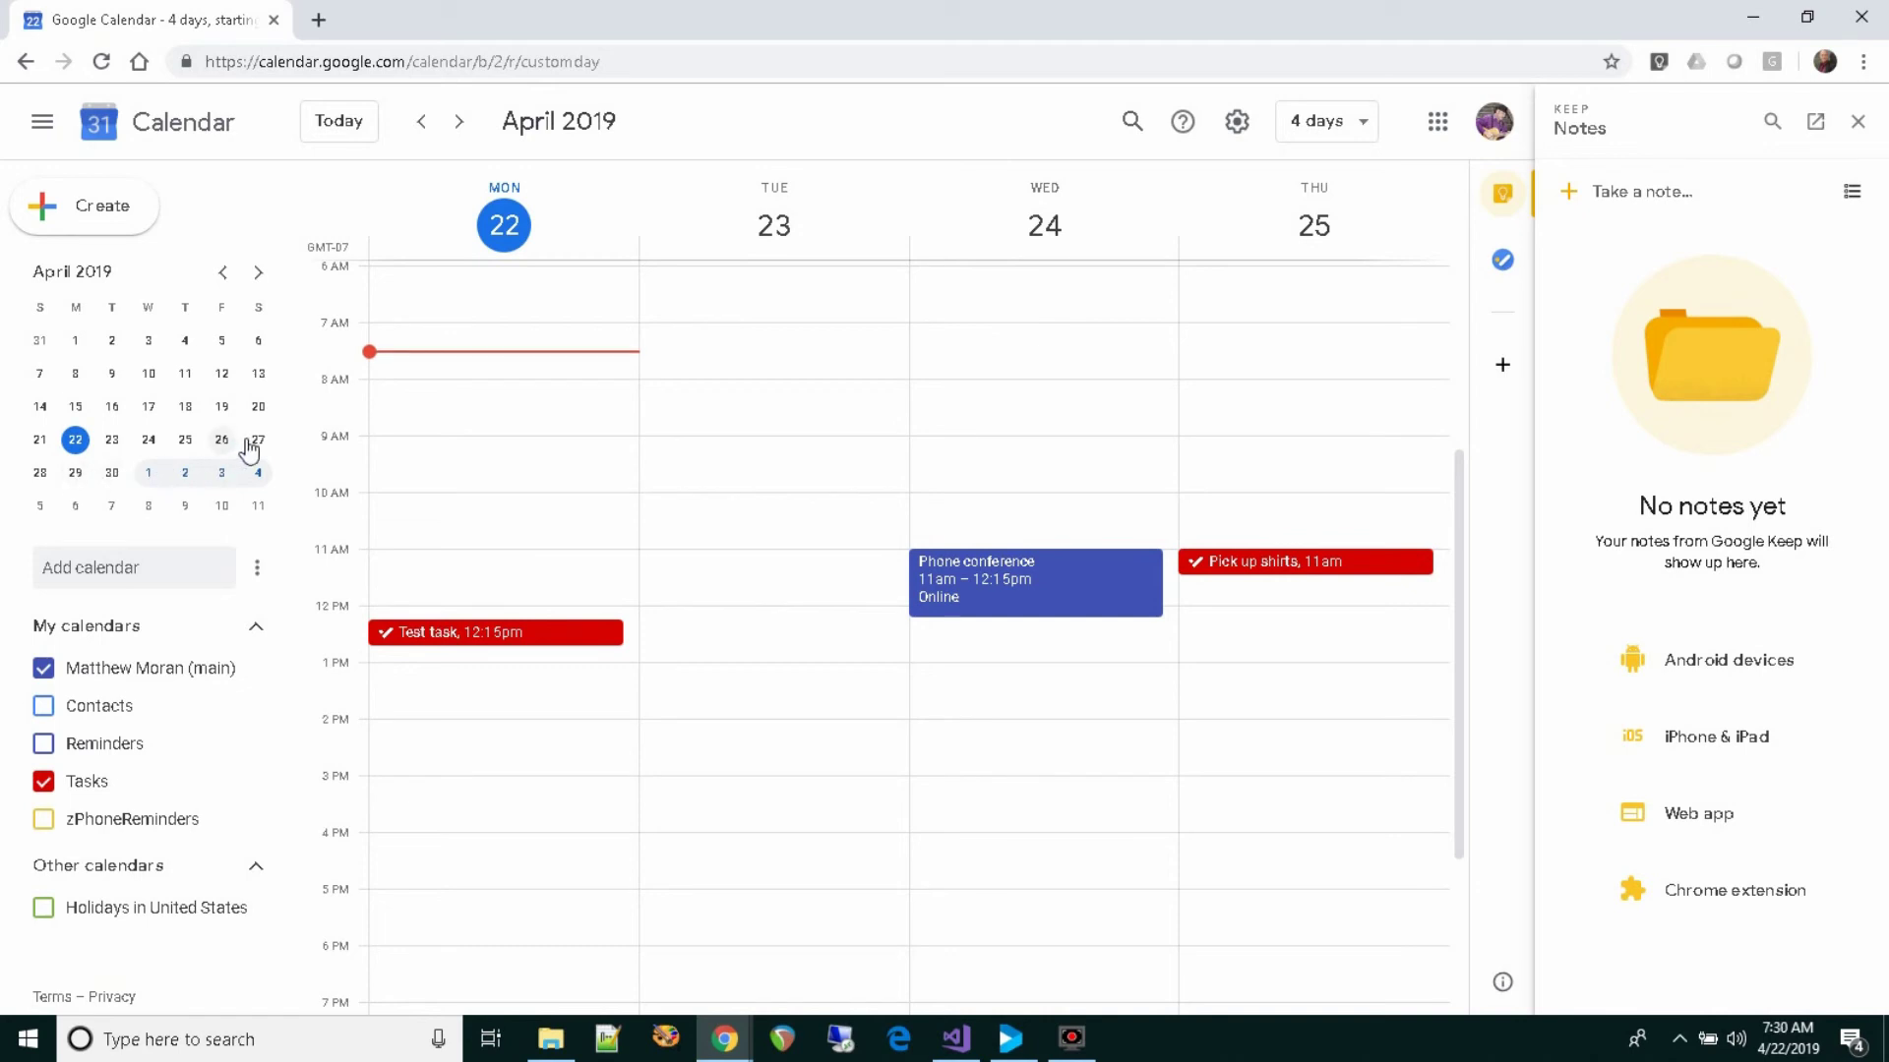
# - Display April 26–29 as a custom range again, return to today and switch the calendar to Week view
pyautogui.moveTo(222, 439); pyautogui.dragTo(73, 484)
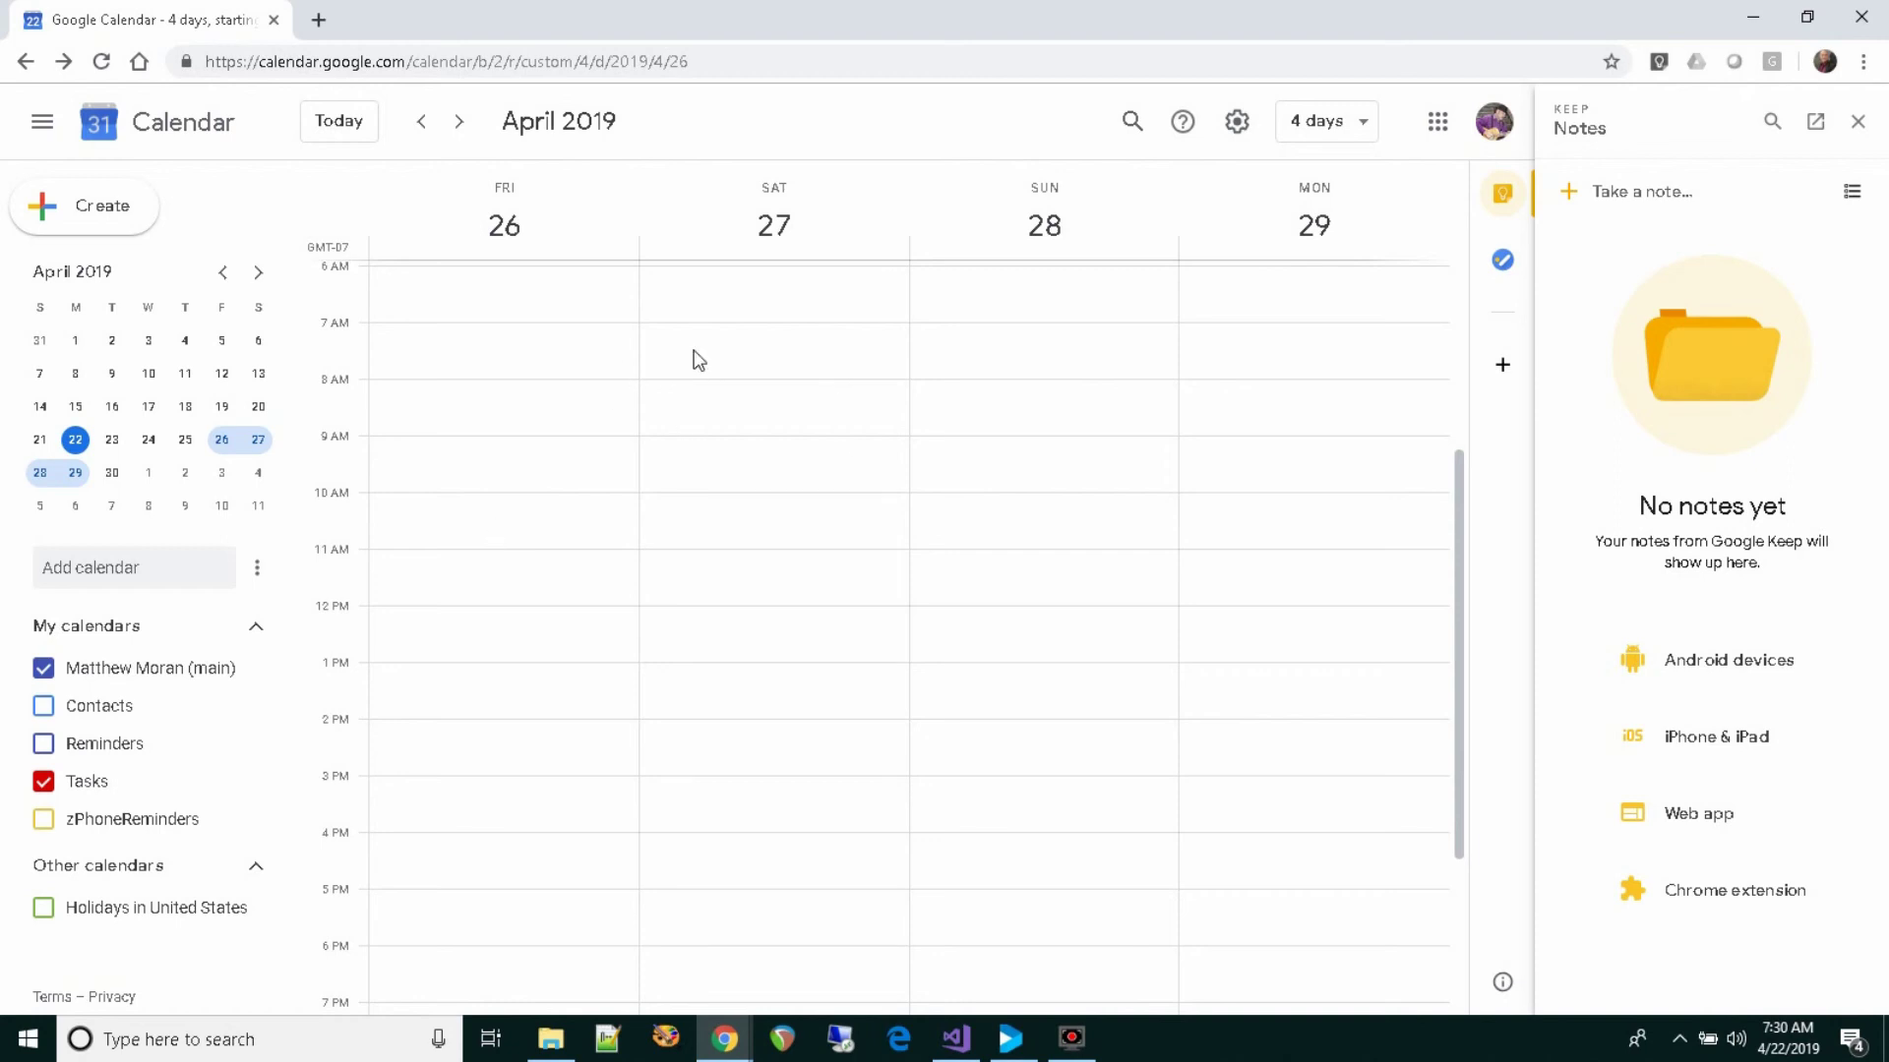
pyautogui.click(344, 122)
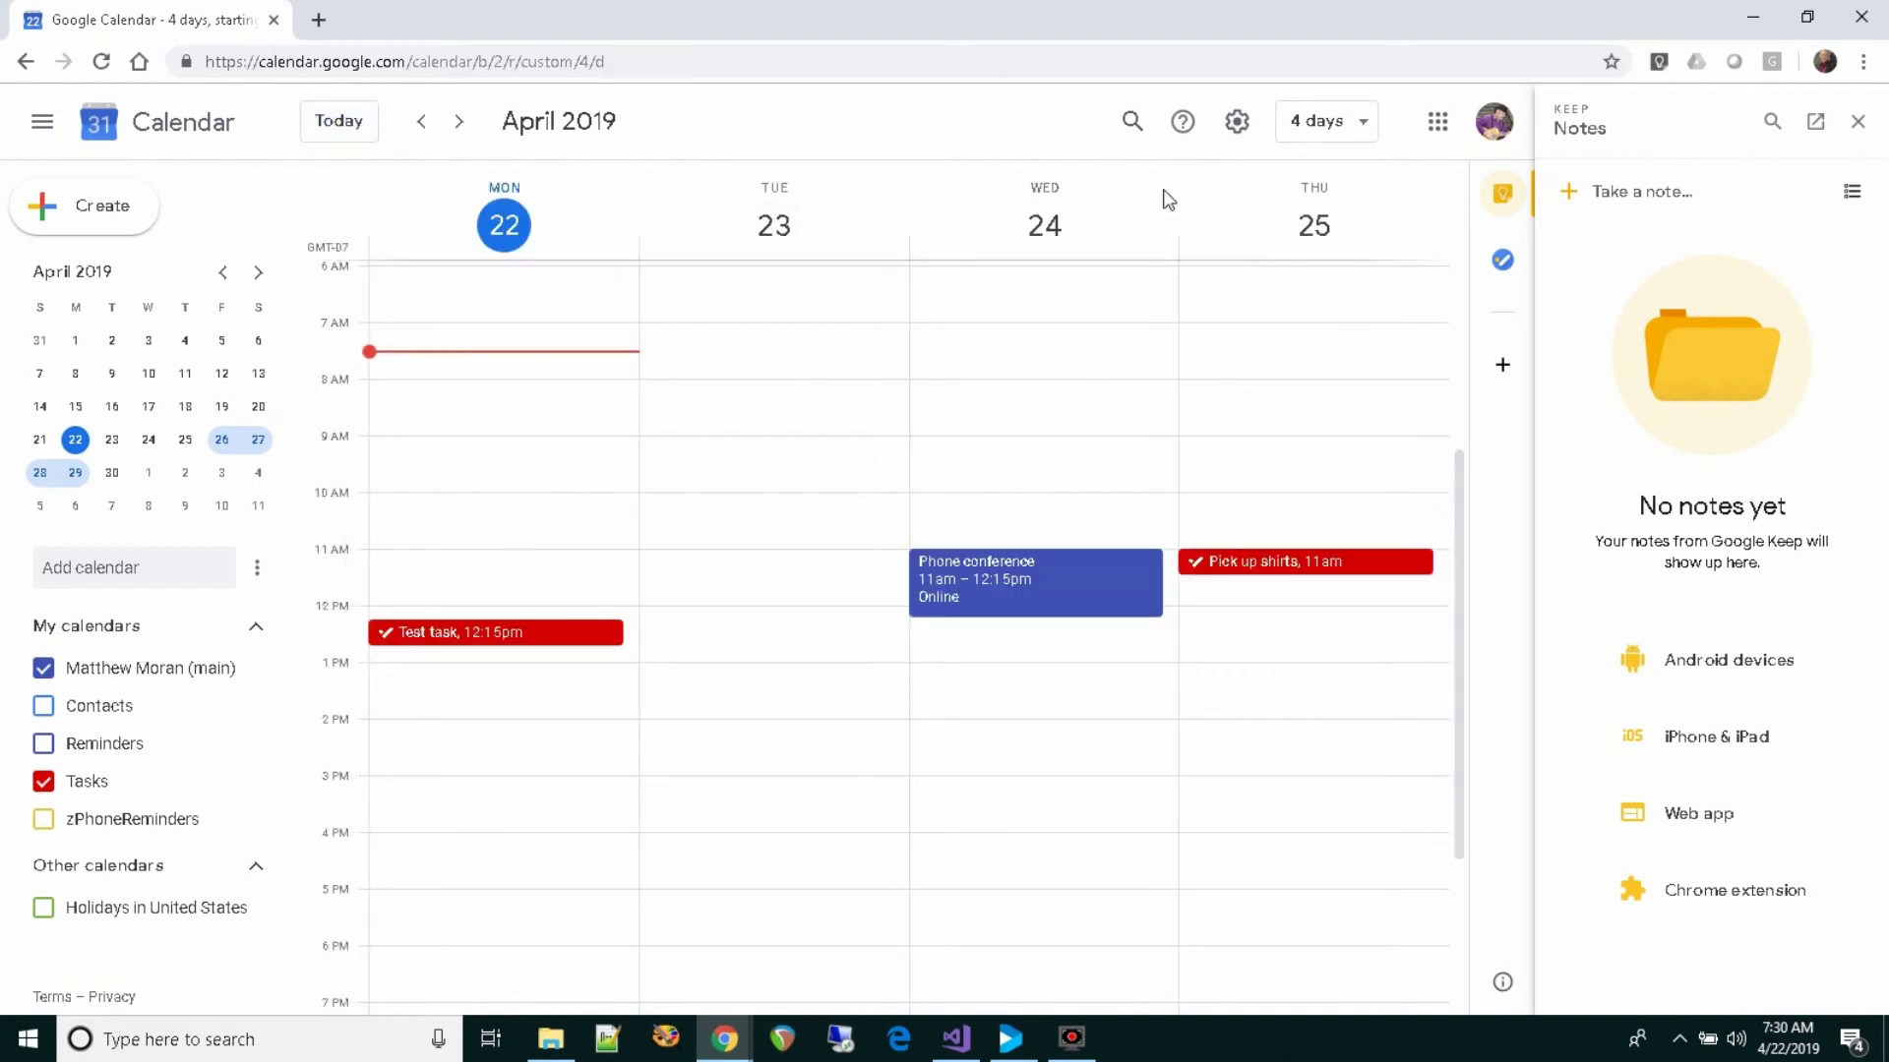
pyautogui.click(1362, 125)
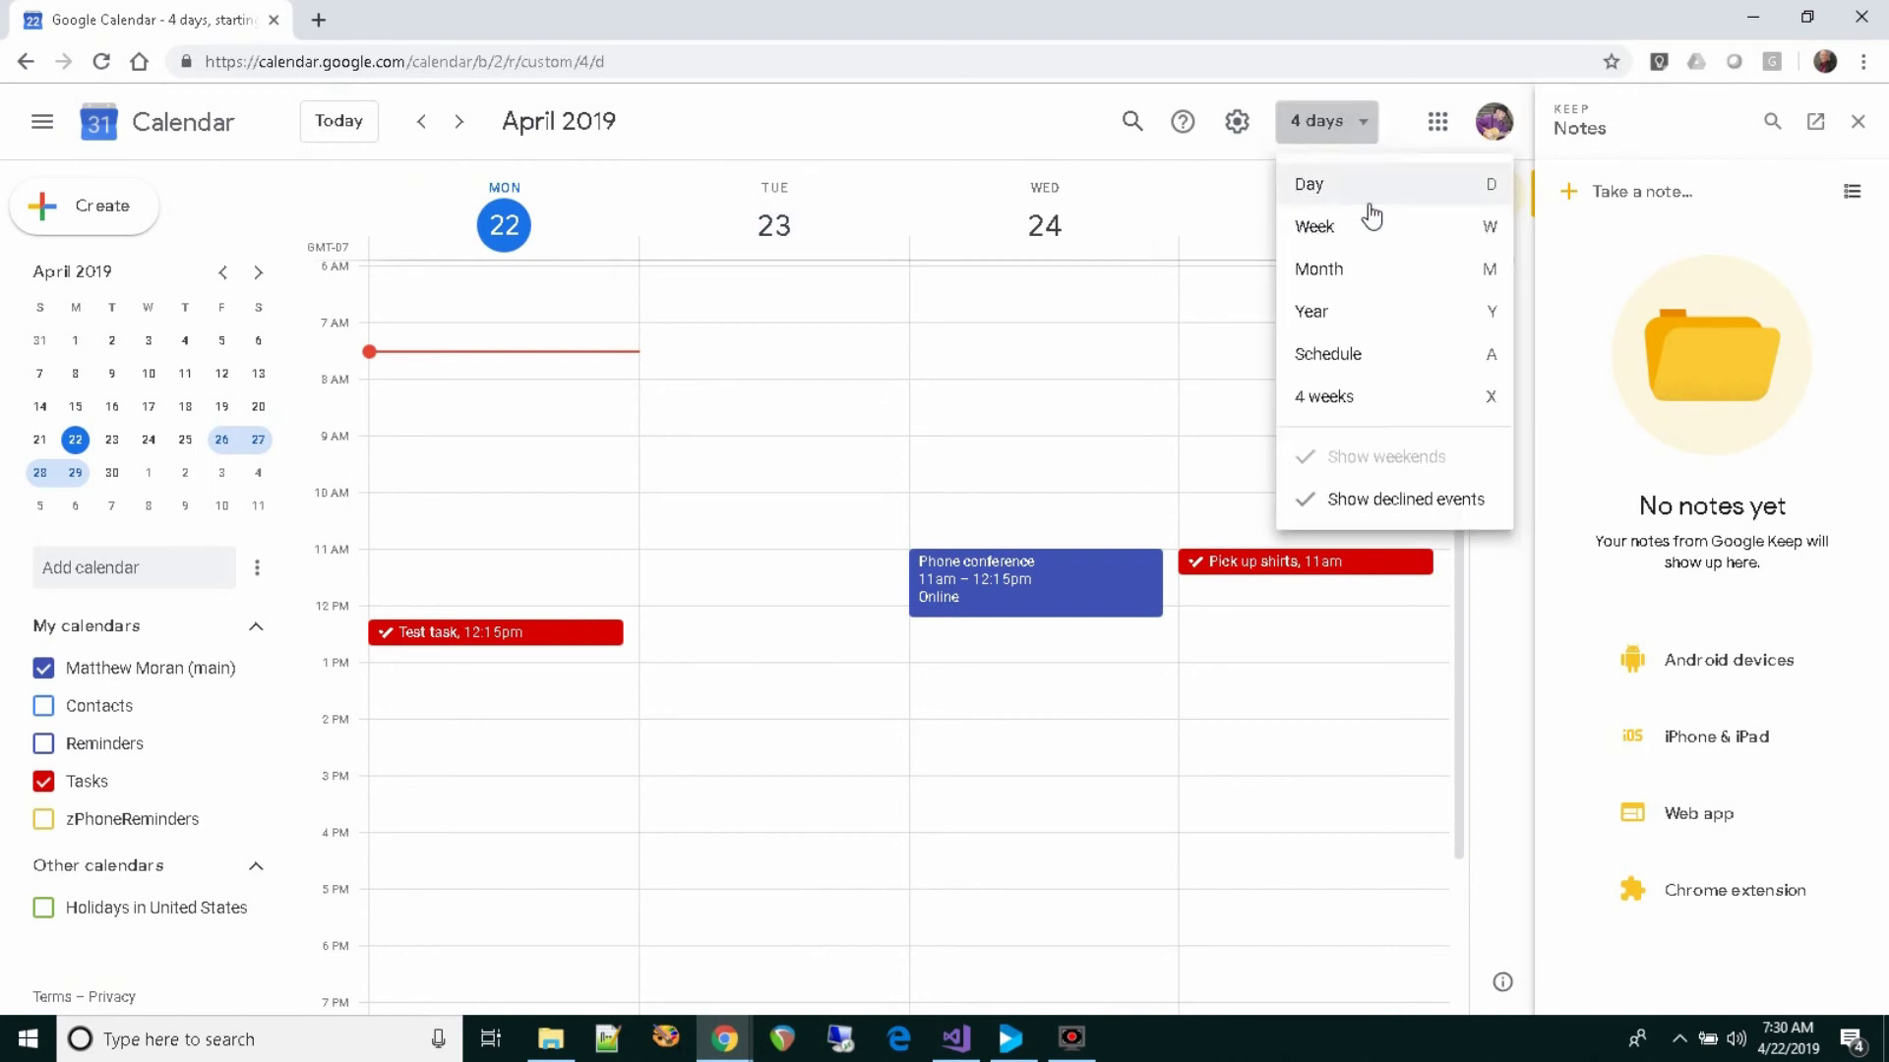
pyautogui.click(1381, 228)
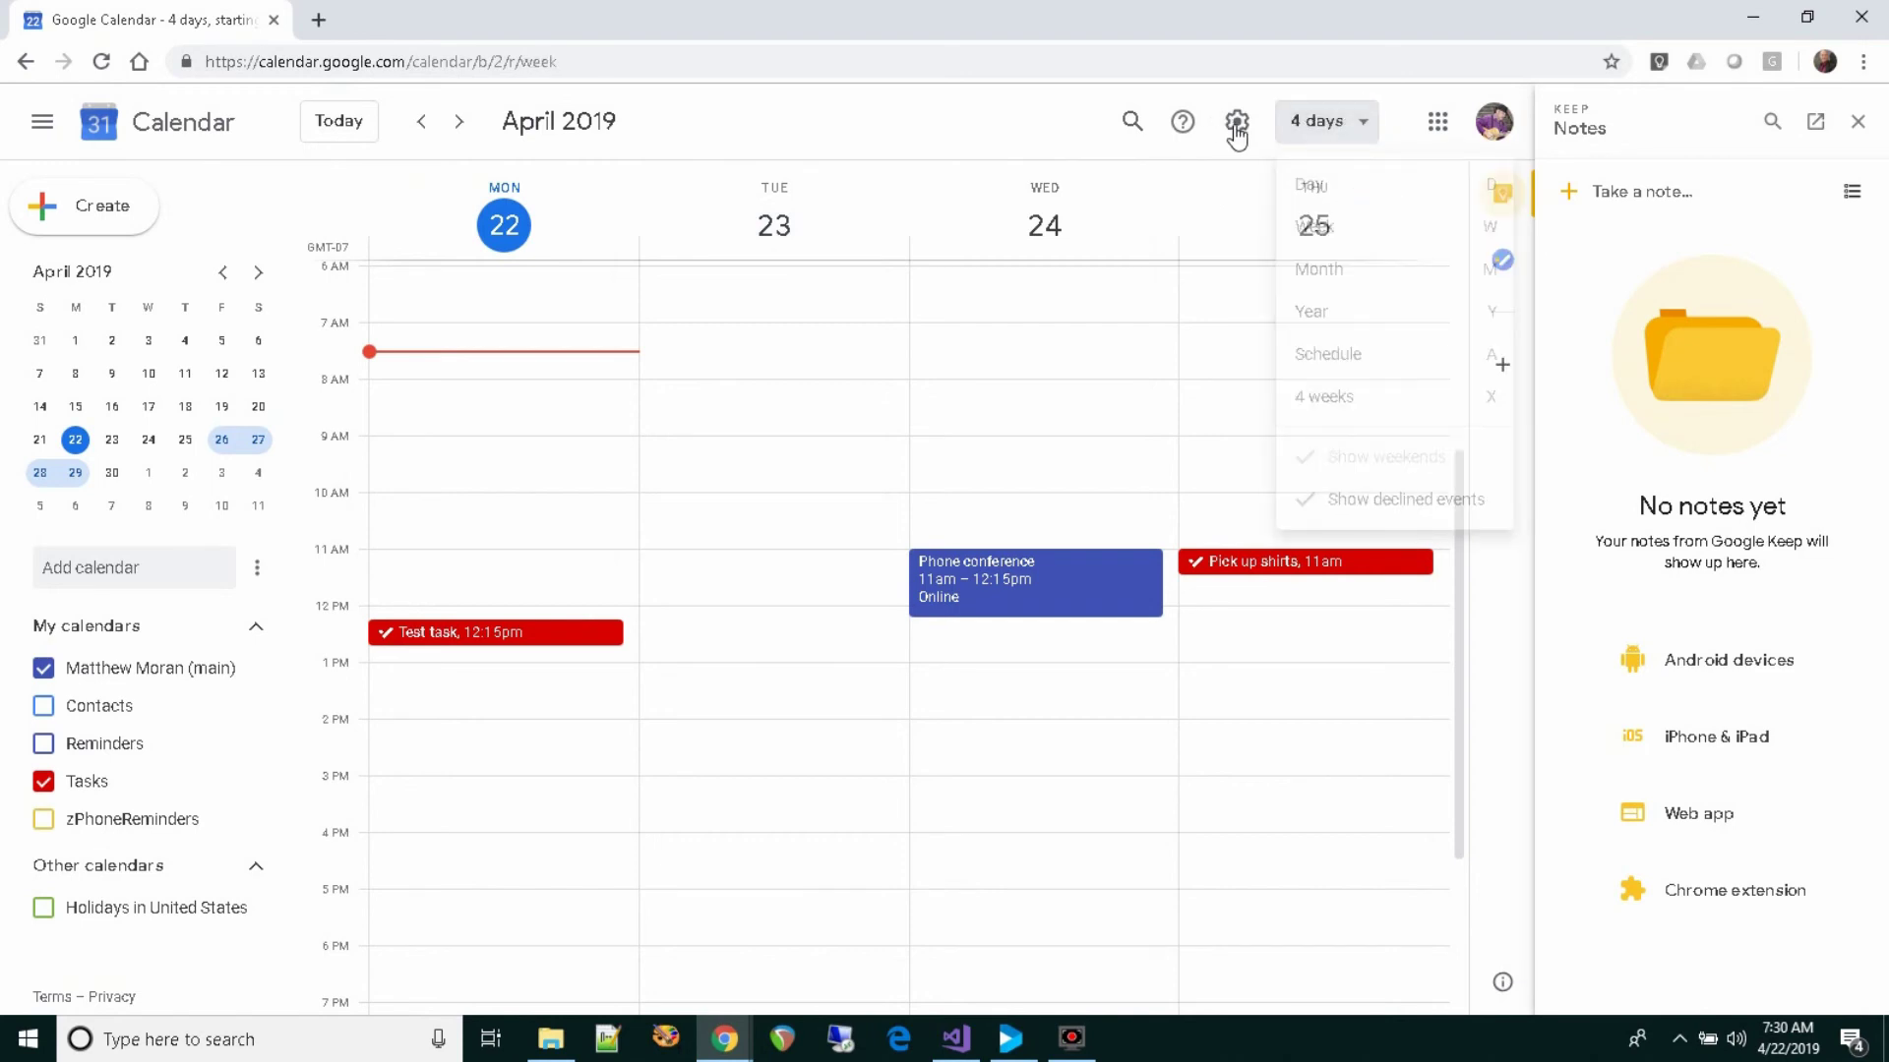